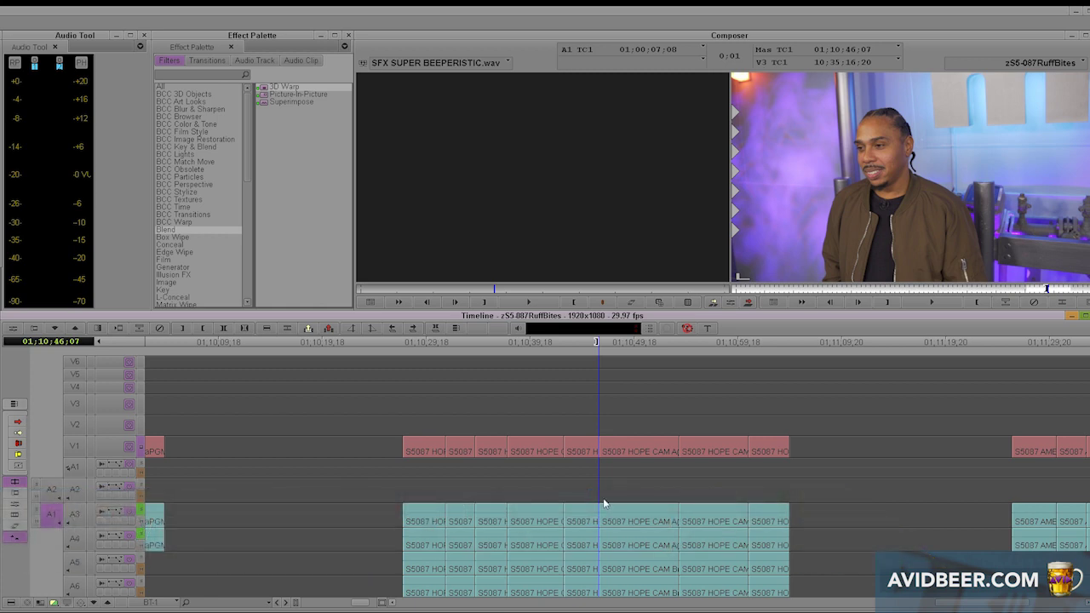
# Step: Scrub and play the interview around the word to be bleeped
pyautogui.moveTo(602, 502); pyautogui.dragTo(599, 516)
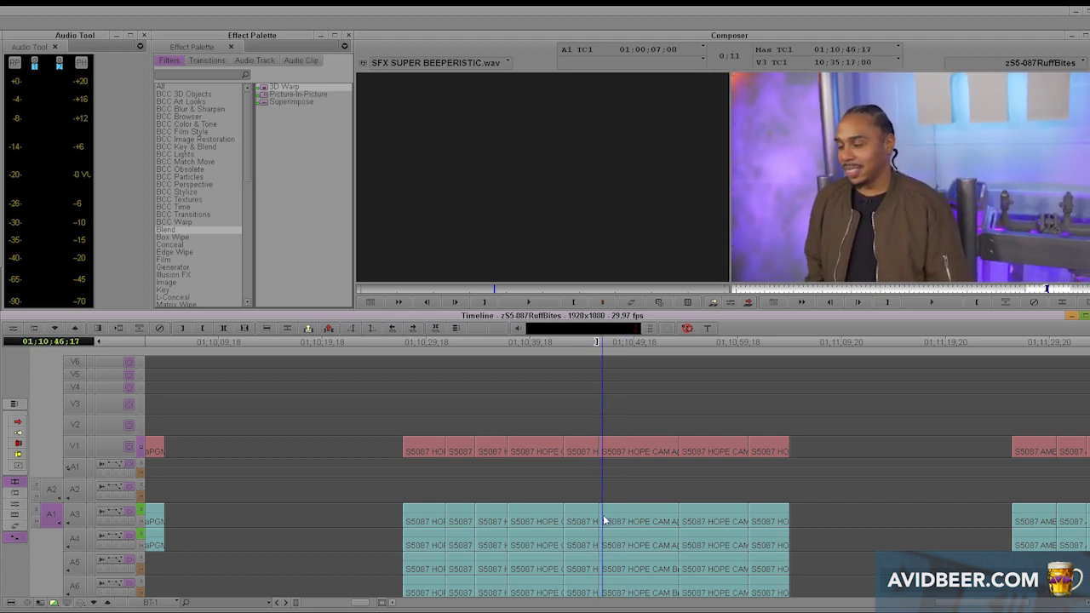
pyautogui.press('space')
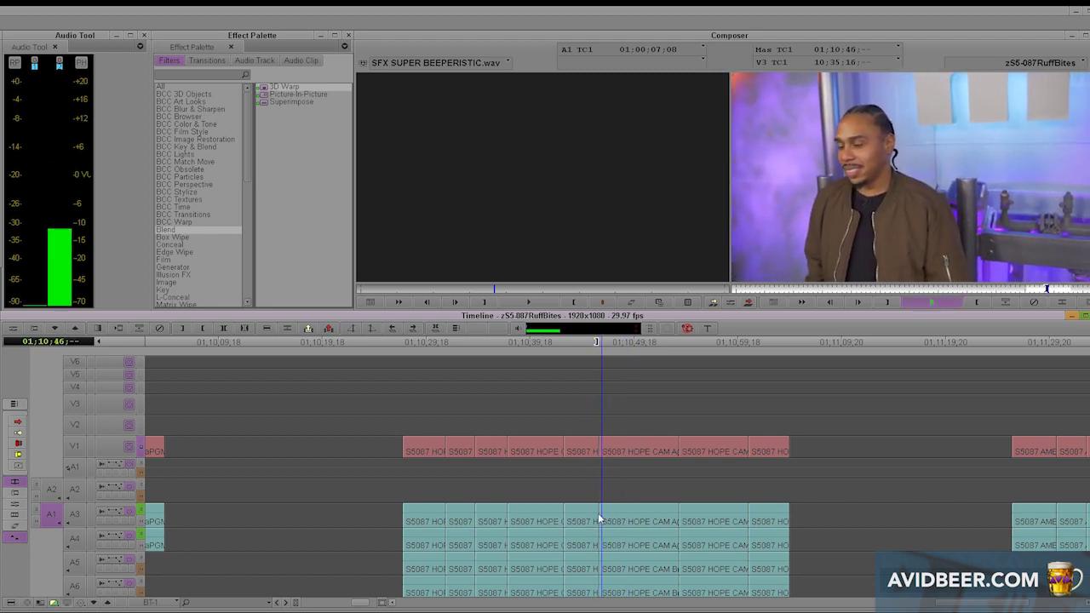
pyautogui.click(601, 506)
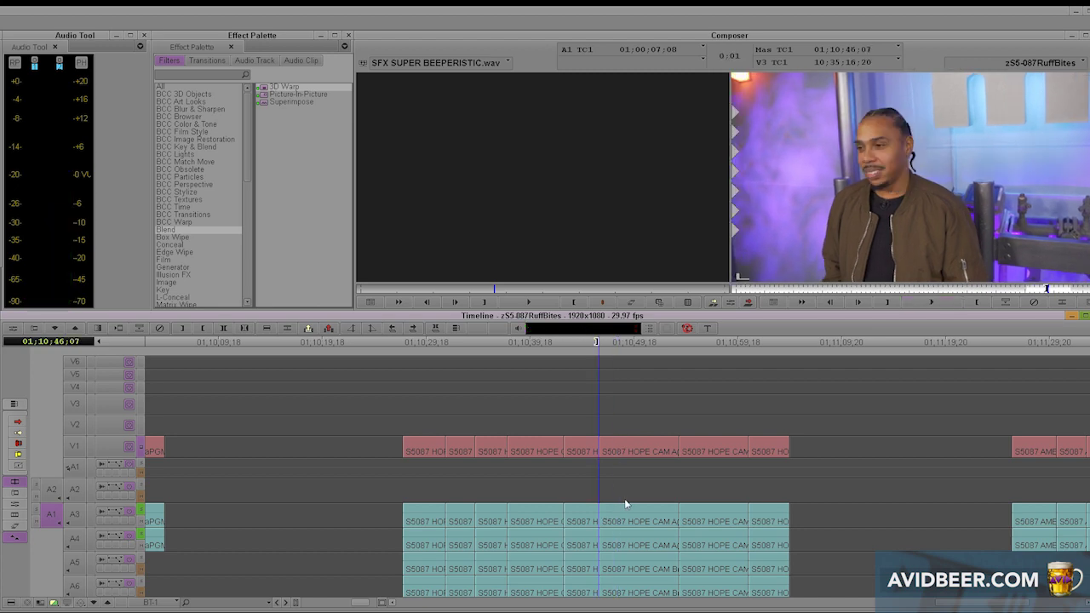
pyautogui.press('space')
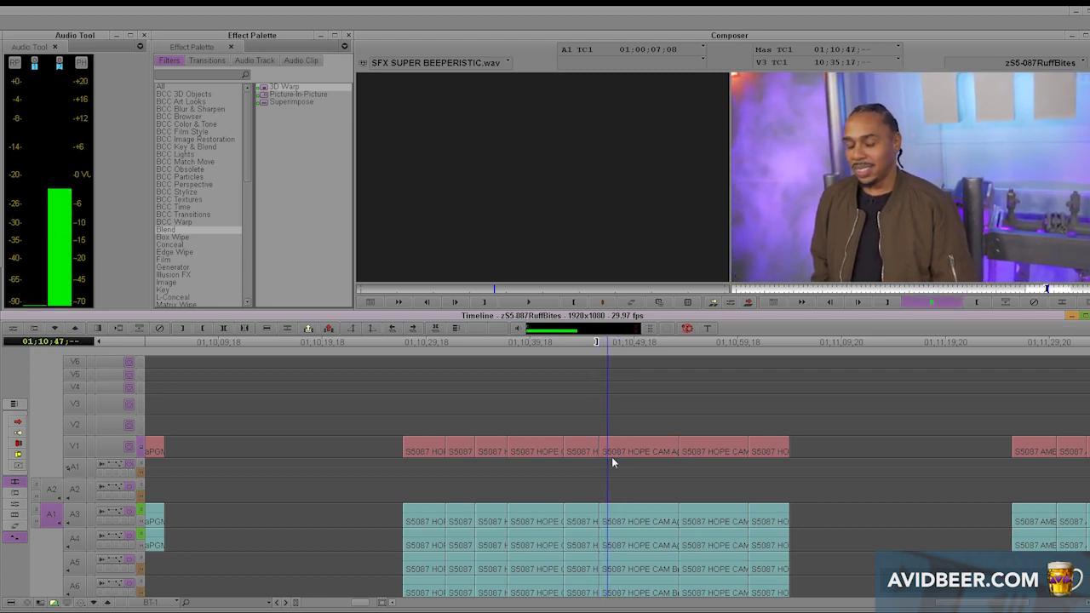
pyautogui.click(598, 475)
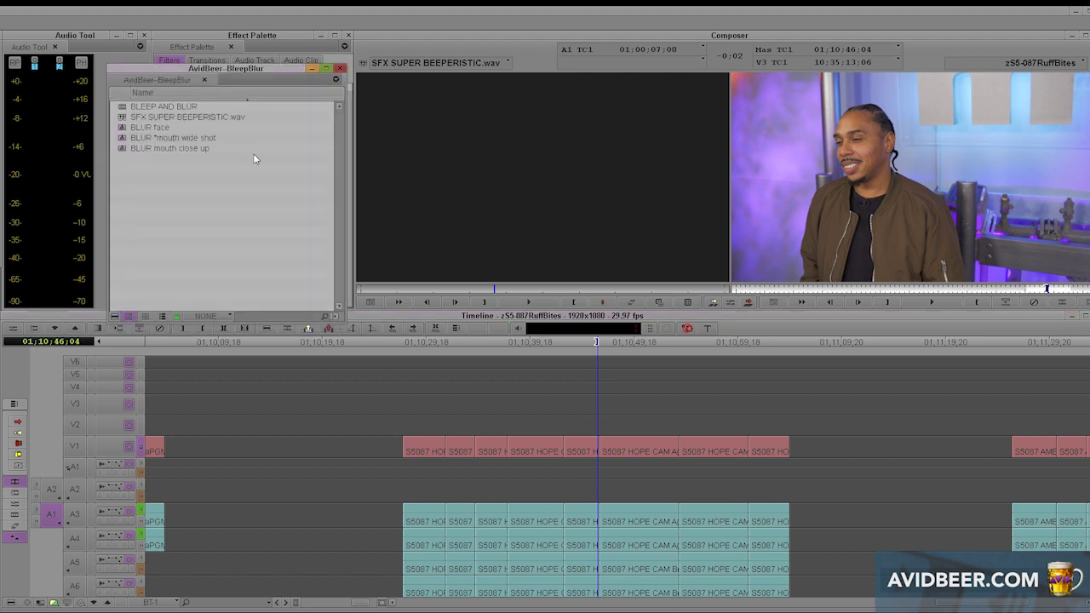
# Step: Zoom the timeline and mark in and out around the word to bleep
pyautogui.click(599, 473)
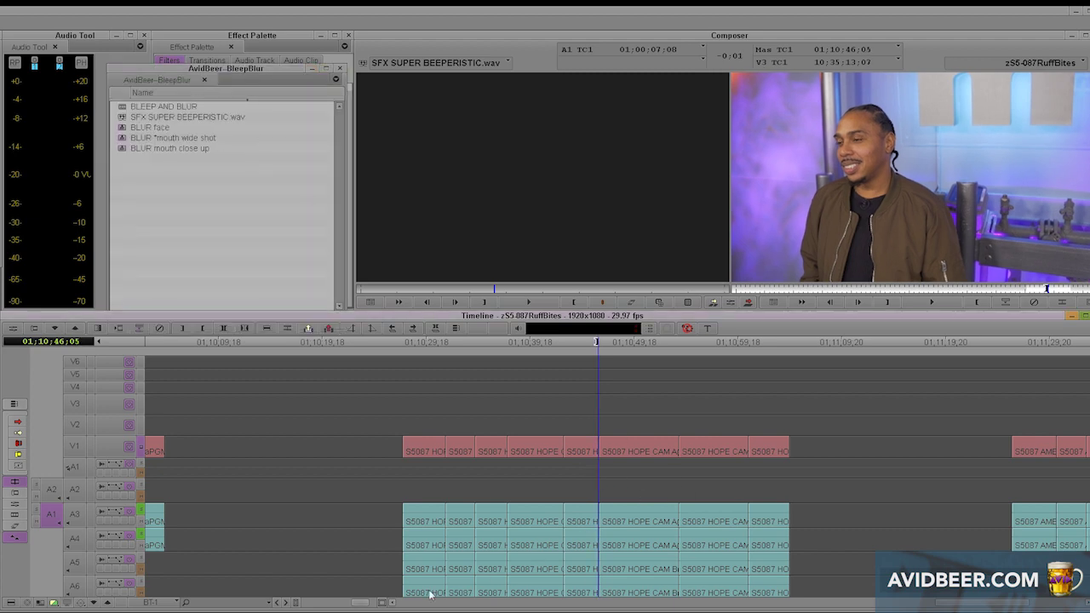
pyautogui.moveTo(364, 606); pyautogui.dragTo(370, 606)
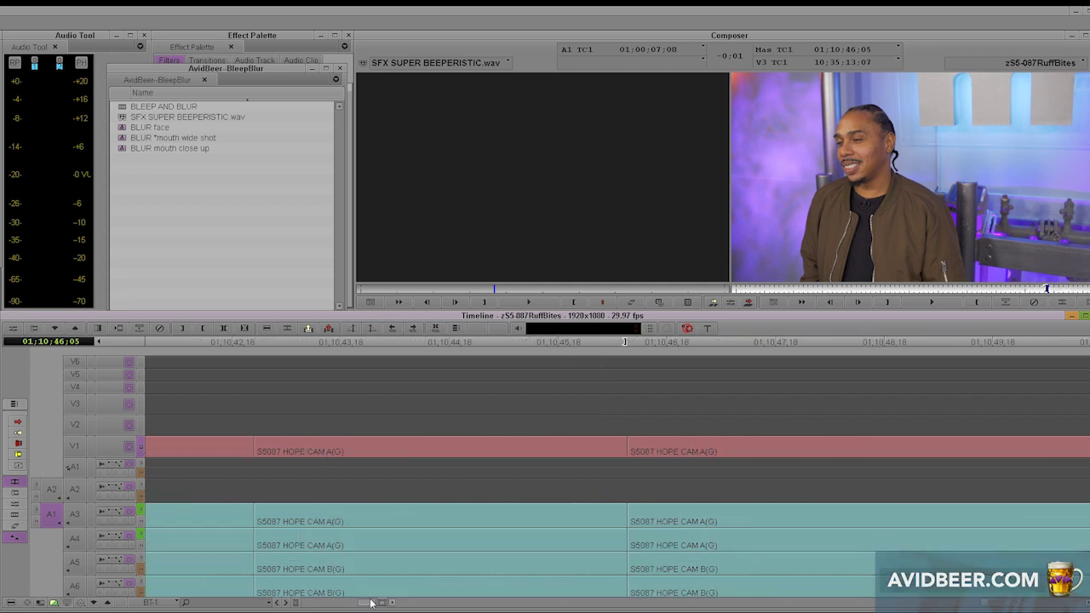
pyautogui.click(631, 465)
pyautogui.press('Left')
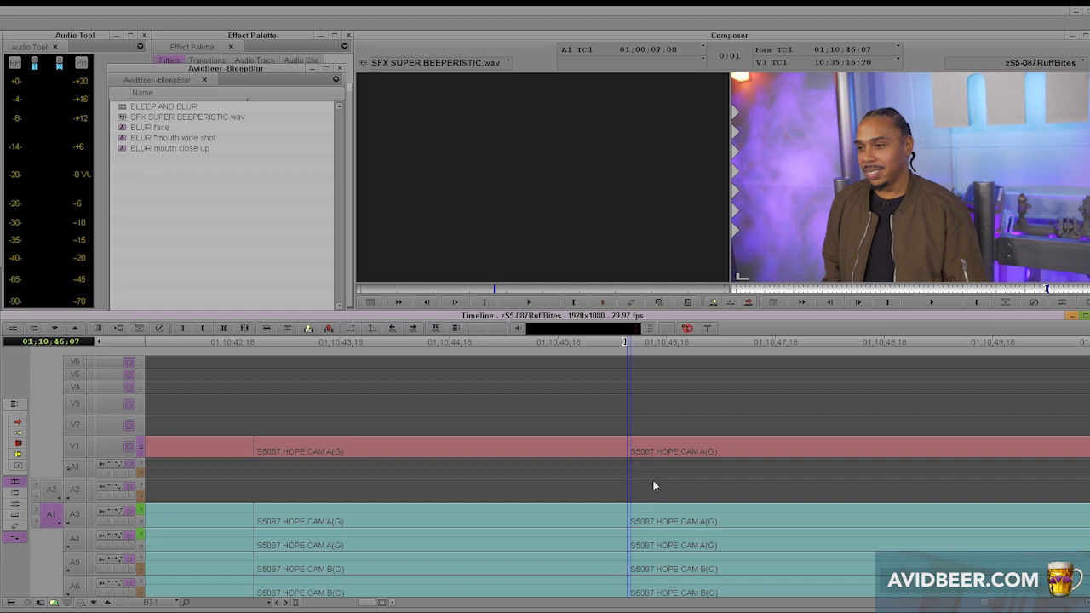
pyautogui.press('space')
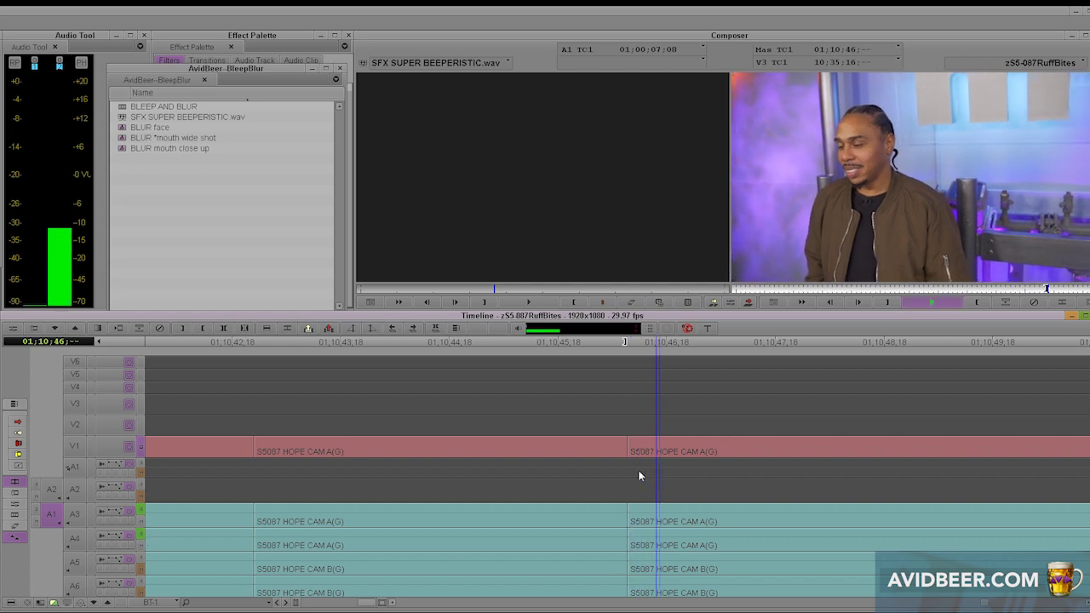
pyautogui.press('space')
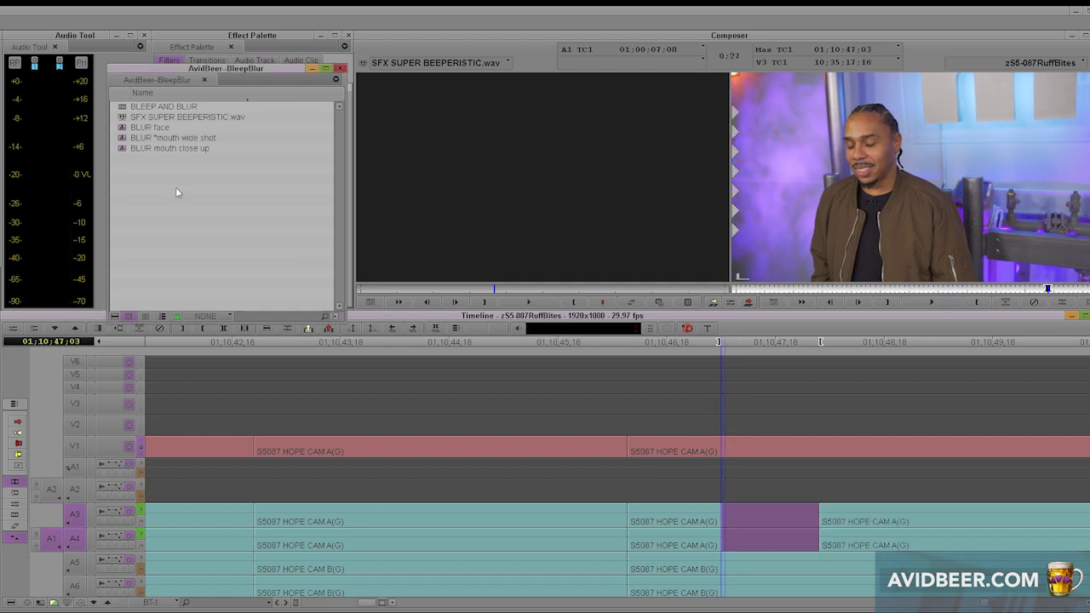
# Step: Overwrite the SFX SUPER BEEPERISTIC.wav beep onto A4 over the marked span
pyautogui.click(122, 117)
pyautogui.moveTo(121, 117); pyautogui.dragTo(528, 195)
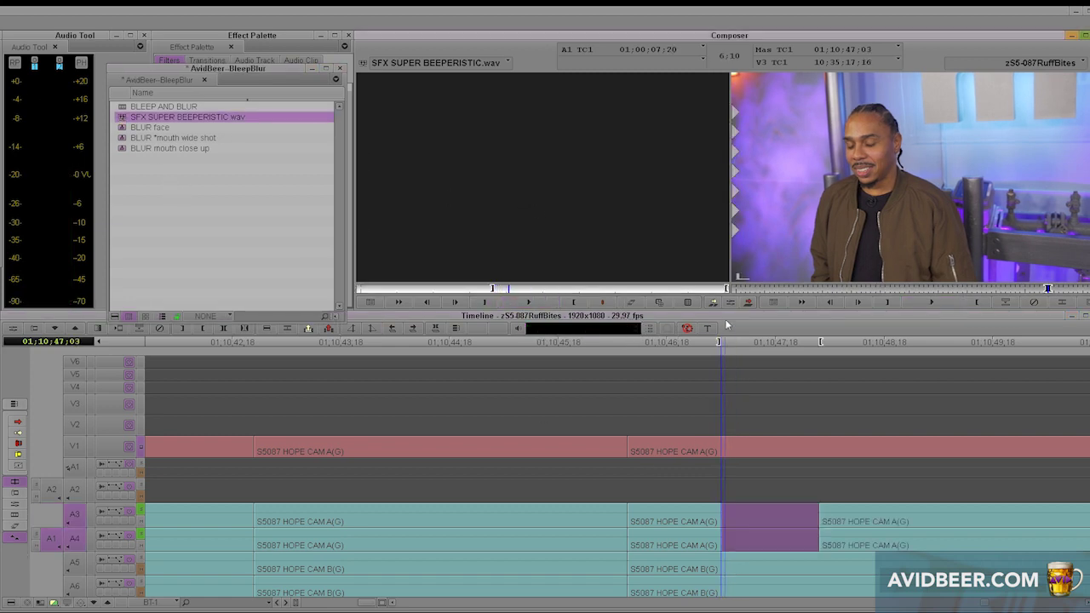
pyautogui.press('b')
# Step: Enable V1 and add an edit to cut it at the beep span
pyautogui.click(77, 445)
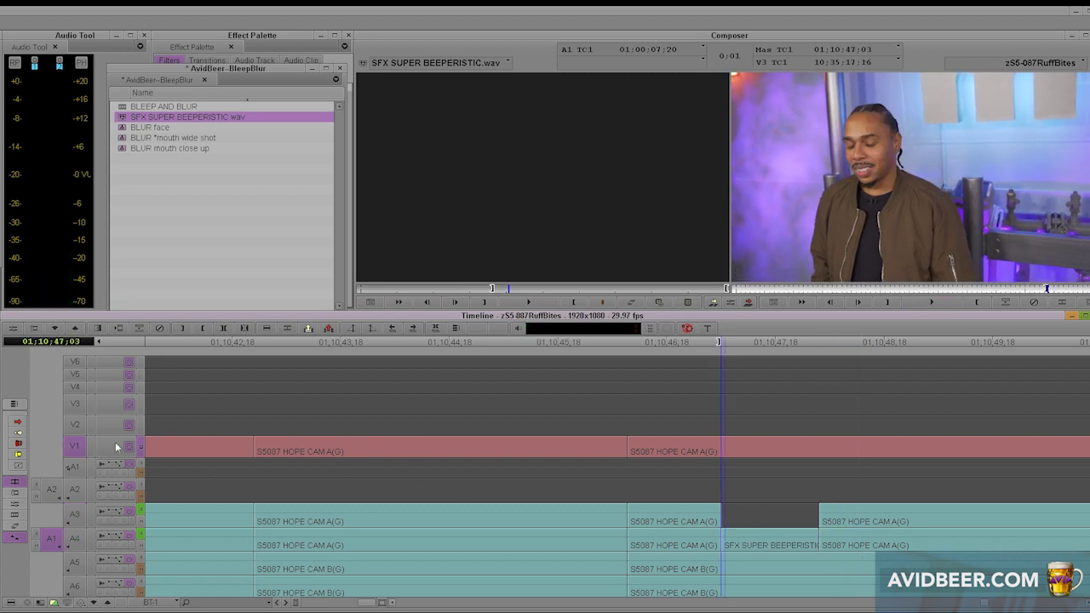
pyautogui.click(1057, 304)
pyautogui.click(821, 468)
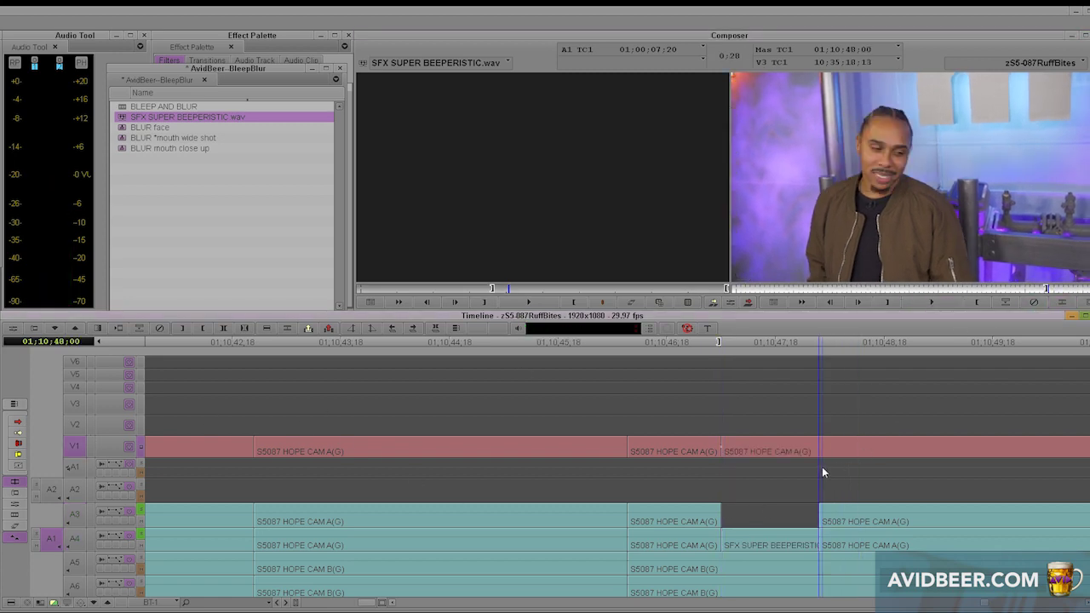
pyautogui.click(788, 485)
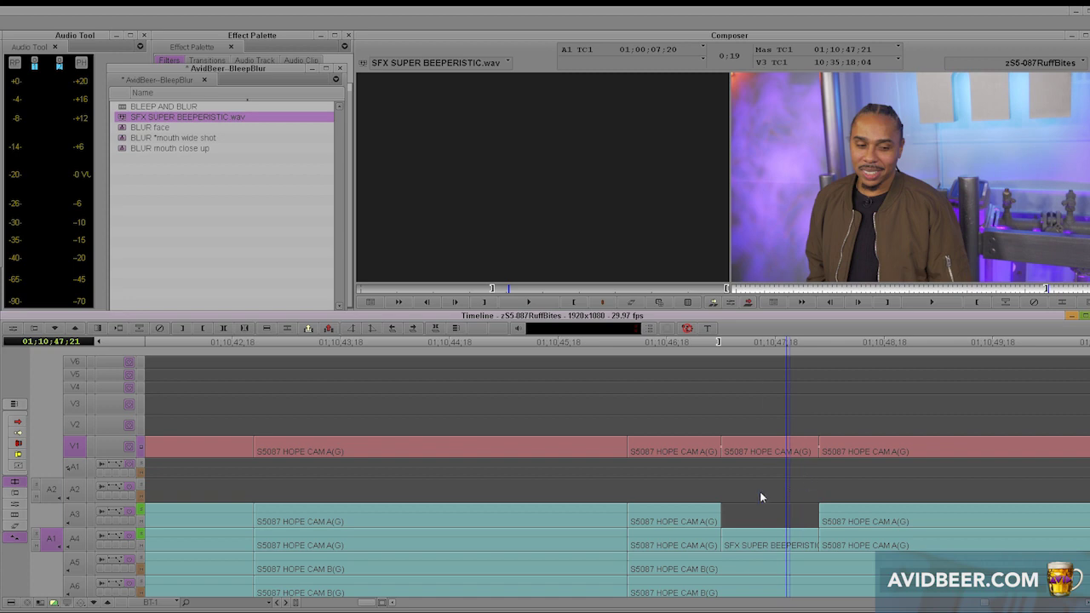
pyautogui.click(753, 495)
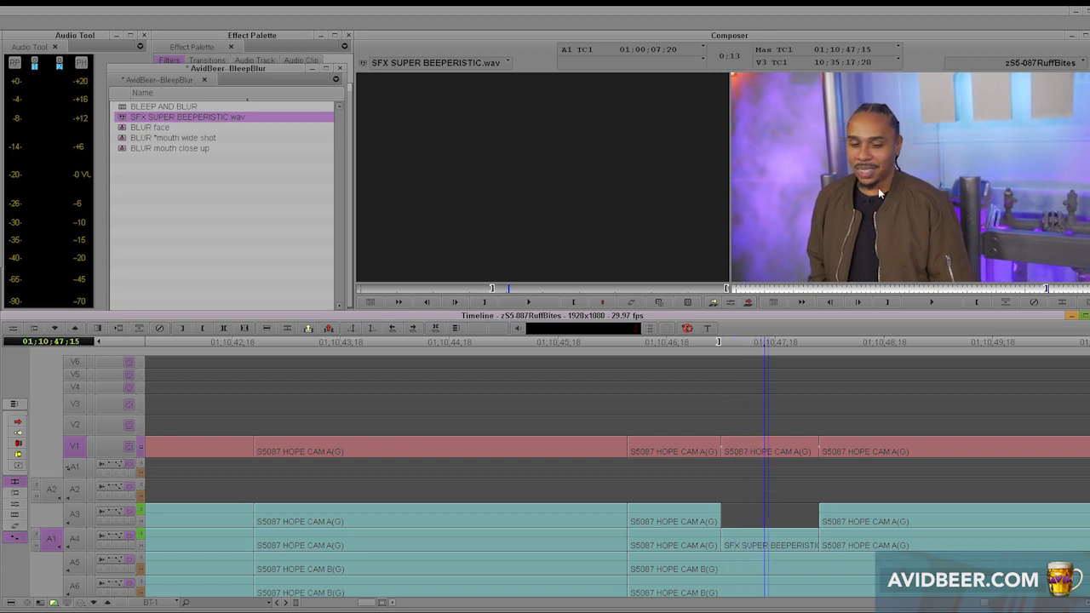
pyautogui.click(153, 266)
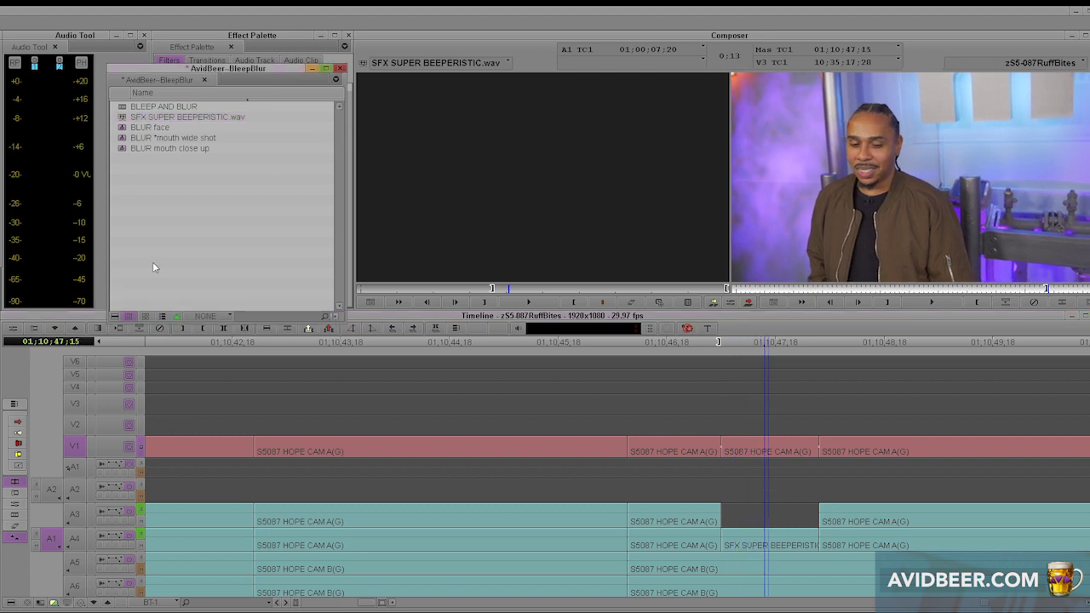
# Step: Drop the BLUR mouth close up preset onto the beeped V1 clip and open its settings
pyautogui.click(124, 148)
pyautogui.moveTo(210, 67); pyautogui.dragTo(476, 43)
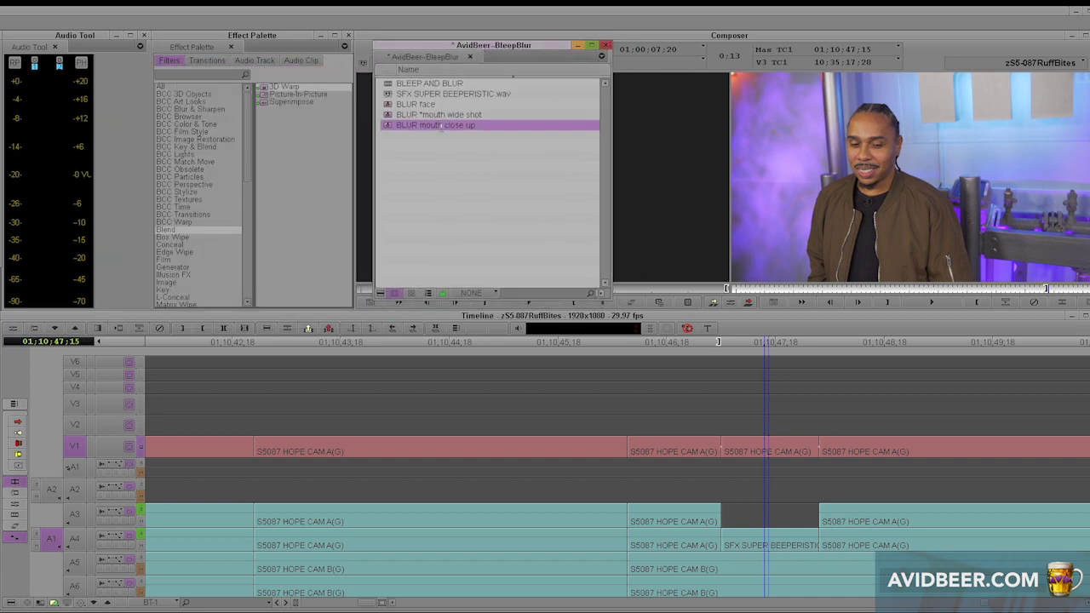
pyautogui.click(414, 156)
pyautogui.moveTo(387, 126); pyautogui.dragTo(762, 446)
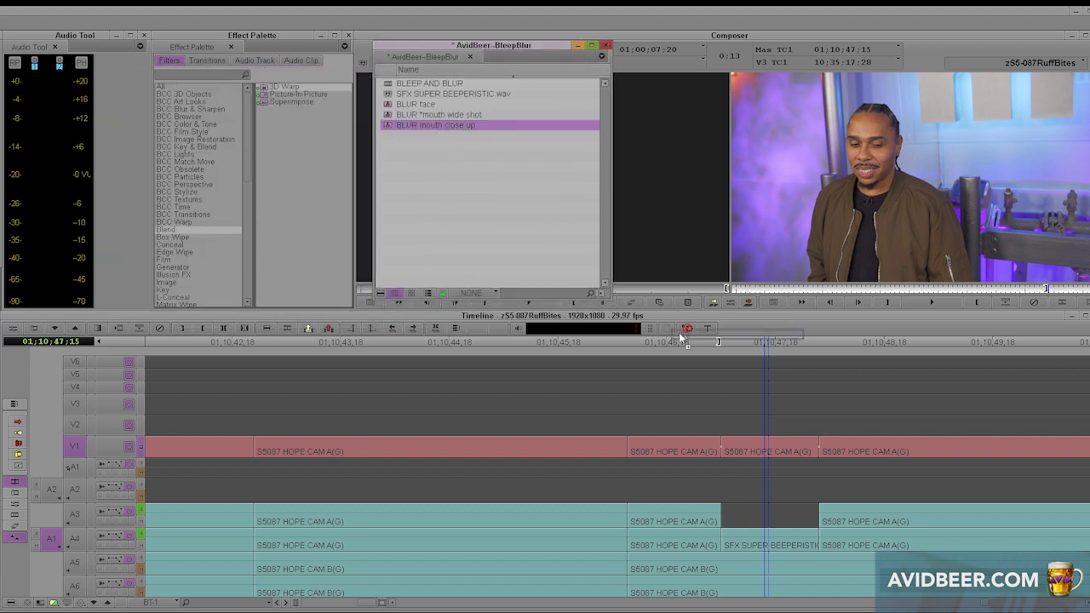
pyautogui.click(770, 448)
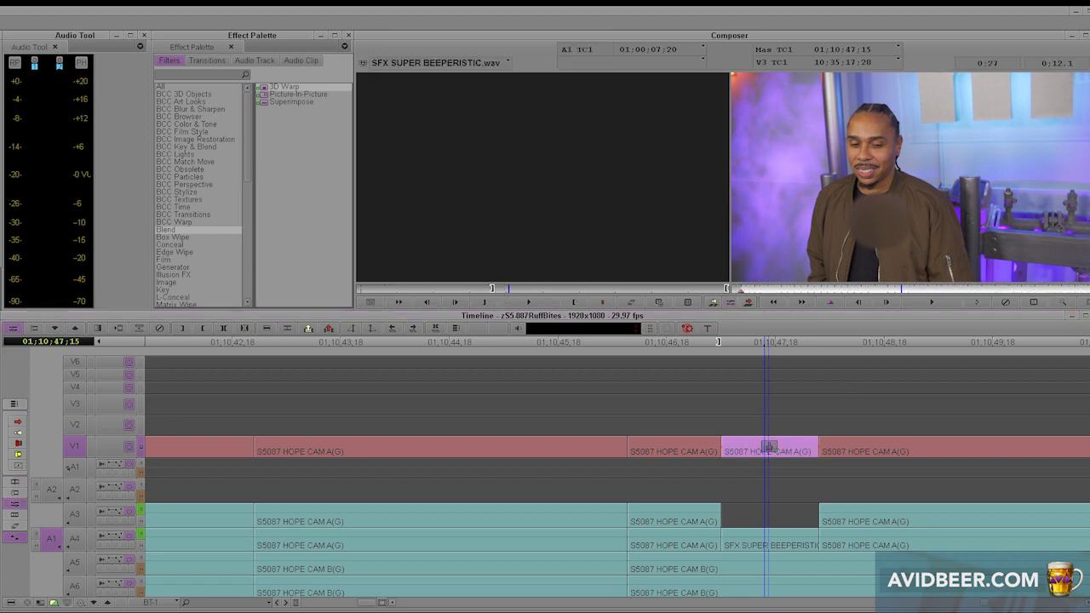
pyautogui.click(631, 302)
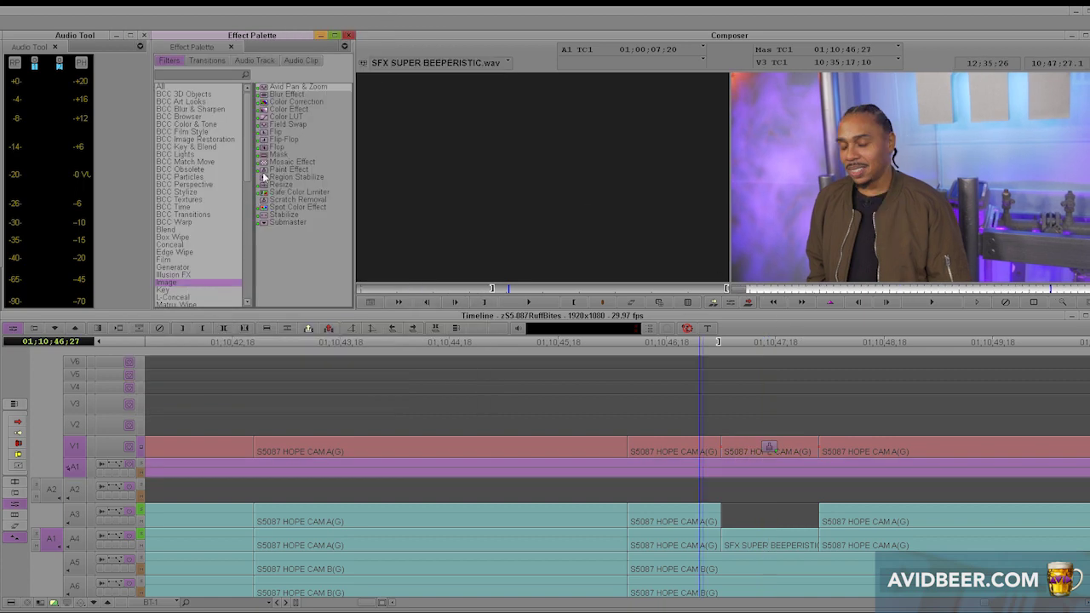
# Step: Apply Paint Effect to the V1 clip before the beep with its mode set to Blur
pyautogui.moveTo(265, 170); pyautogui.dragTo(693, 446)
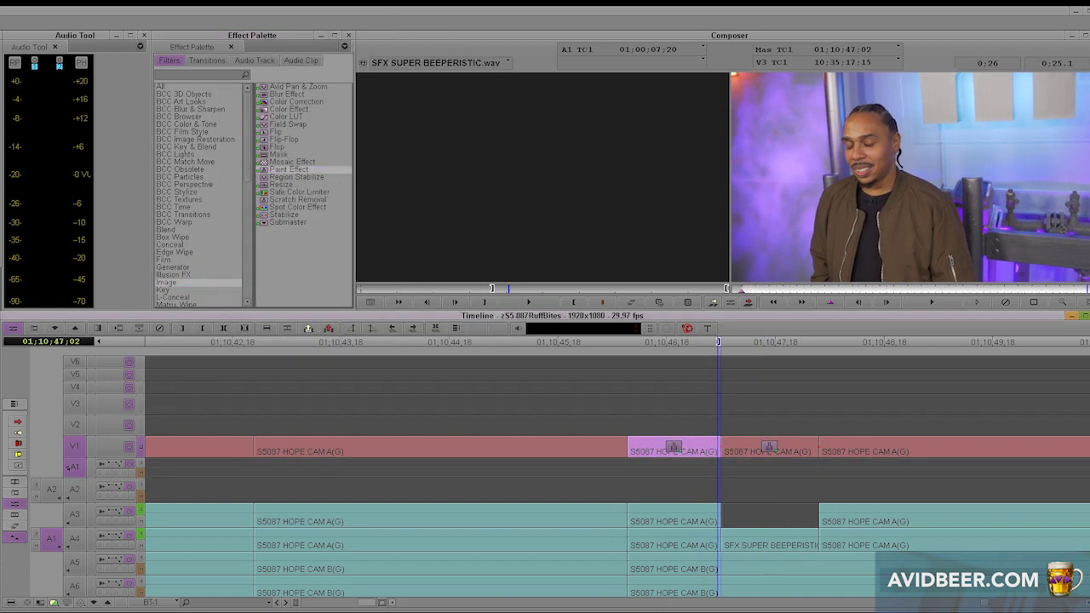
pyautogui.click(730, 305)
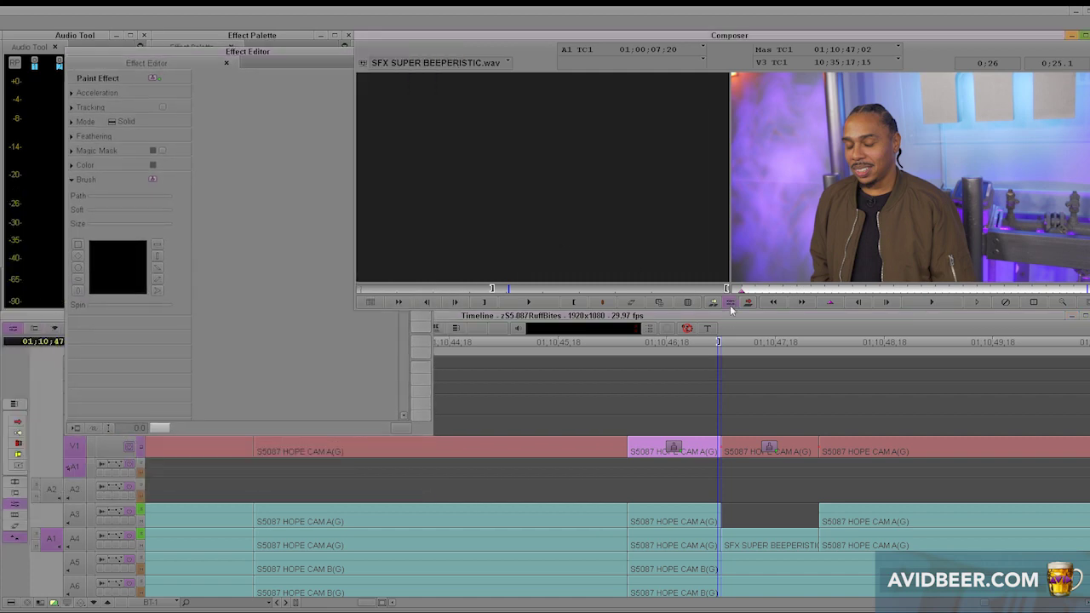
pyautogui.click(112, 122)
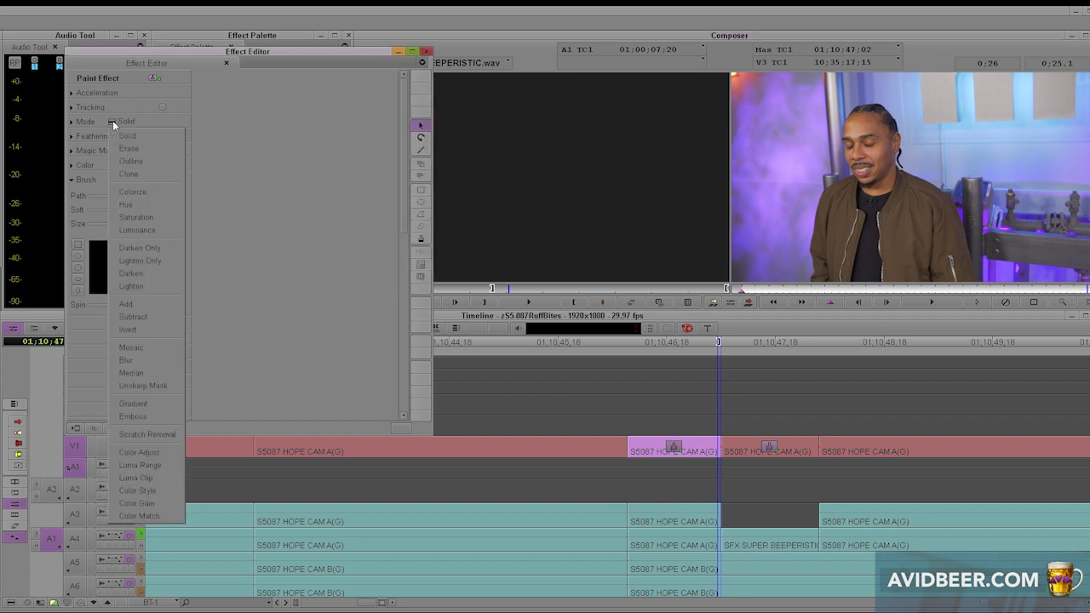
pyautogui.click(154, 359)
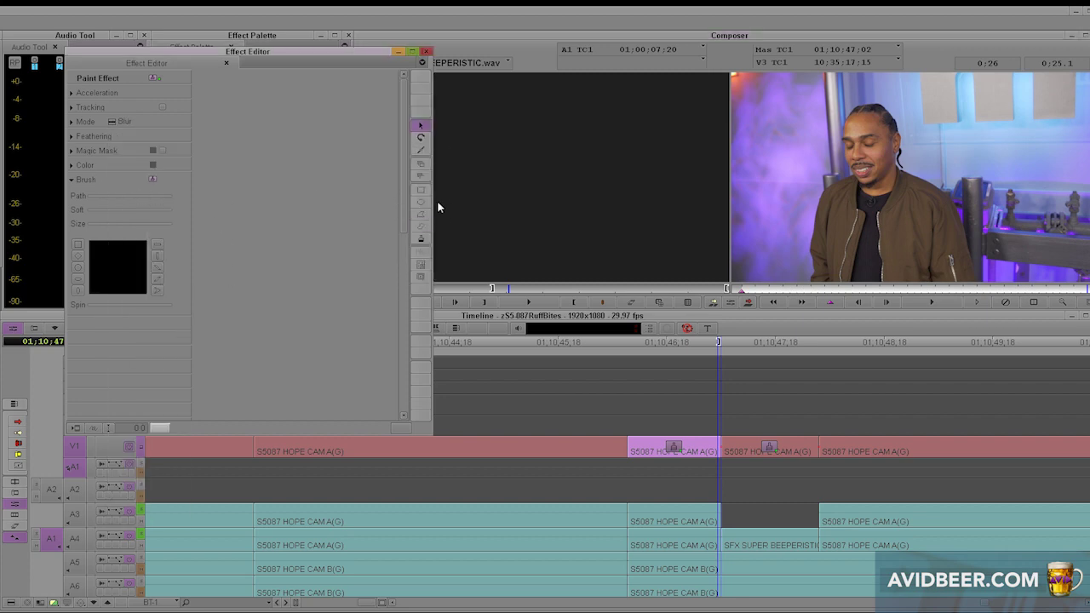
# Step: Draw a feathered blur oval over the speaker's face
pyautogui.click(838, 134)
pyautogui.moveTo(837, 135); pyautogui.dragTo(909, 188)
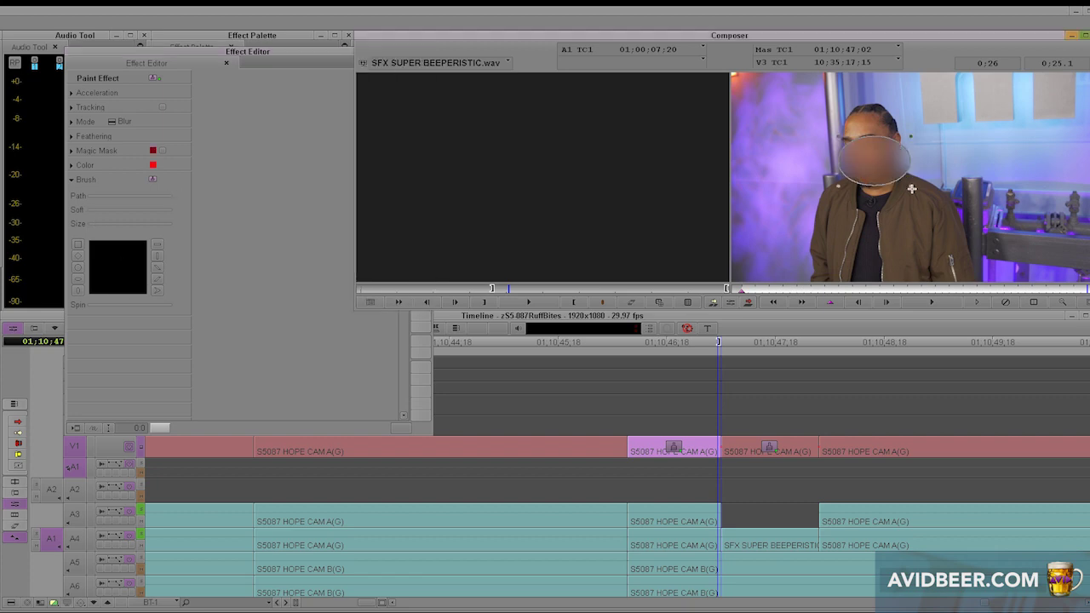
pyautogui.click(71, 136)
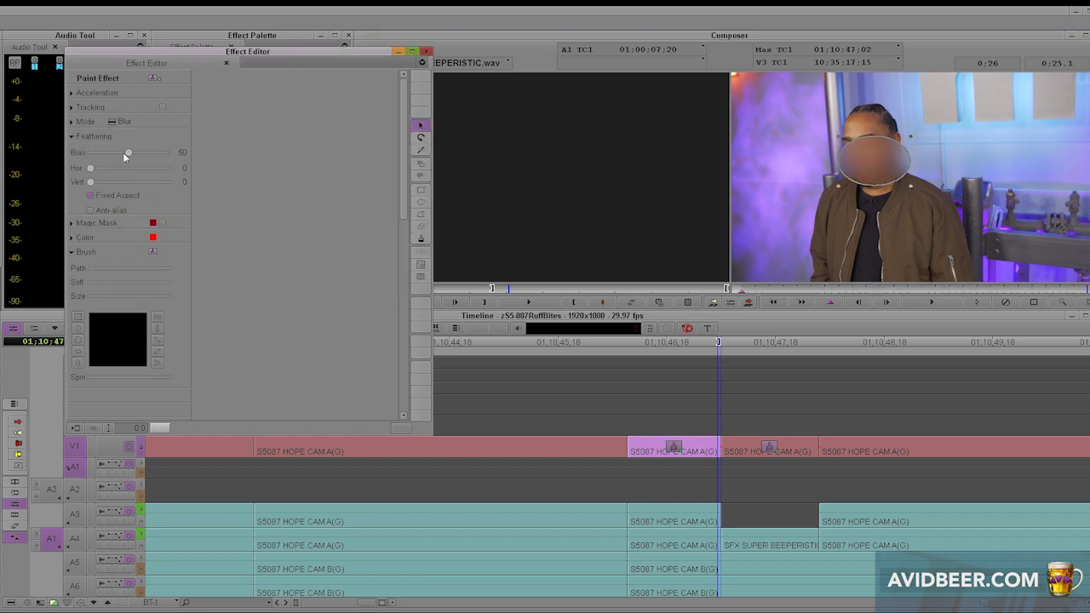
pyautogui.moveTo(91, 181)
pyautogui.mouseDown()
pyautogui.moveTo(101, 181)
pyautogui.moveTo(50, 173)
pyautogui.moveTo(202, 167)
pyautogui.moveTo(114, 162)
pyautogui.moveTo(101, 175)
pyautogui.moveTo(104, 162)
pyautogui.mouseUp()
pyautogui.click(72, 122)
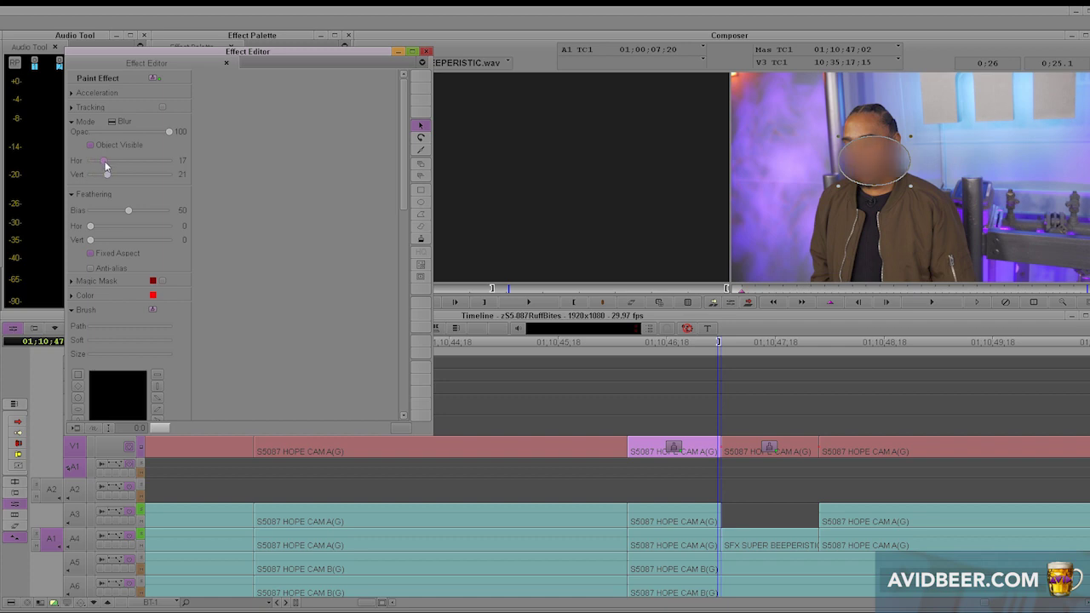
pyautogui.click(428, 53)
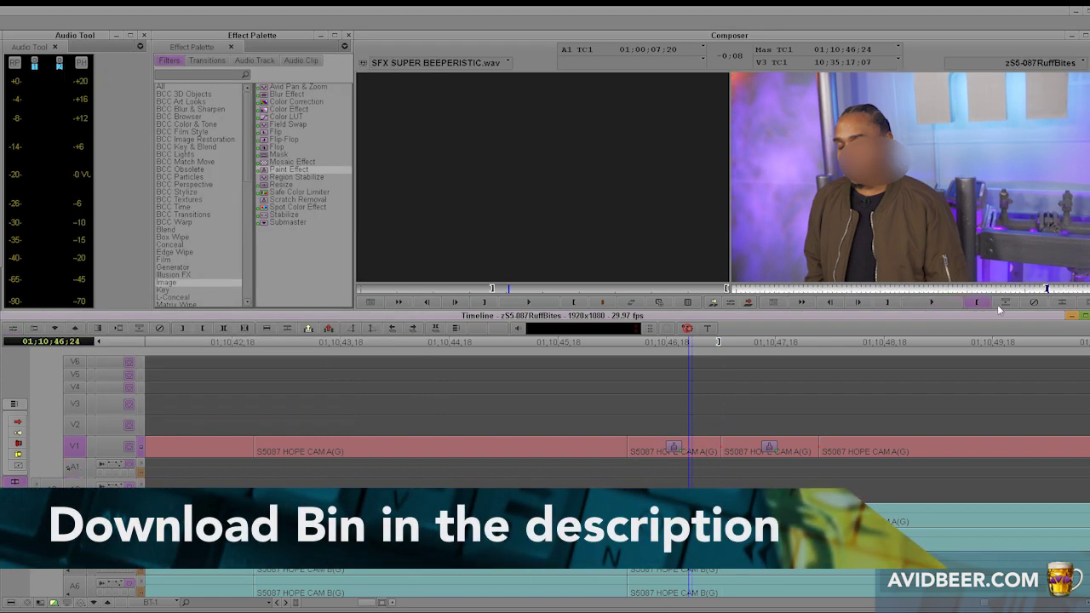
# Step: Move the face blur oval slightly lower over the face
pyautogui.click(768, 447)
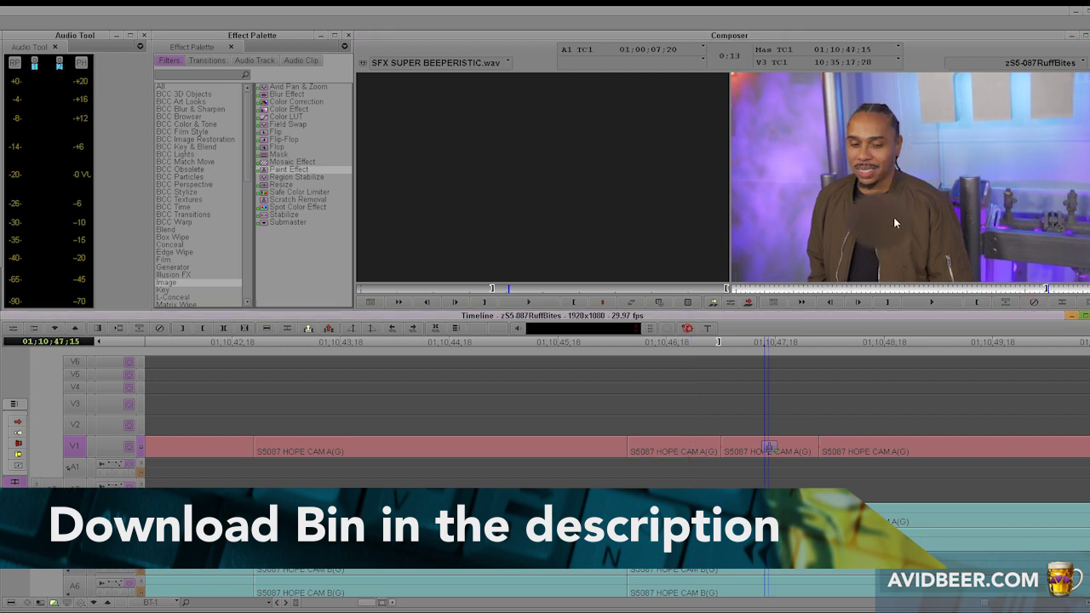
pyautogui.click(835, 228)
pyautogui.click(729, 303)
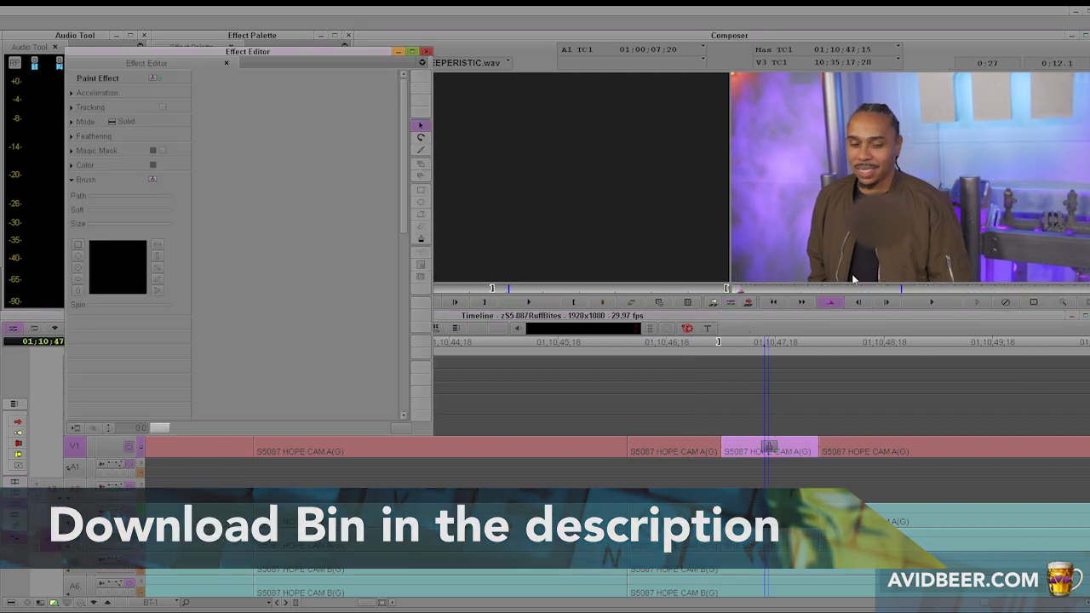
pyautogui.click(882, 160)
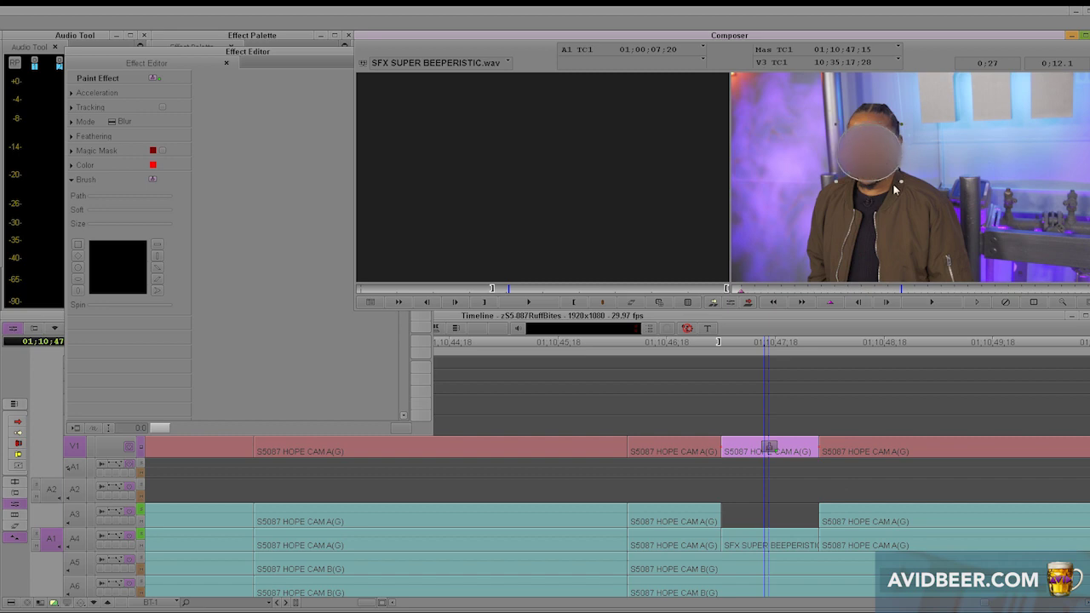
pyautogui.moveTo(871, 156); pyautogui.dragTo(874, 170)
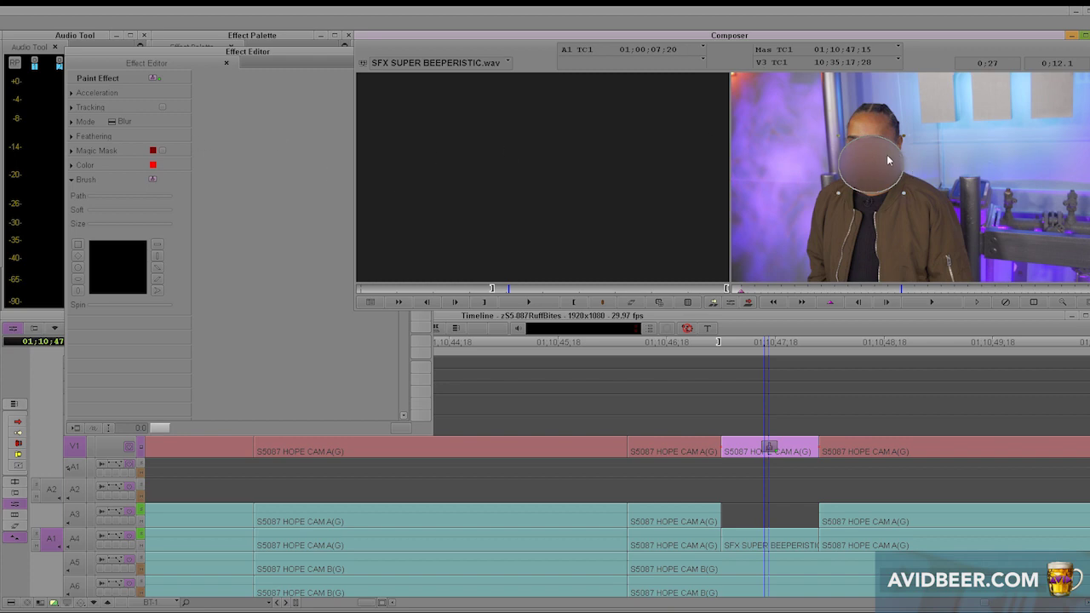
# Step: Review the feathering and mode settings, then close and reopen the effect settings
pyautogui.click(75, 138)
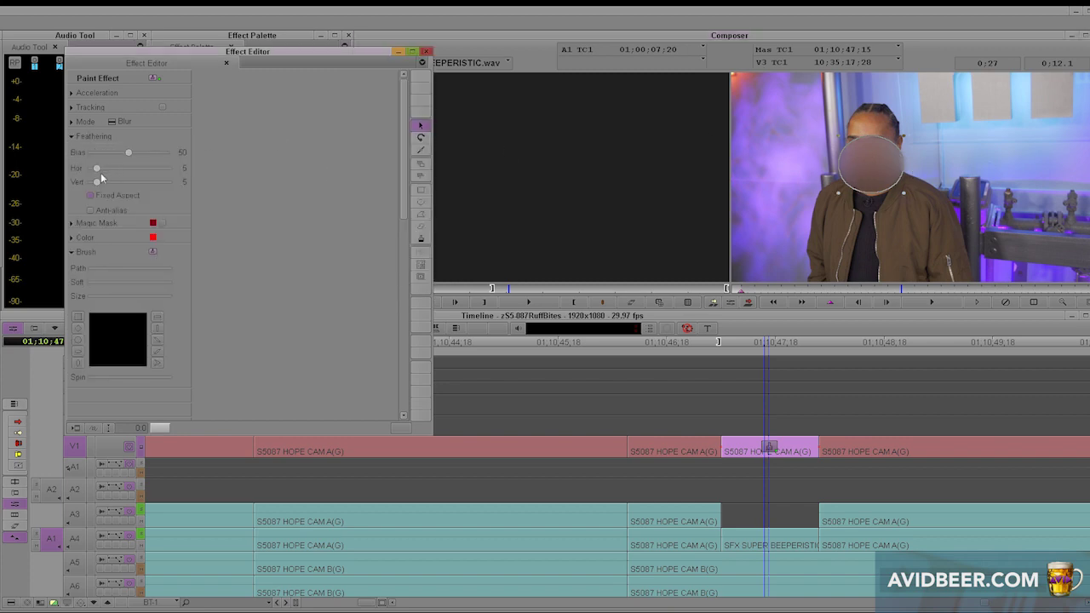
pyautogui.click(72, 123)
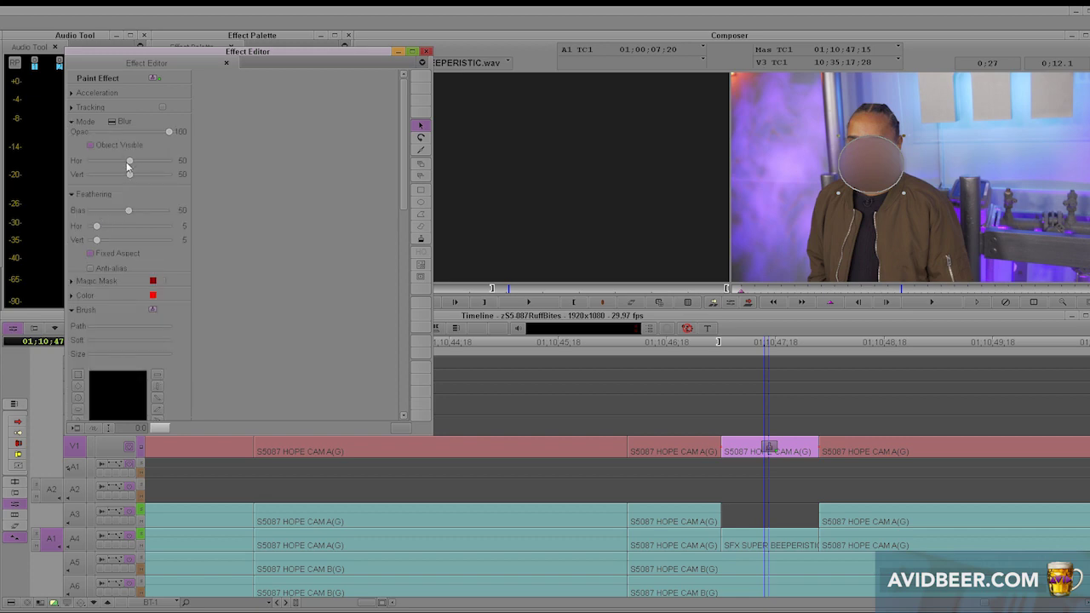
pyautogui.click(427, 53)
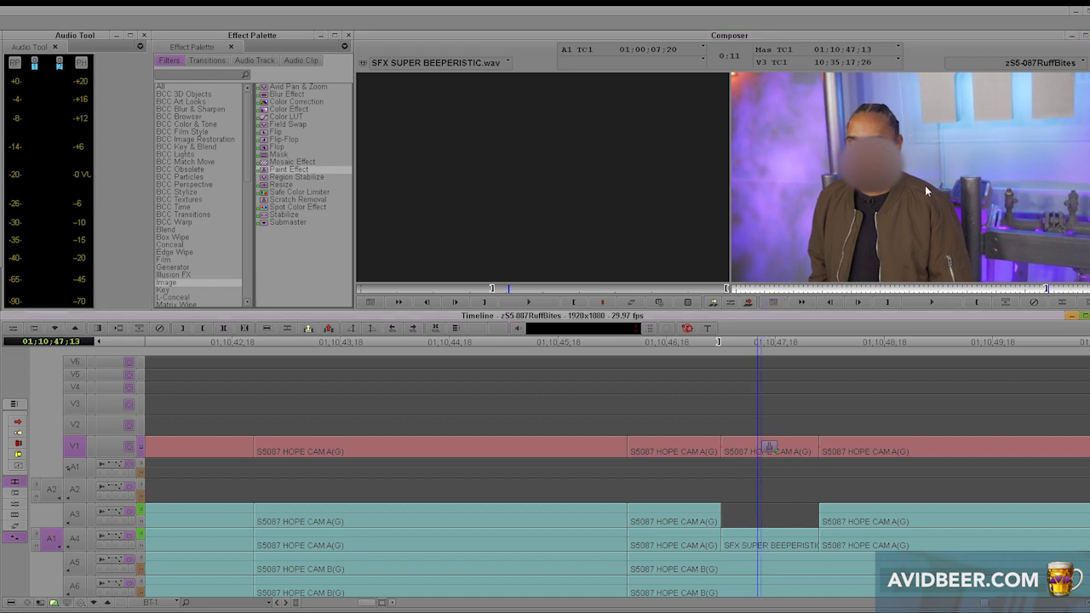
pyautogui.click(903, 175)
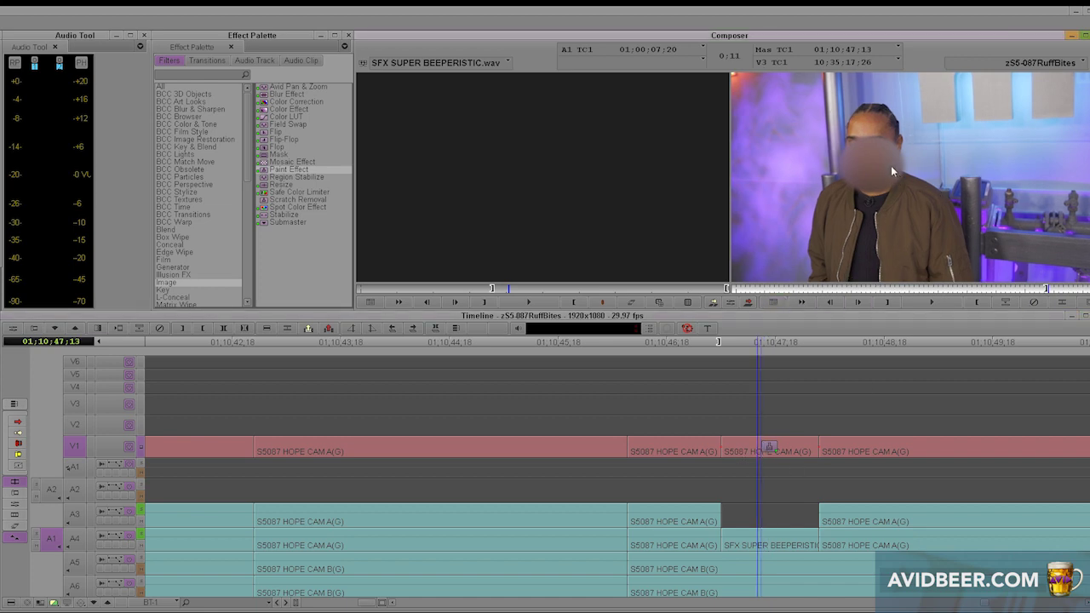
pyautogui.click(714, 302)
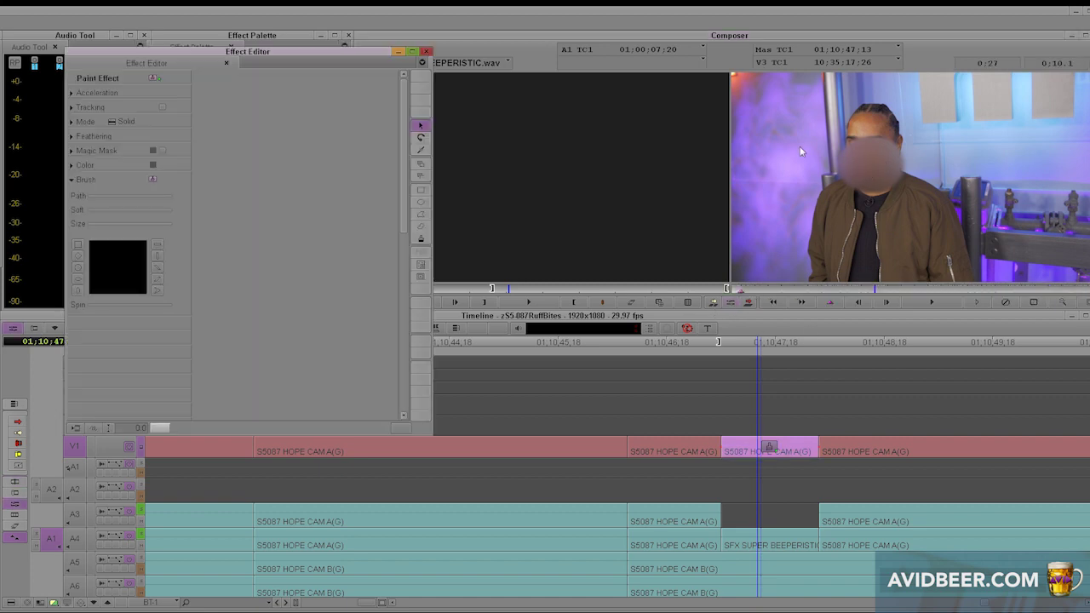
# Step: Reopen the clip's effect settings and enter Effect Mode
pyautogui.click(427, 52)
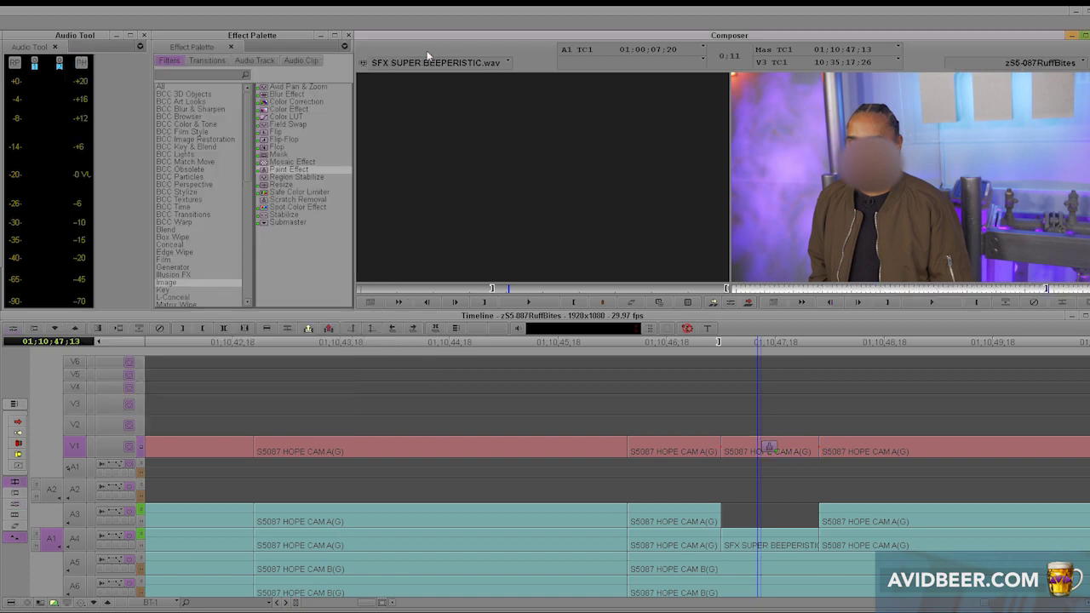
pyautogui.click(769, 458)
pyautogui.click(730, 302)
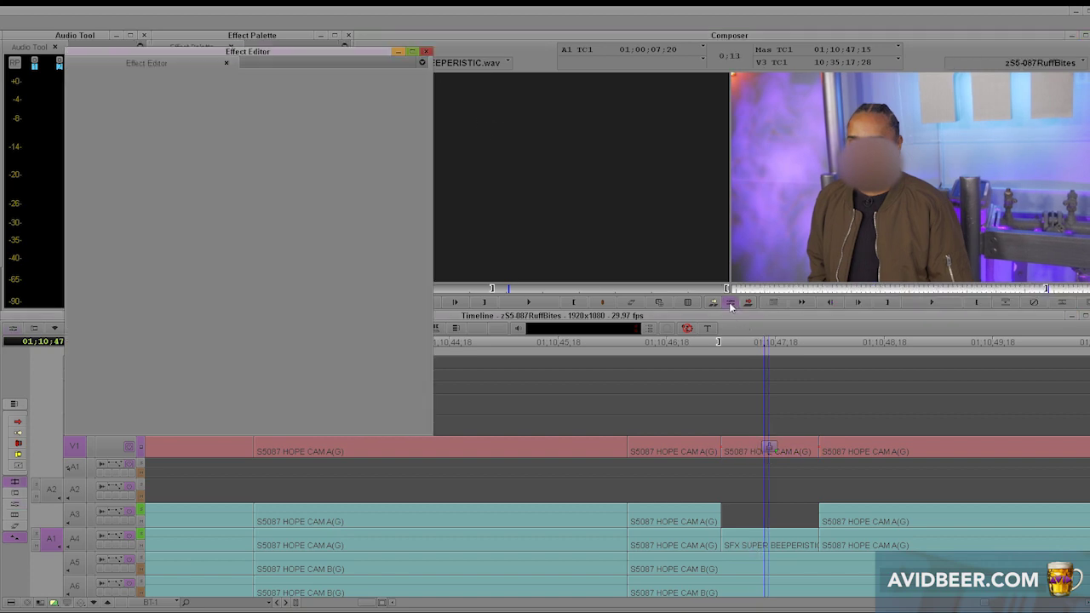
pyautogui.click(730, 302)
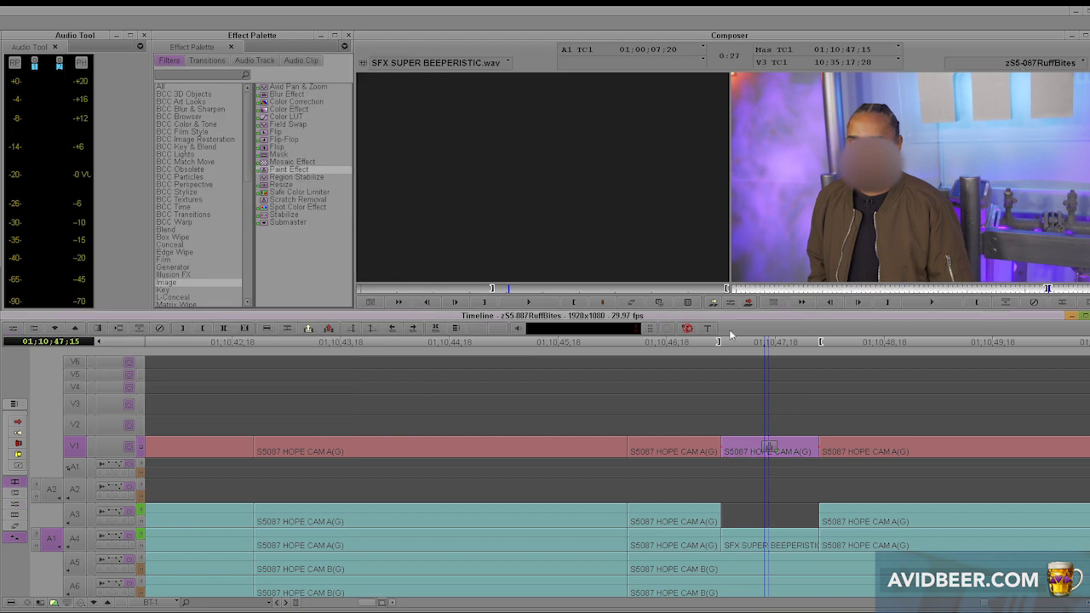
pyautogui.click(731, 303)
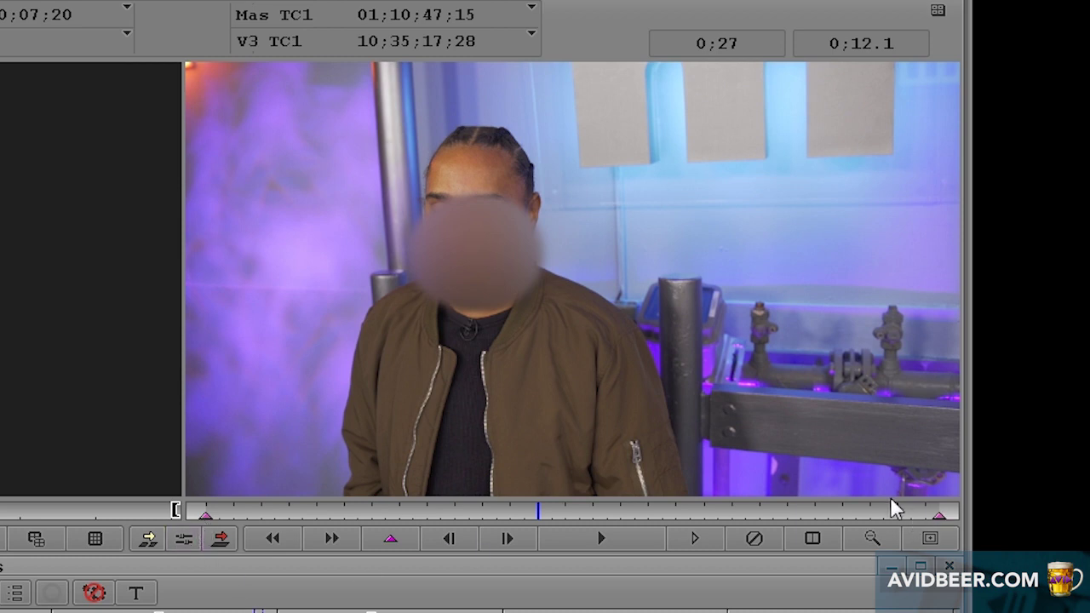
# Step: Shrink and move the oval into a small ellipse over the mouth
pyautogui.click(462, 281)
pyautogui.moveTo(411, 199); pyautogui.dragTo(456, 254)
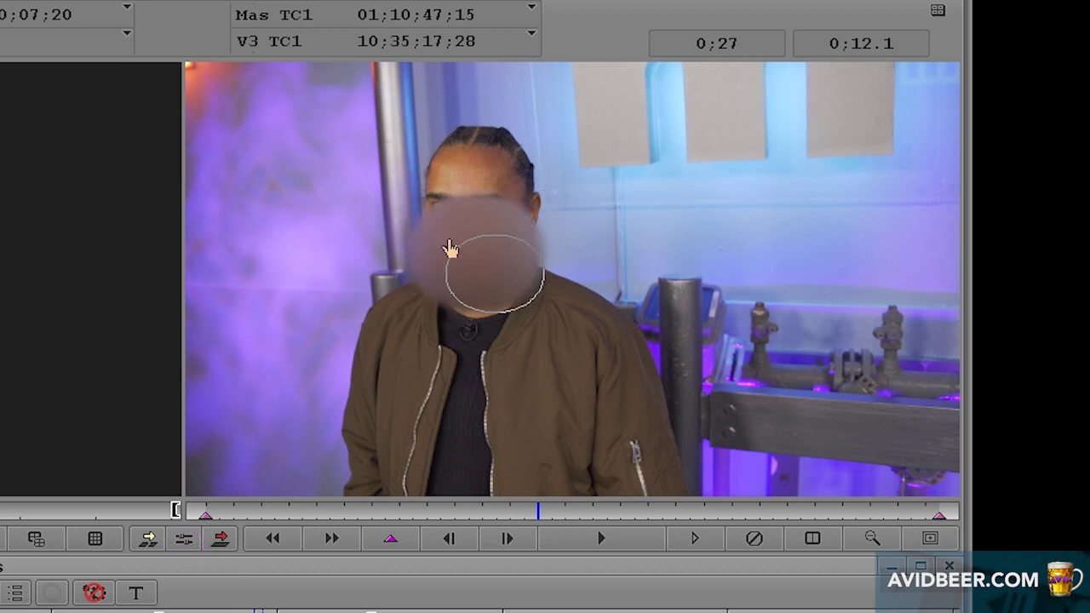
pyautogui.moveTo(498, 283); pyautogui.dragTo(460, 274)
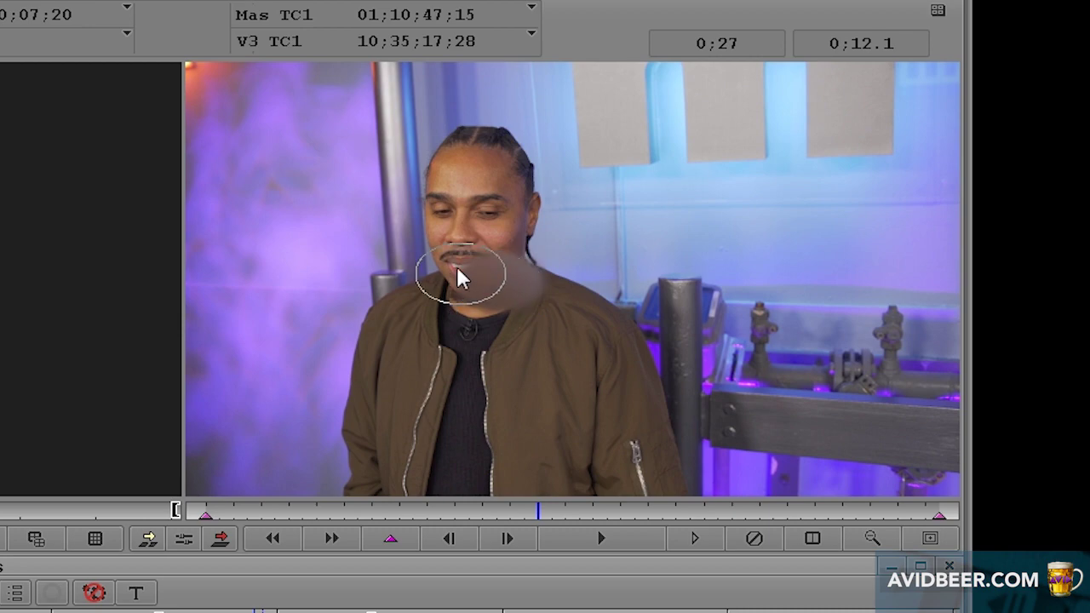
pyautogui.moveTo(508, 310); pyautogui.dragTo(477, 284)
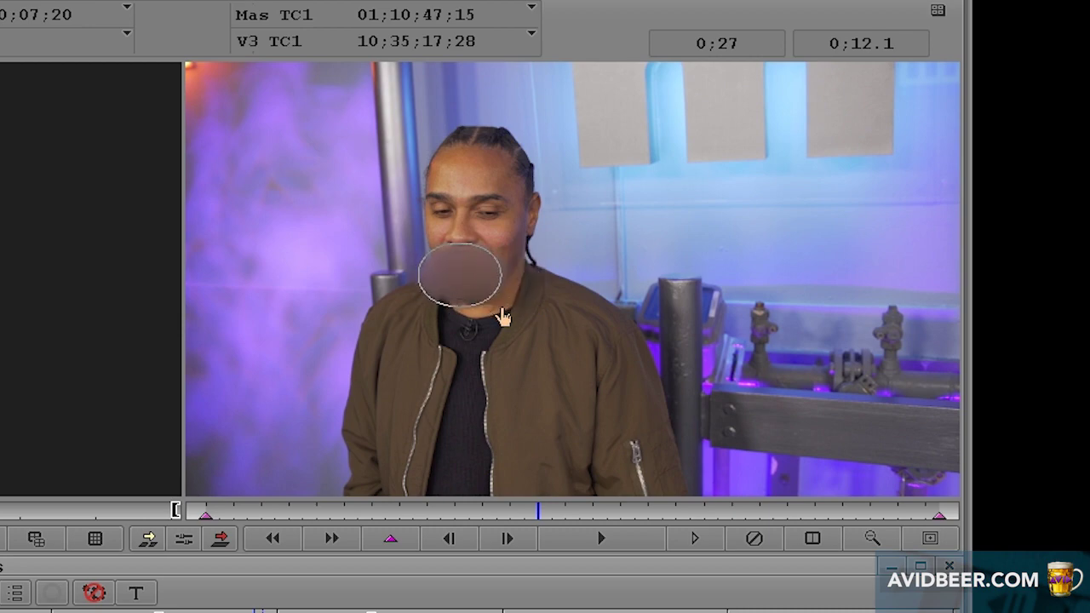
pyautogui.moveTo(502, 244); pyautogui.dragTo(512, 226)
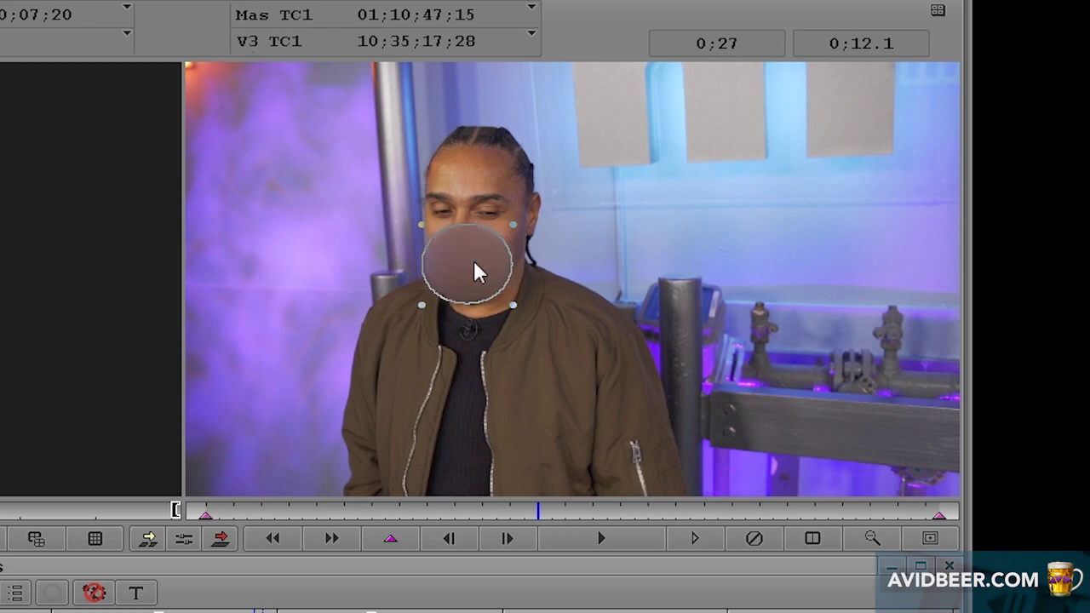
pyautogui.moveTo(474, 260); pyautogui.dragTo(474, 278)
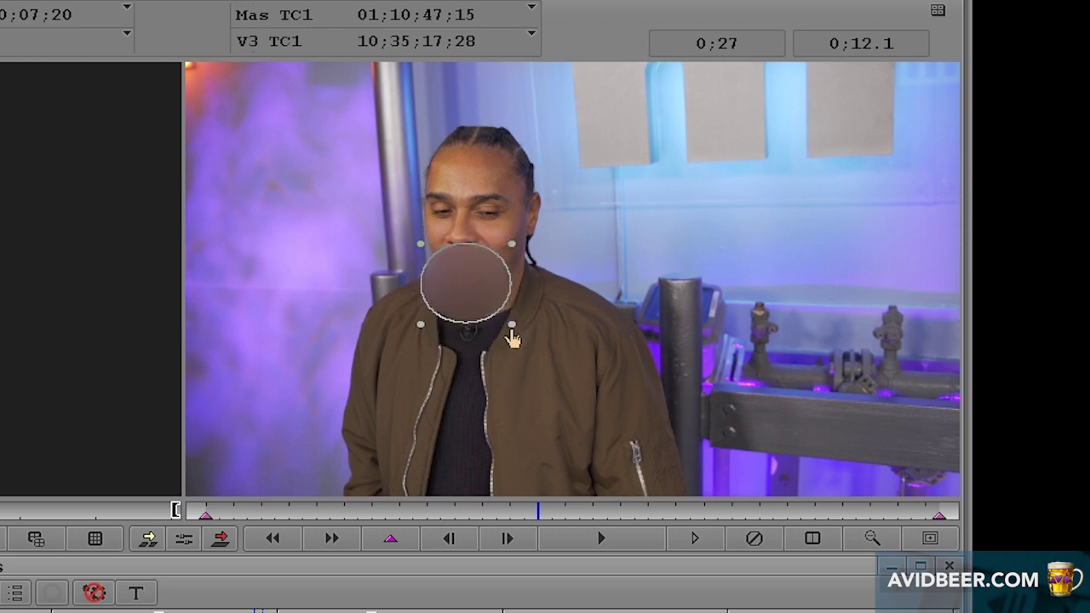
pyautogui.moveTo(421, 325)
pyautogui.mouseDown()
pyautogui.moveTo(445, 287)
pyautogui.moveTo(476, 283)
pyautogui.mouseUp()
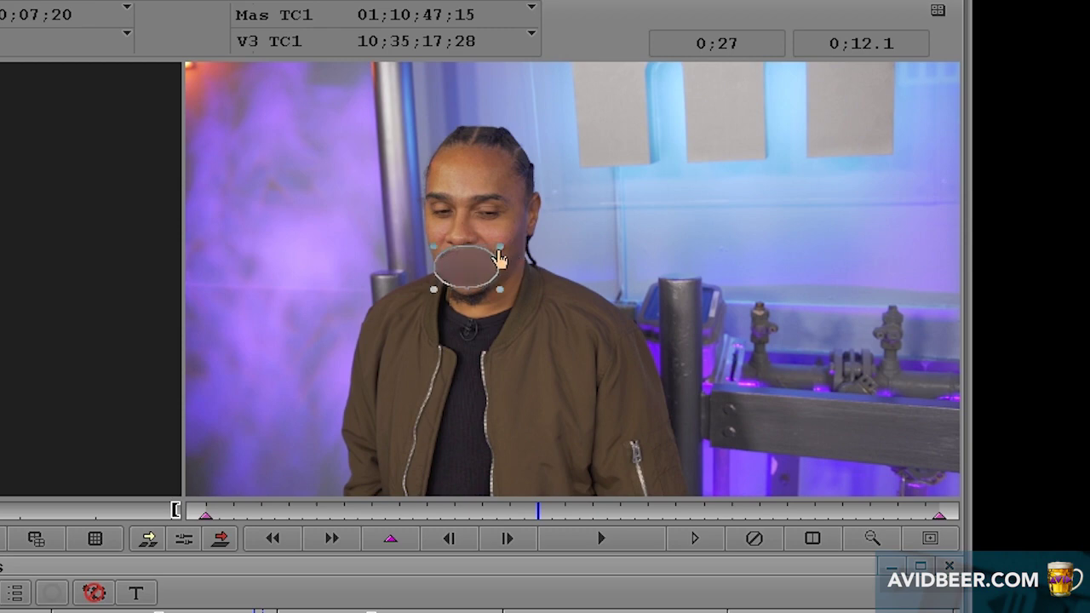
pyautogui.moveTo(500, 259); pyautogui.dragTo(495, 264)
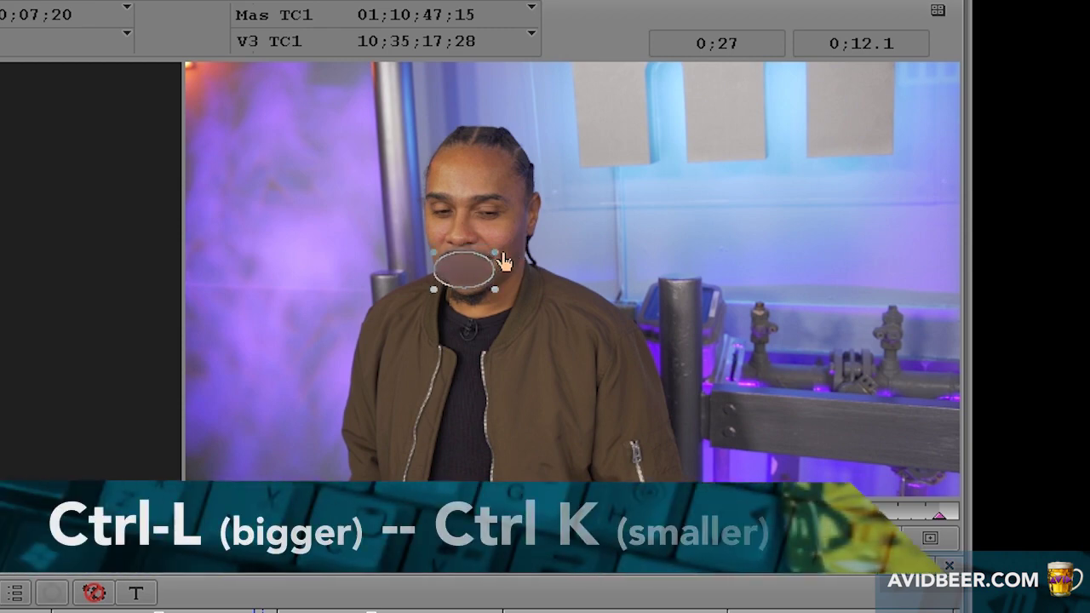
# Step: Enlarge the monitor with Ctrl+L and center the face on the clip's first frame
pyautogui.hotkey('ctrl', 'l')
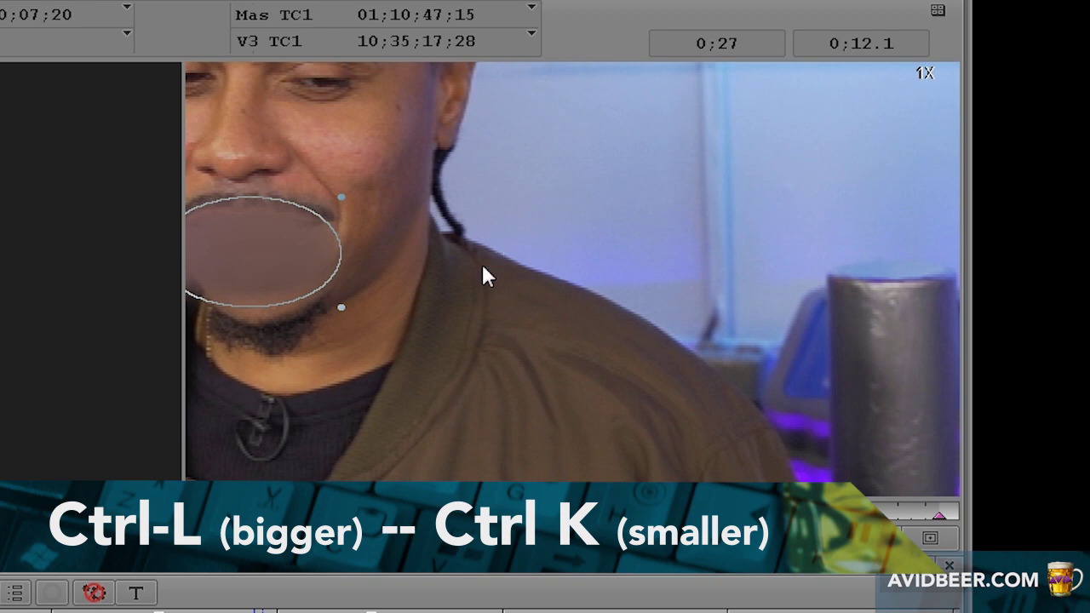
pyautogui.press('space')
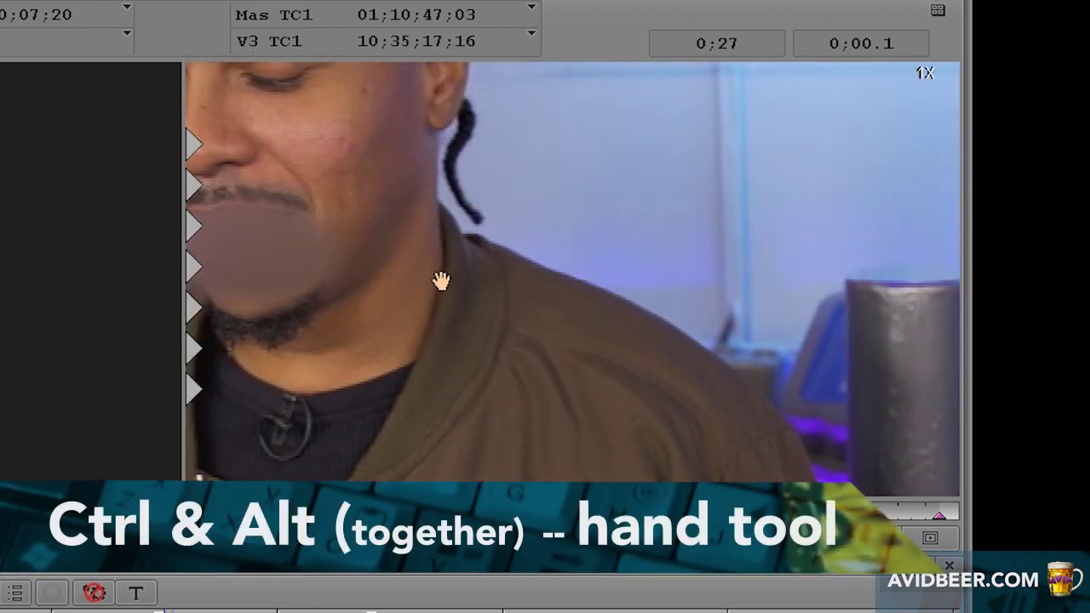
pyautogui.moveTo(414, 287)
pyautogui.mouseDown()
pyautogui.moveTo(746, 364)
pyautogui.moveTo(724, 339)
pyautogui.mouseUp()
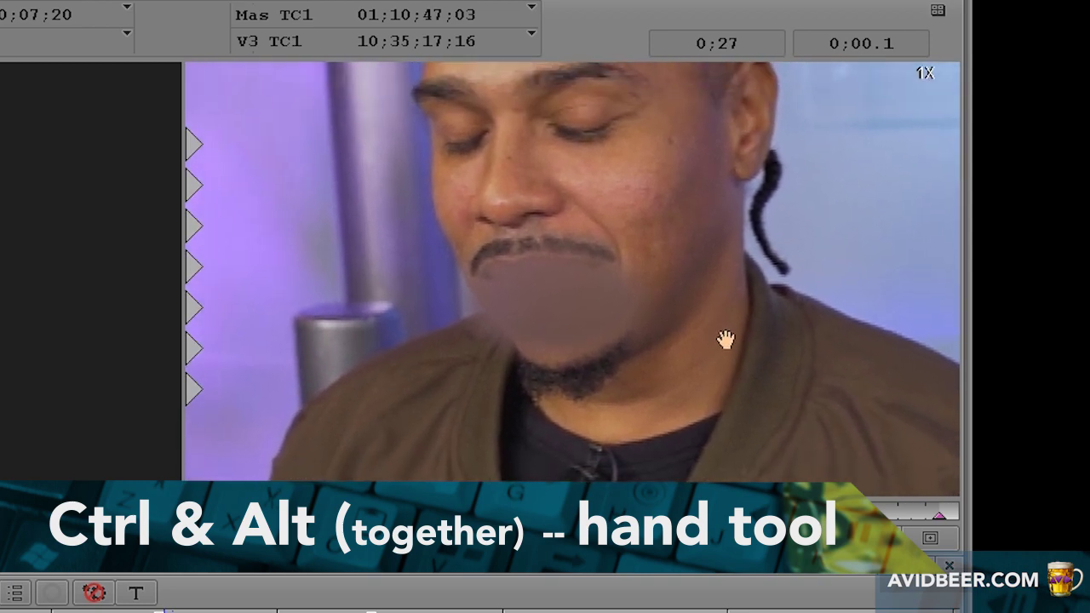
# Step: Reshape the mouth blur into a wider, flatter oval over mouth and chin
pyautogui.moveTo(557, 299); pyautogui.dragTo(506, 284)
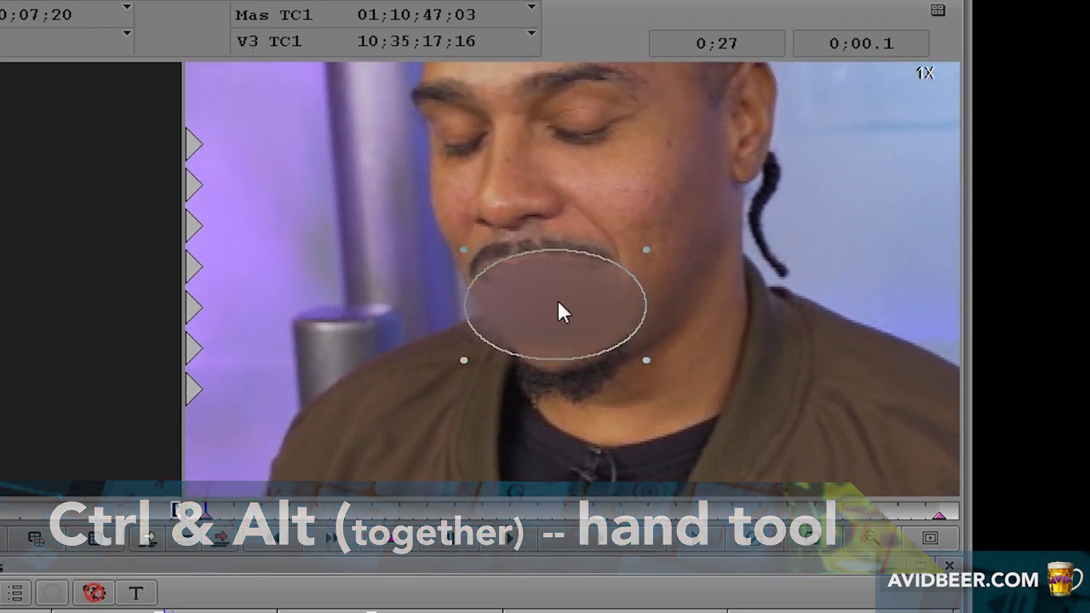
pyautogui.moveTo(439, 239); pyautogui.dragTo(457, 243)
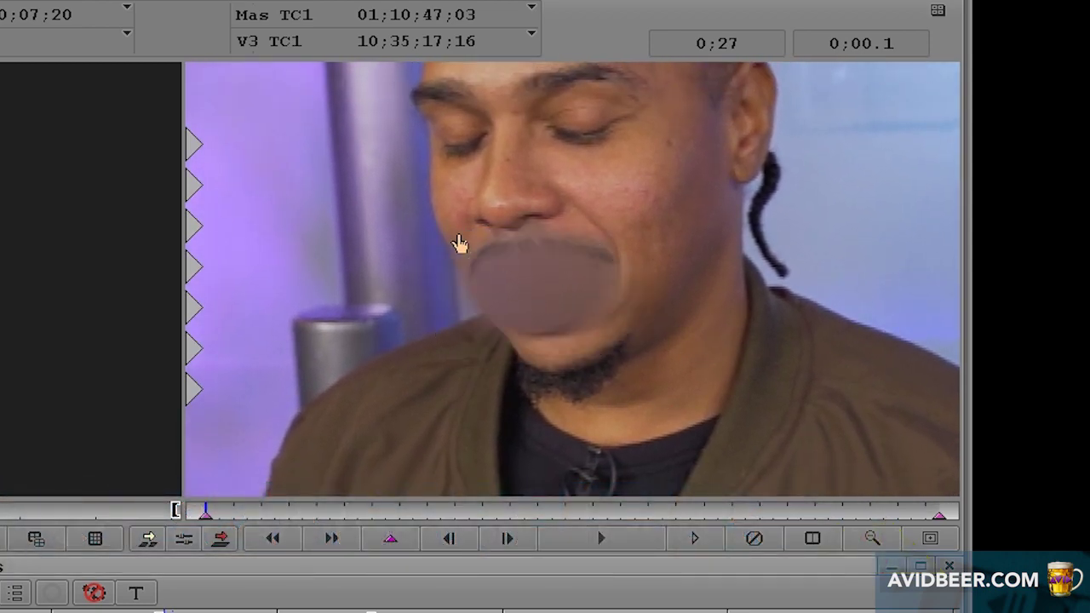
pyautogui.moveTo(622, 332); pyautogui.dragTo(634, 320)
pyautogui.moveTo(455, 319); pyautogui.dragTo(449, 353)
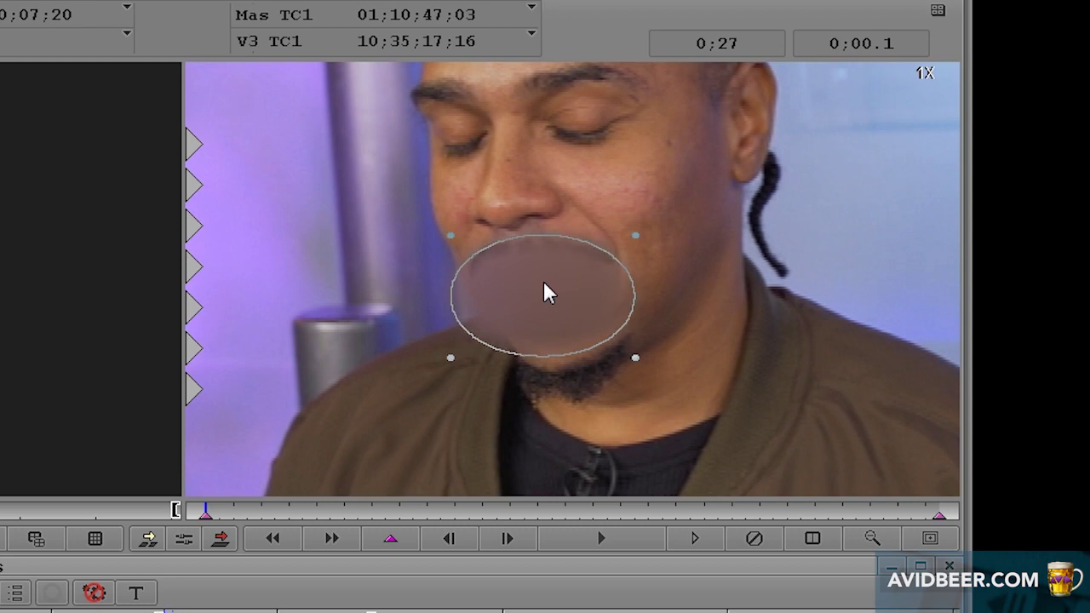
pyautogui.moveTo(544, 280); pyautogui.dragTo(543, 274)
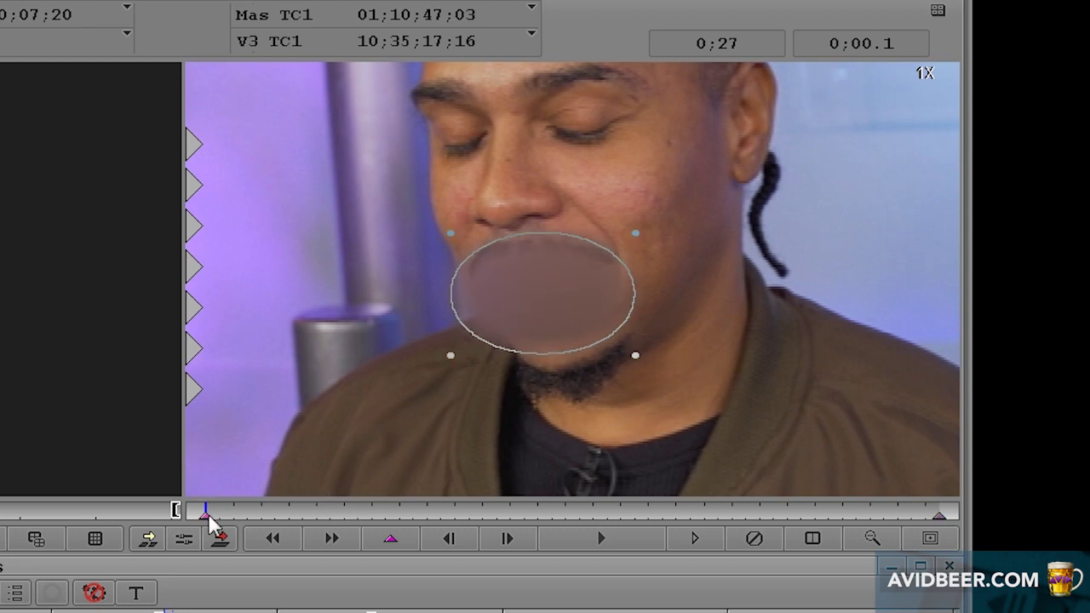
pyautogui.click(567, 511)
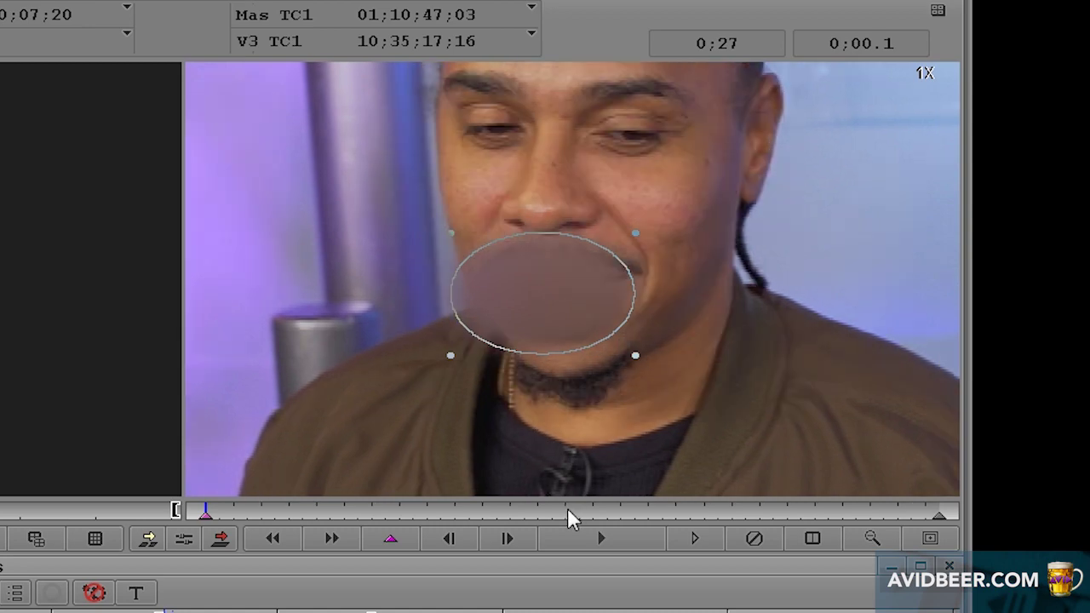
# Step: Reposition the mouth oval at the middle and last frames of the clip
pyautogui.moveTo(556, 303); pyautogui.dragTo(578, 299)
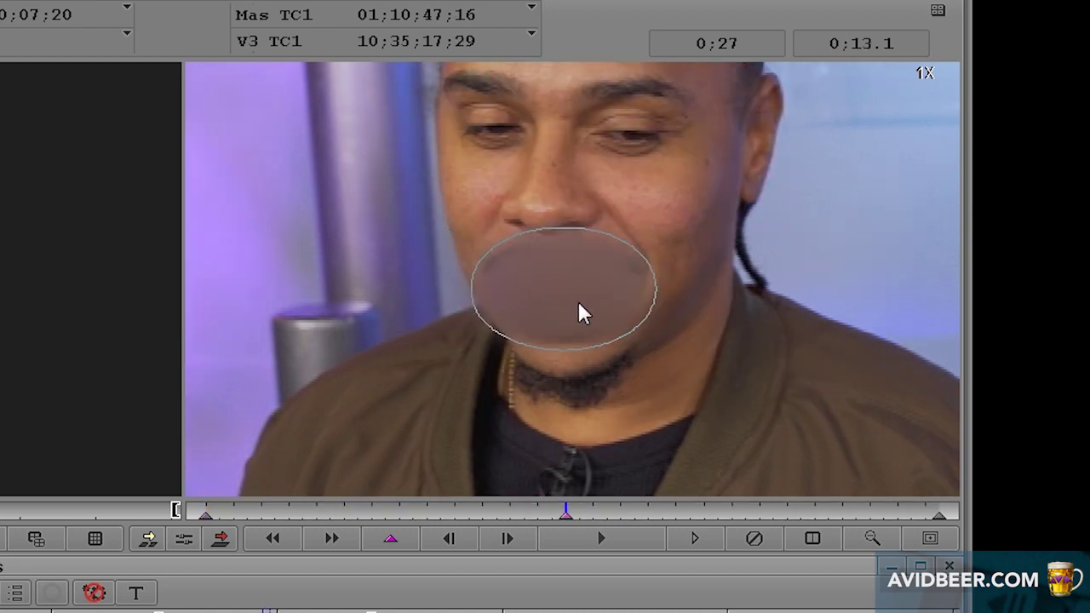
pyautogui.click(938, 514)
pyautogui.moveTo(580, 299); pyautogui.dragTo(674, 335)
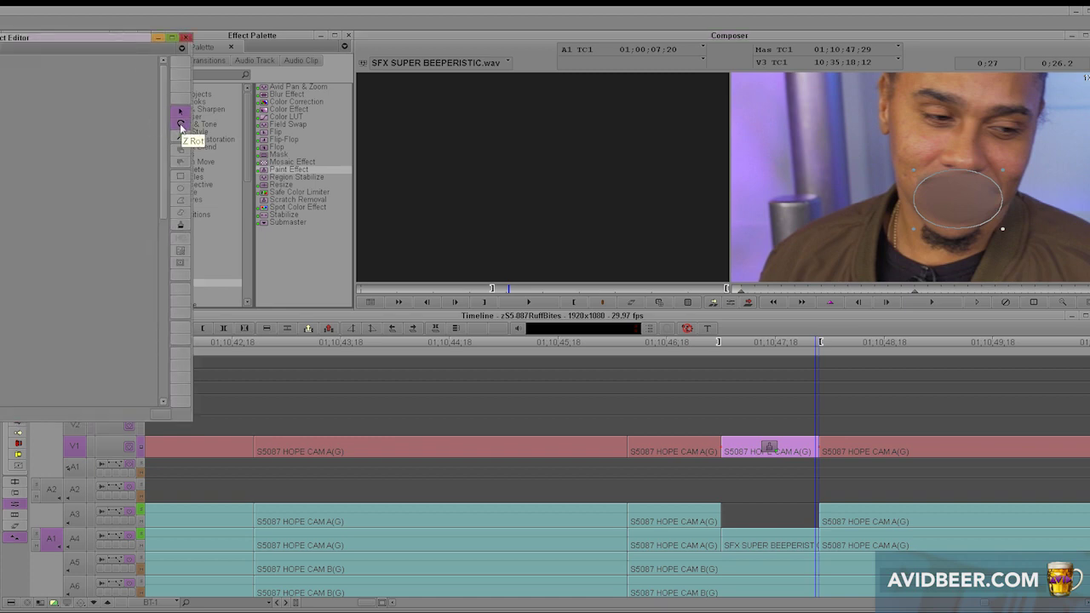
# Step: Rotate the mouth oval to match the tilt of the face
pyautogui.click(181, 124)
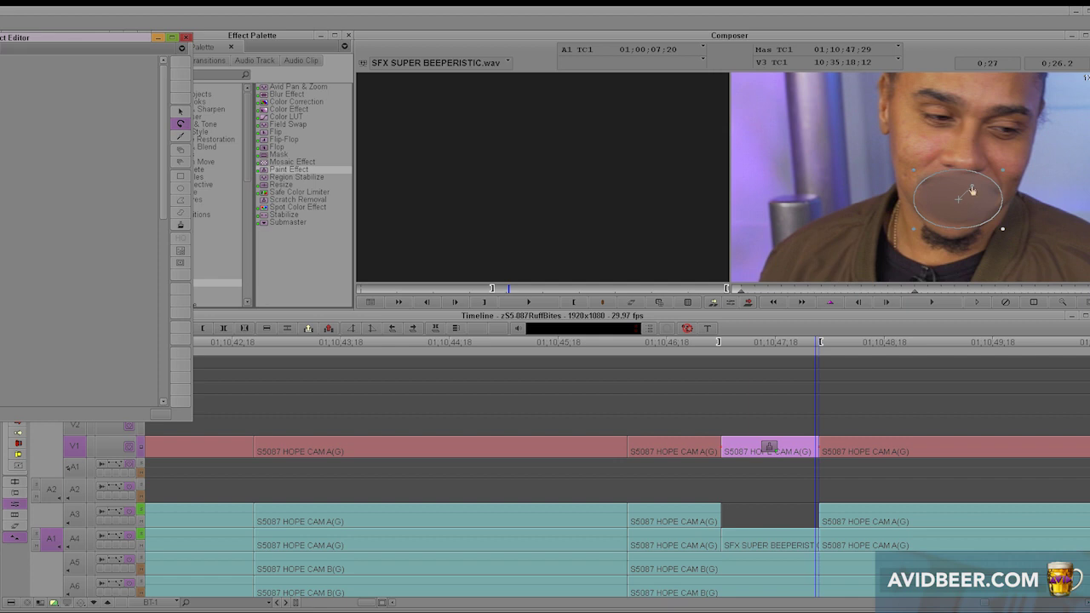
pyautogui.moveTo(972, 191); pyautogui.dragTo(980, 194)
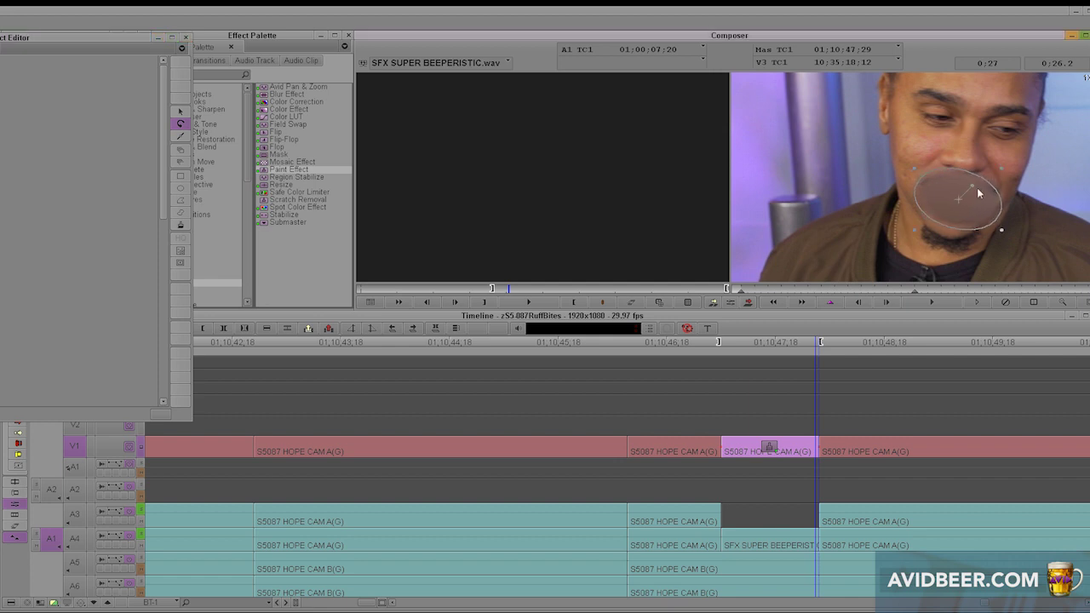
pyautogui.moveTo(978, 193); pyautogui.dragTo(976, 205)
pyautogui.click(916, 290)
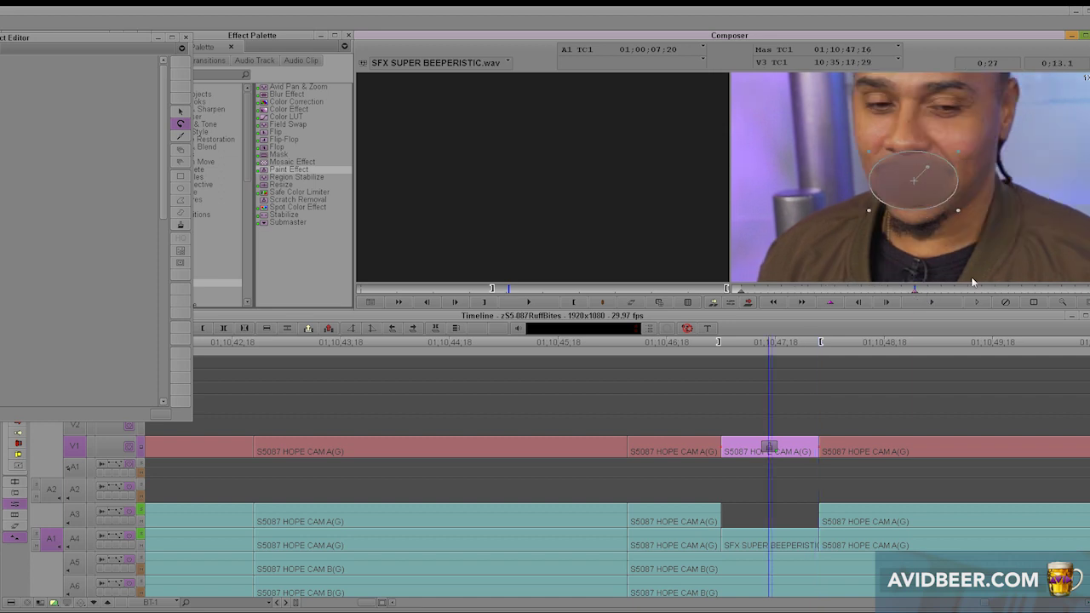
pyautogui.click(742, 290)
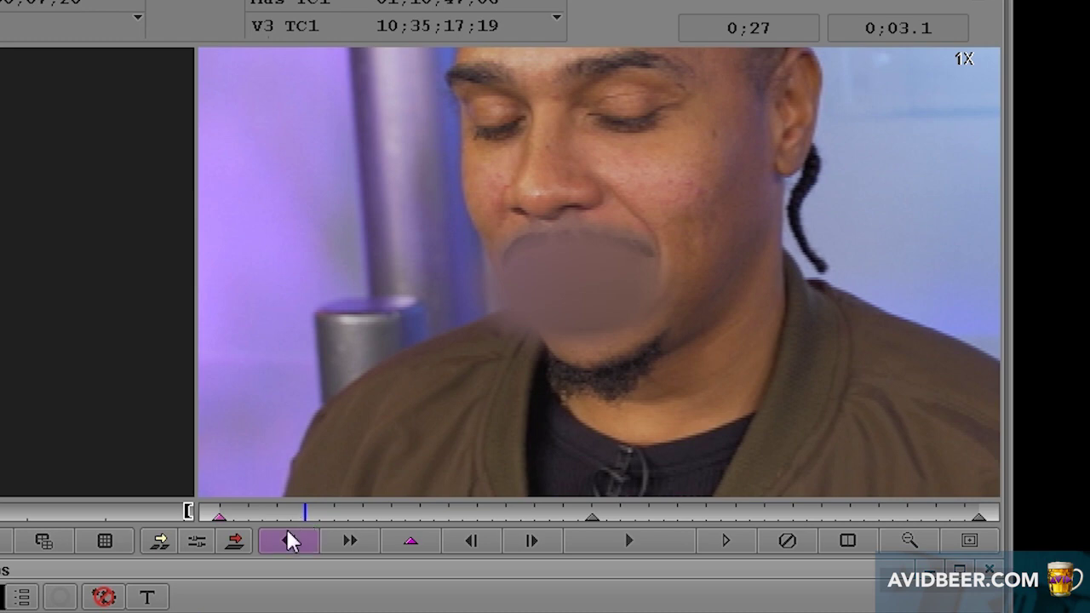
pyautogui.click(592, 308)
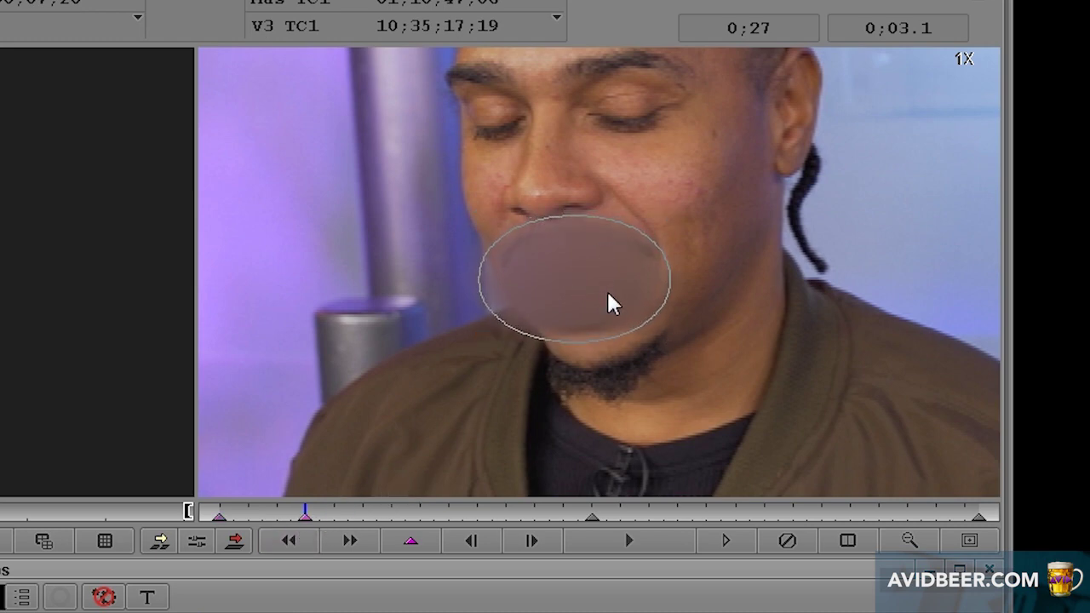
# Step: Keyframe the oval onto the mouth every three frames through the first part of the clip
pyautogui.click(608, 295)
pyautogui.press('Right')
pyautogui.press('Right')
pyautogui.press('Right')
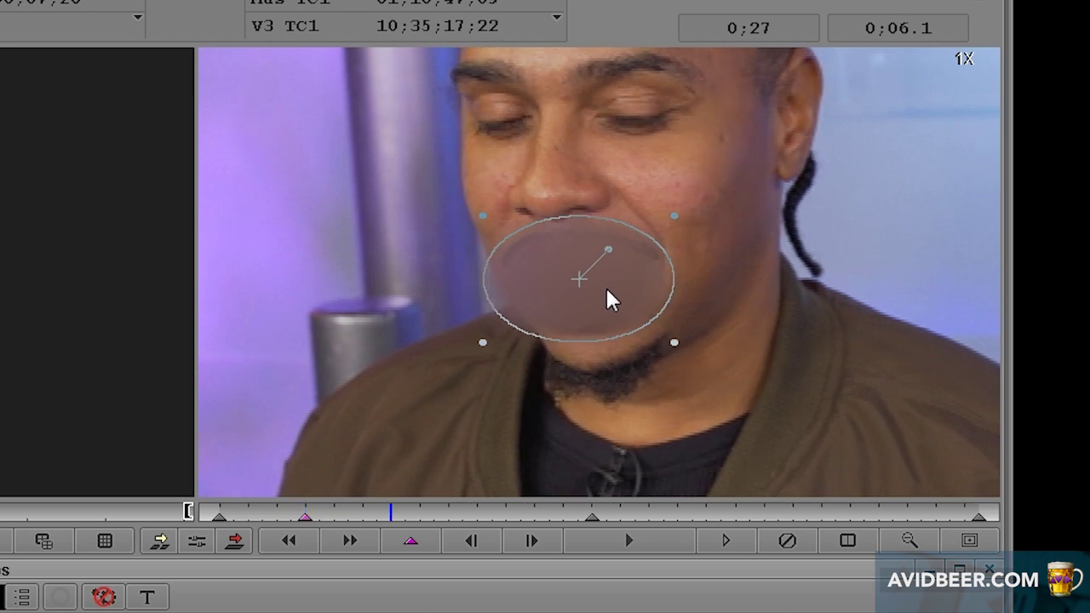
pyautogui.moveTo(603, 296); pyautogui.dragTo(600, 294)
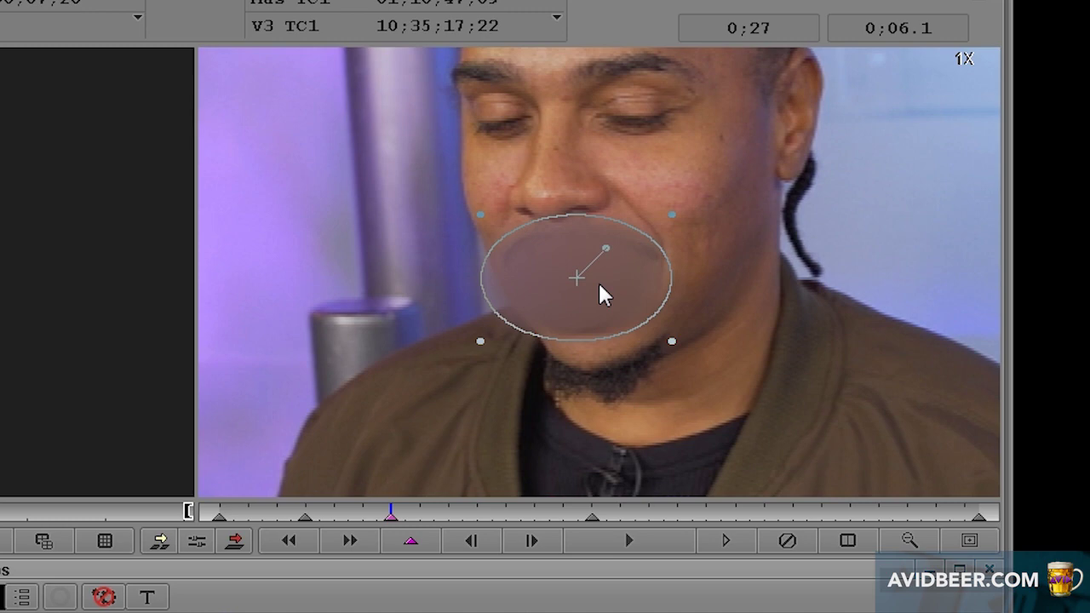
pyautogui.press('Right')
pyautogui.press('Right')
pyautogui.press('Right')
pyautogui.moveTo(601, 292)
pyautogui.mouseDown()
pyautogui.moveTo(591, 301)
pyautogui.moveTo(611, 290)
pyautogui.mouseUp()
pyautogui.press('Right')
pyautogui.press('Right')
pyautogui.press('Right')
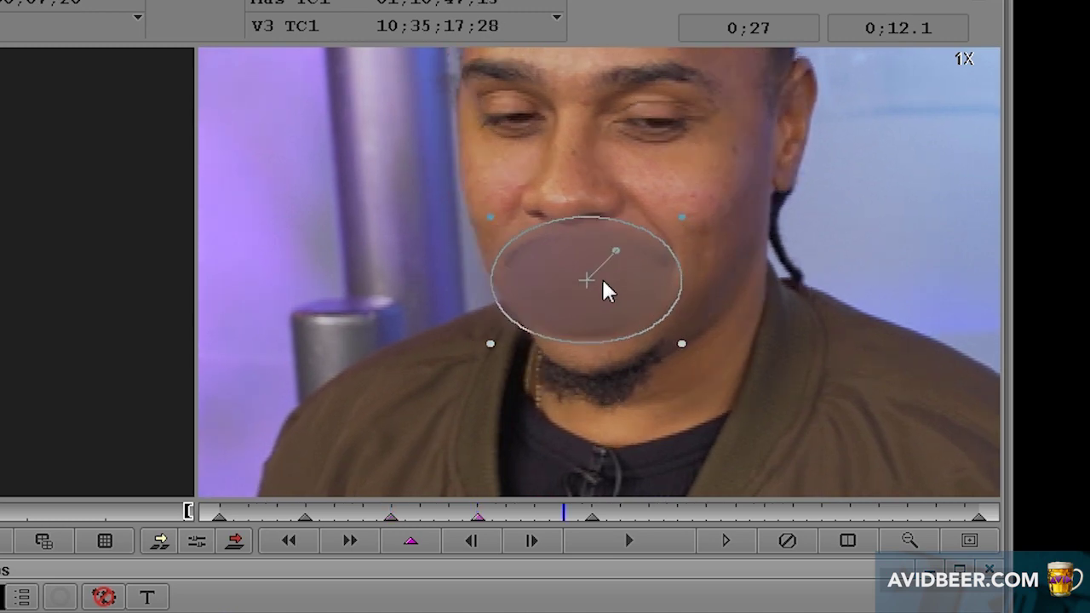
pyautogui.click(616, 300)
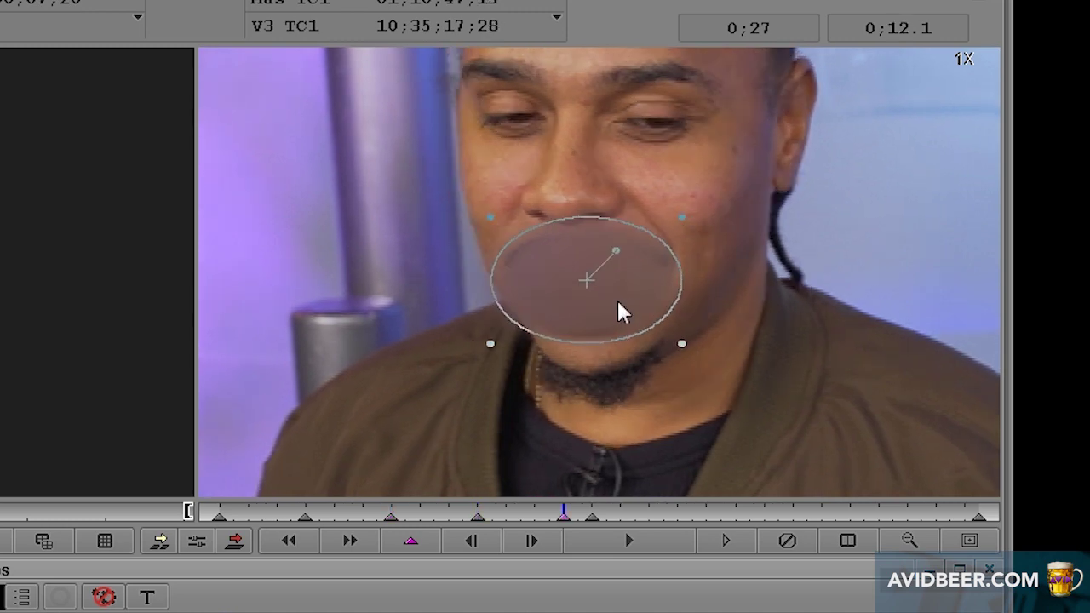
pyautogui.click(591, 517)
# Step: Continue keyframing the oval onto the mouth every three frames to the effect's end
pyautogui.press('Right')
pyautogui.press('Right')
pyautogui.press('Right')
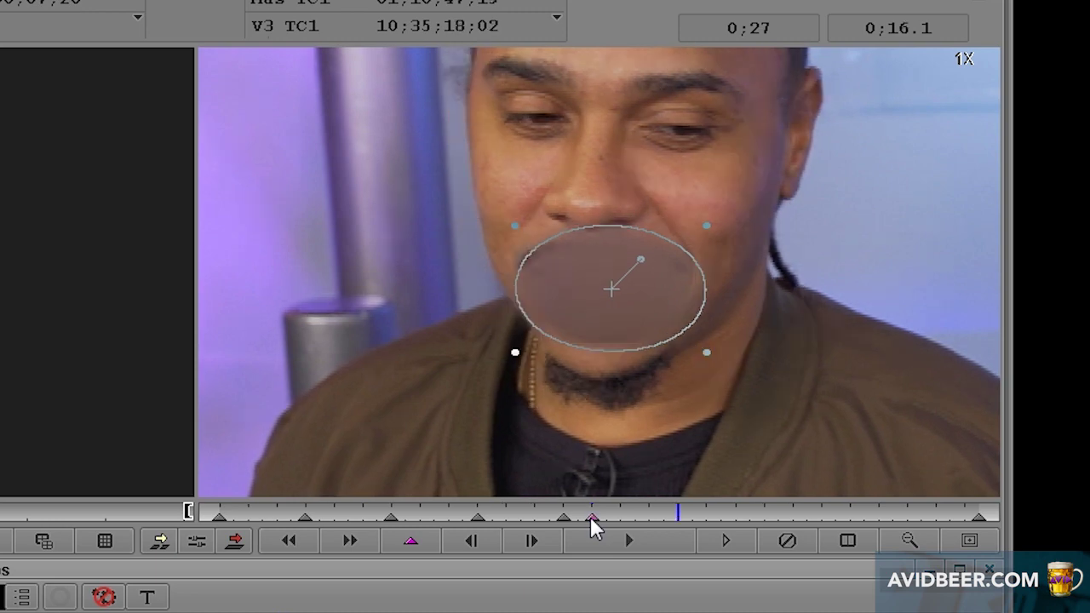
pyautogui.moveTo(667, 316); pyautogui.dragTo(651, 322)
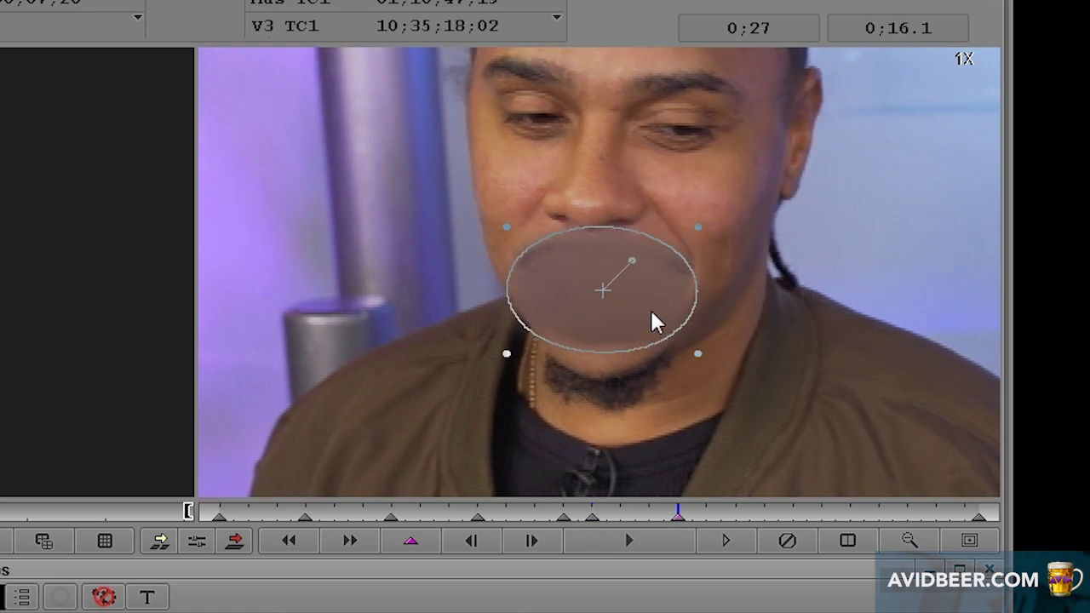
pyautogui.press('Right')
pyautogui.press('Right')
pyautogui.press('Right')
pyautogui.moveTo(652, 313); pyautogui.dragTo(657, 319)
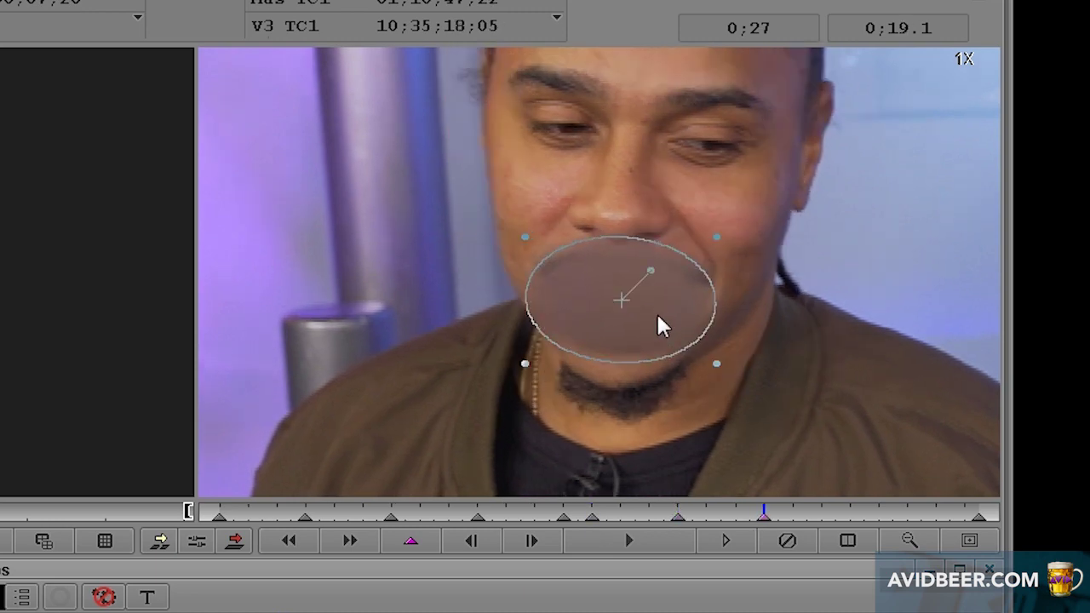
pyautogui.press('Right')
pyautogui.press('Right')
pyautogui.press('Right')
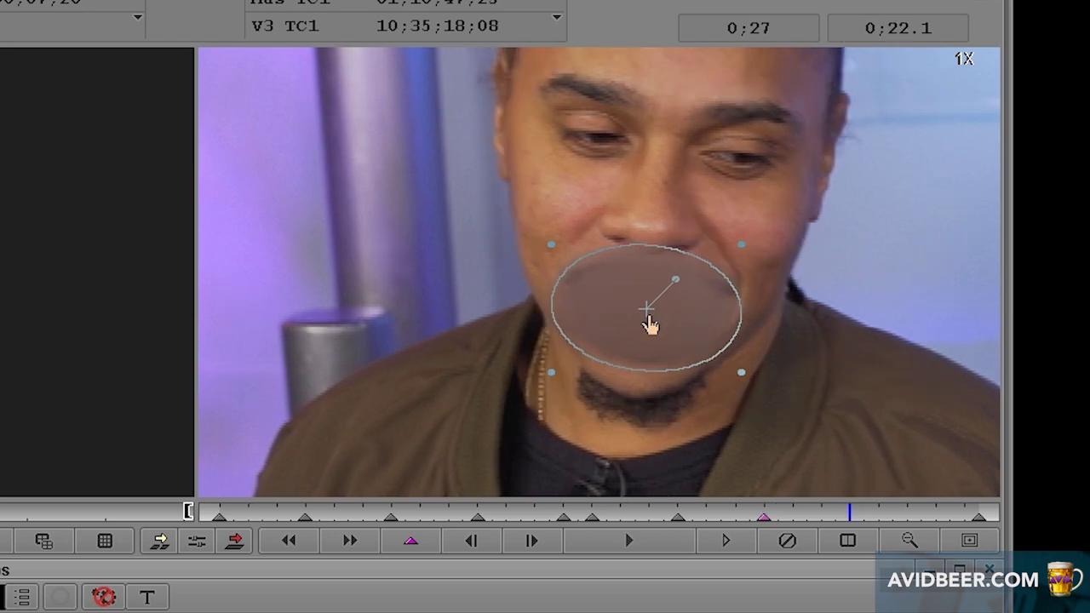
pyautogui.moveTo(661, 317); pyautogui.dragTo(661, 323)
pyautogui.press('Right')
pyautogui.press('Right')
pyautogui.press('Right')
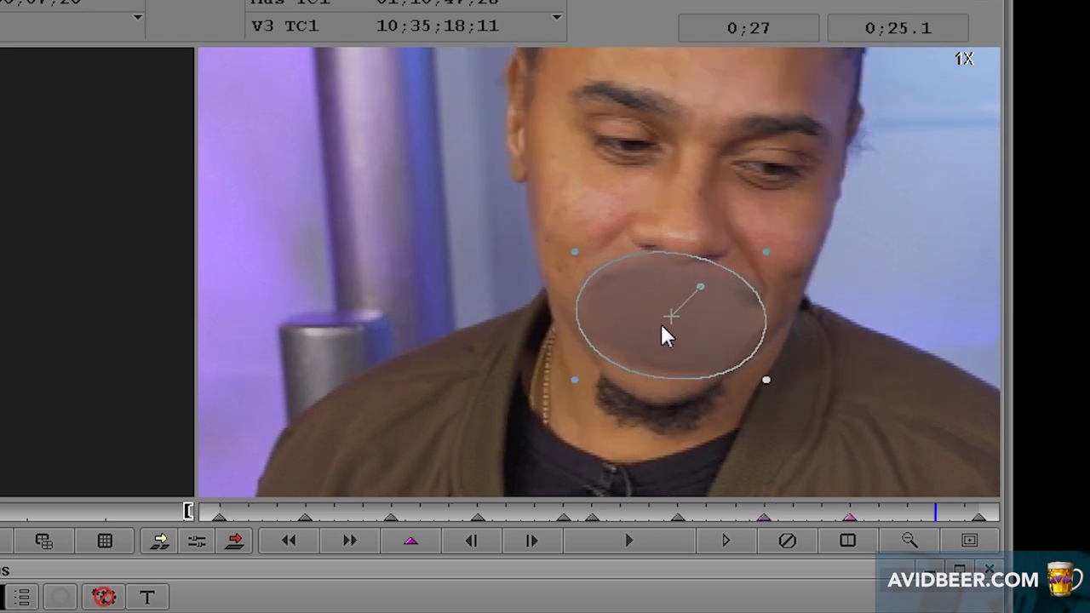
pyautogui.moveTo(688, 344); pyautogui.dragTo(685, 352)
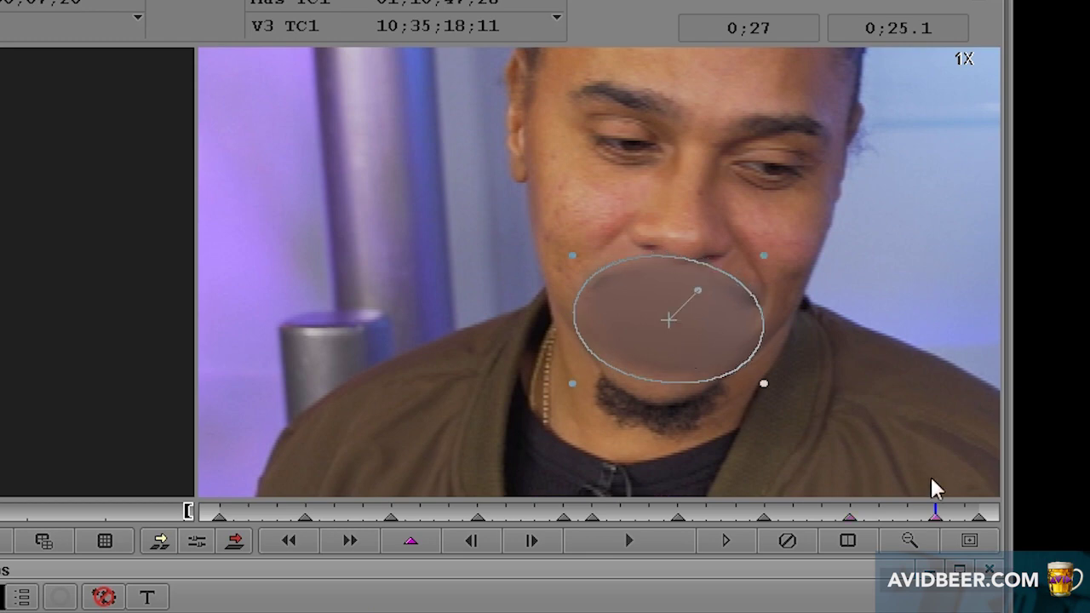
pyautogui.click(977, 514)
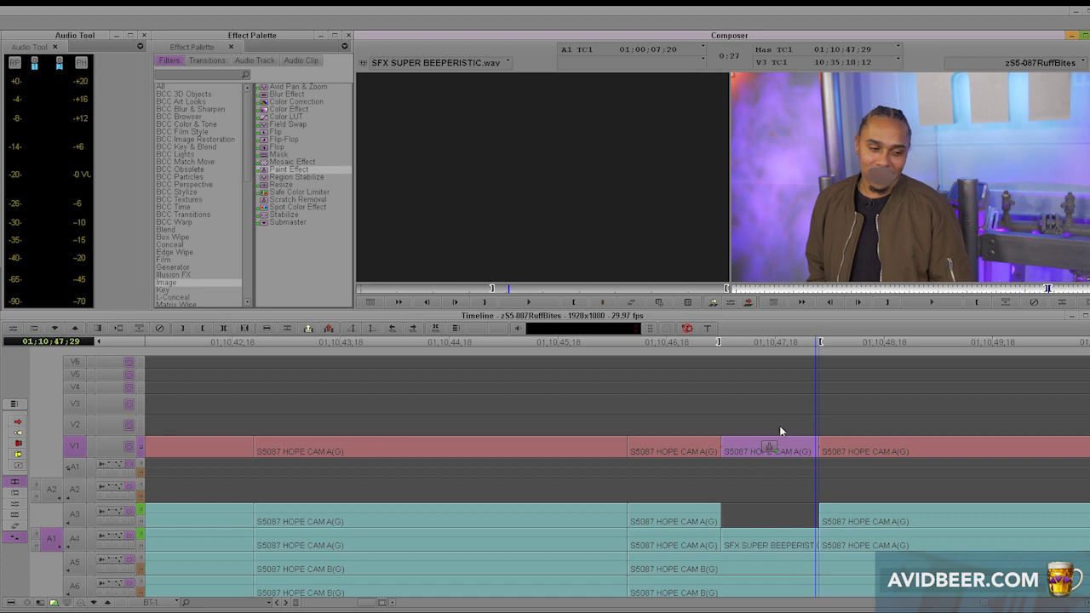
pyautogui.moveTo(693, 476); pyautogui.dragTo(786, 473)
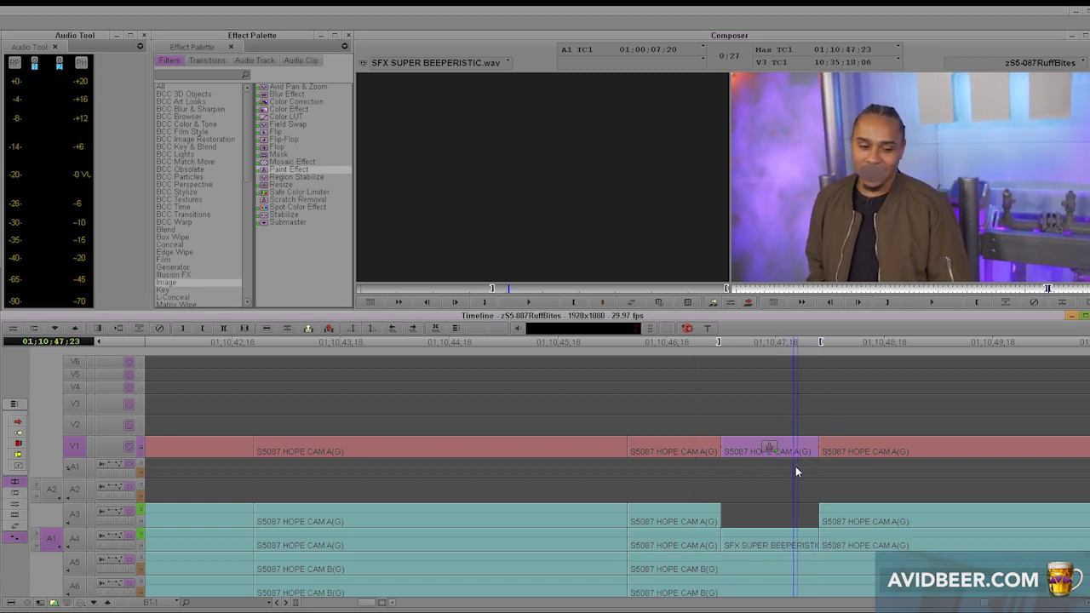
pyautogui.moveTo(785, 467); pyautogui.dragTo(717, 472)
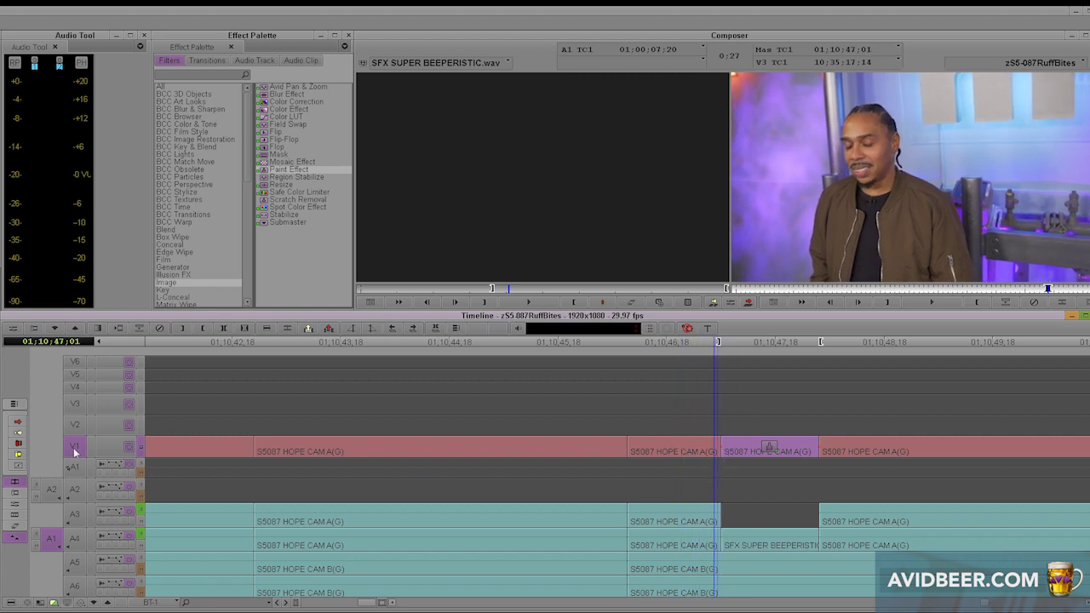
# Step: Add quick dissolves at both ends of the blurred V1 segment
pyautogui.press('\\')
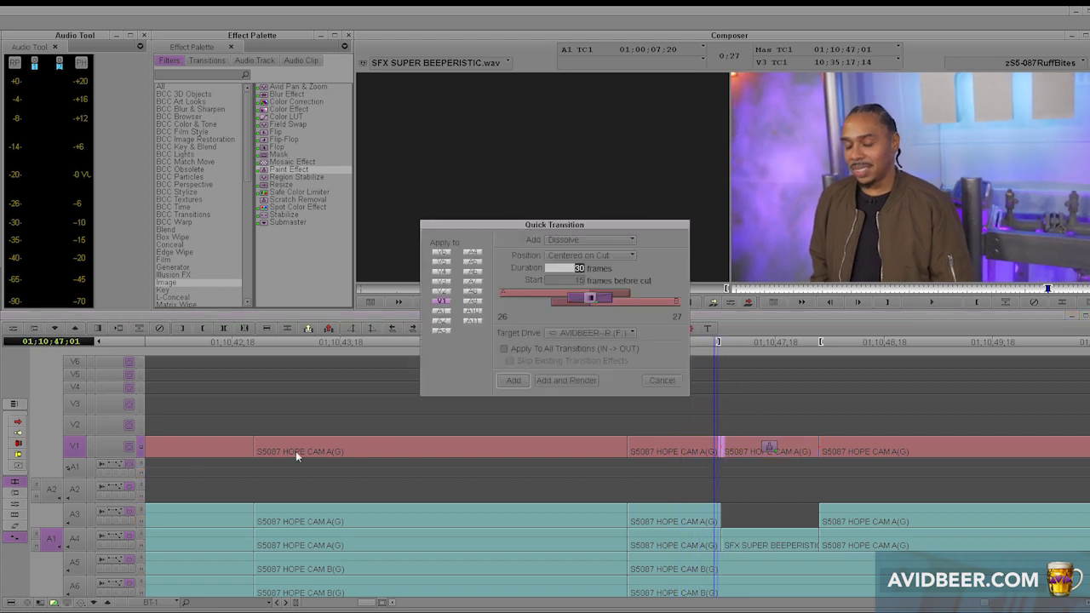
pyautogui.press('Return')
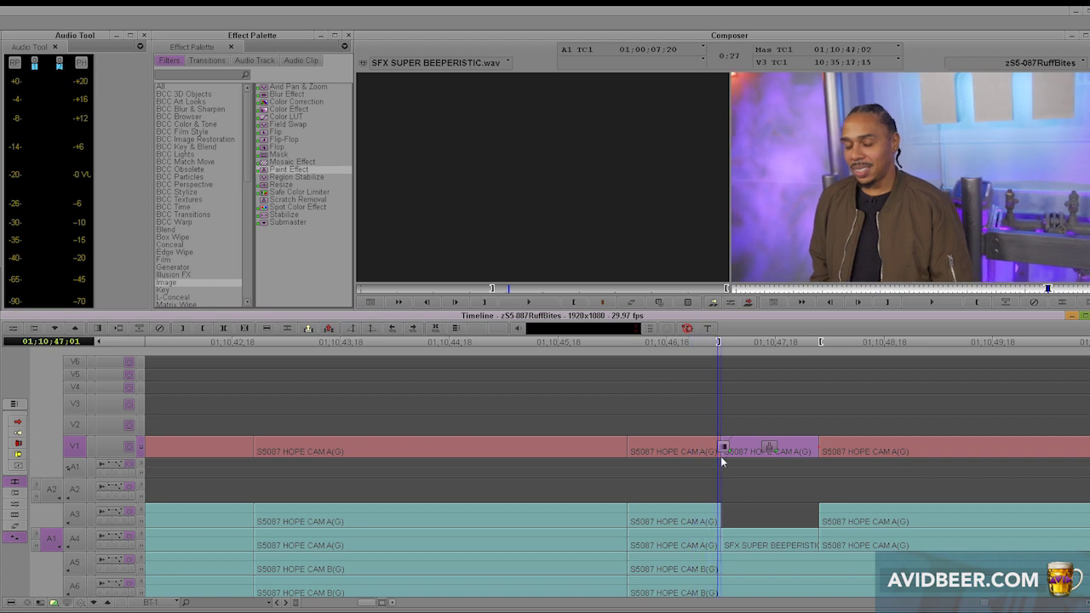
pyautogui.moveTo(720, 457); pyautogui.dragTo(816, 452)
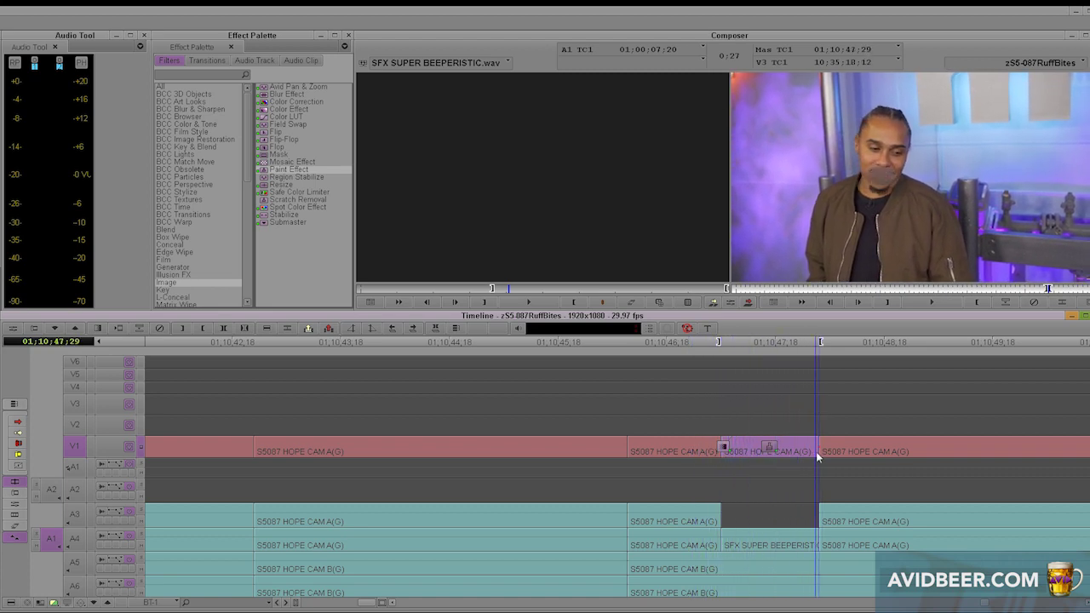
pyautogui.press('\\')
pyautogui.press('Return')
# Step: Mark in and out around the blurred section for rendering
pyautogui.click(689, 479)
pyautogui.press('i')
pyautogui.click(922, 464)
pyautogui.press('o')
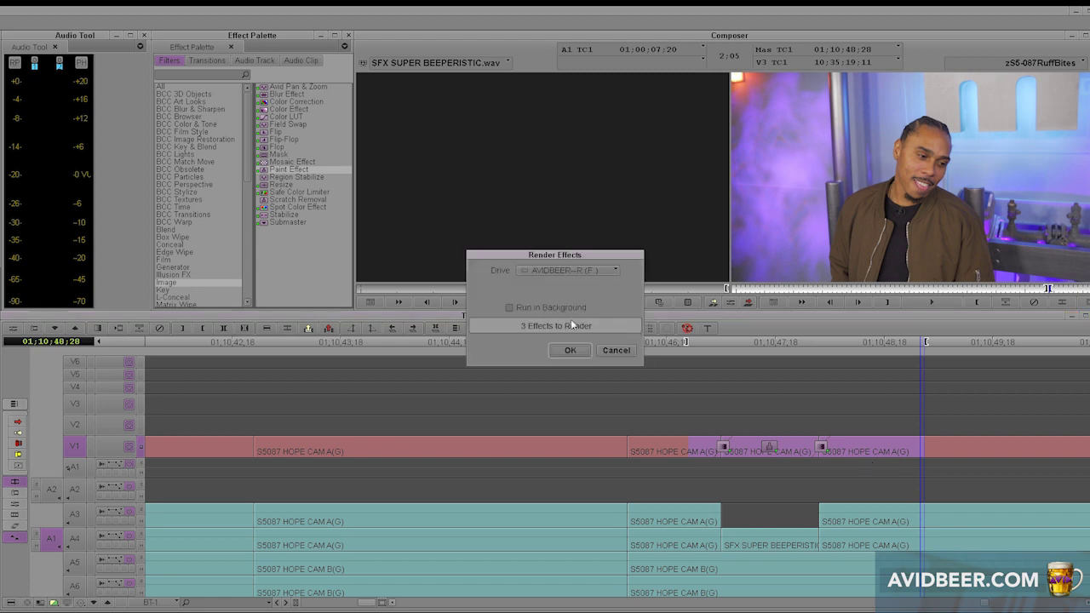
# Step: Render the three effects and play back the blurred section
pyautogui.click(567, 347)
pyautogui.click(601, 518)
pyautogui.click(642, 521)
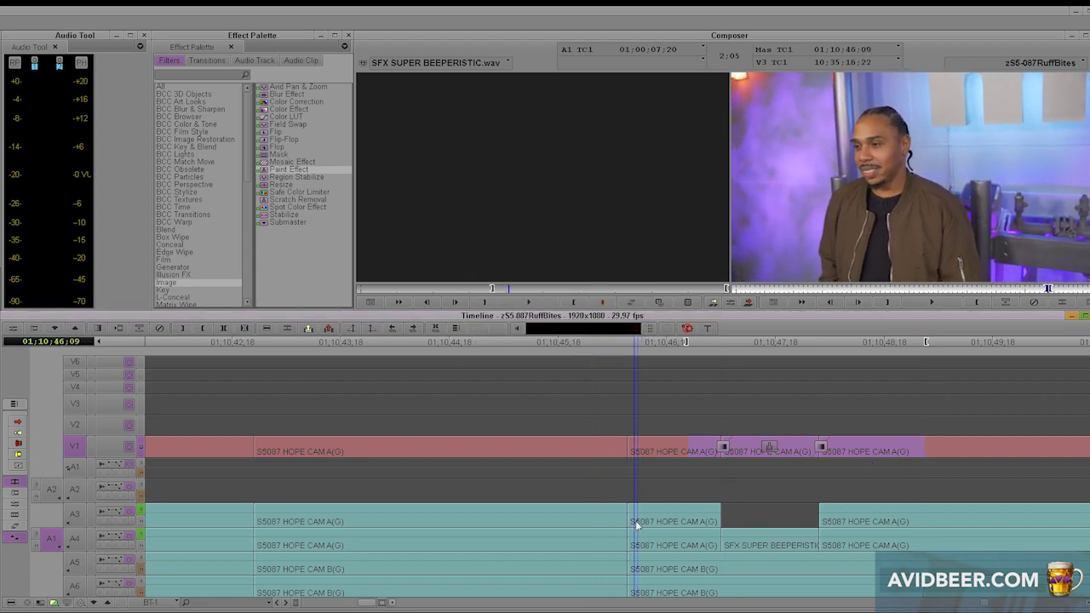
pyautogui.press('space')
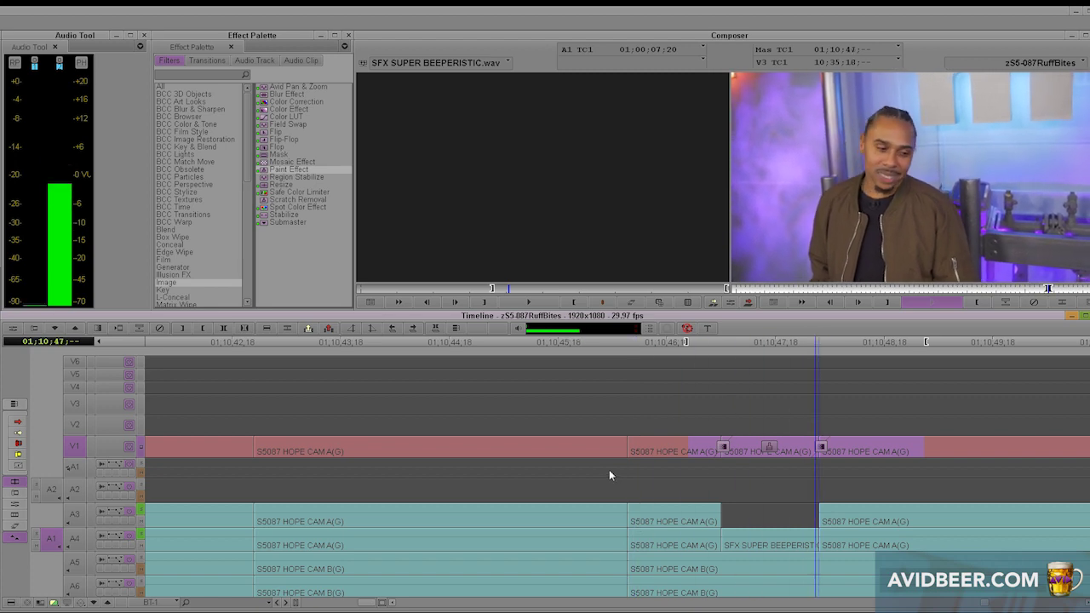
# Step: Replay the blurred section twice more, then stop and clear the marks
pyautogui.click(650, 478)
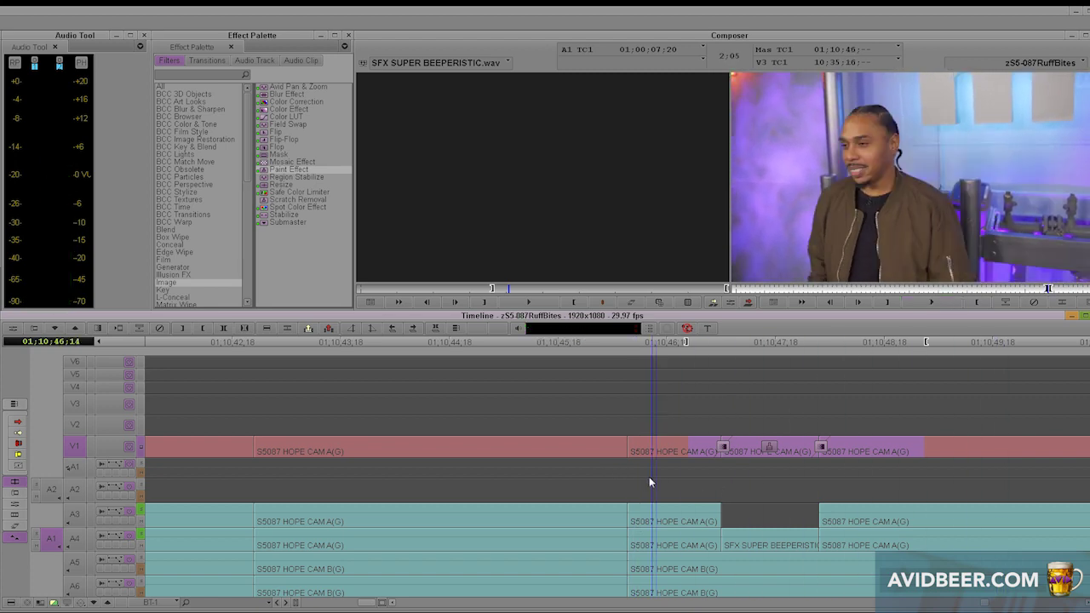
pyautogui.press('space')
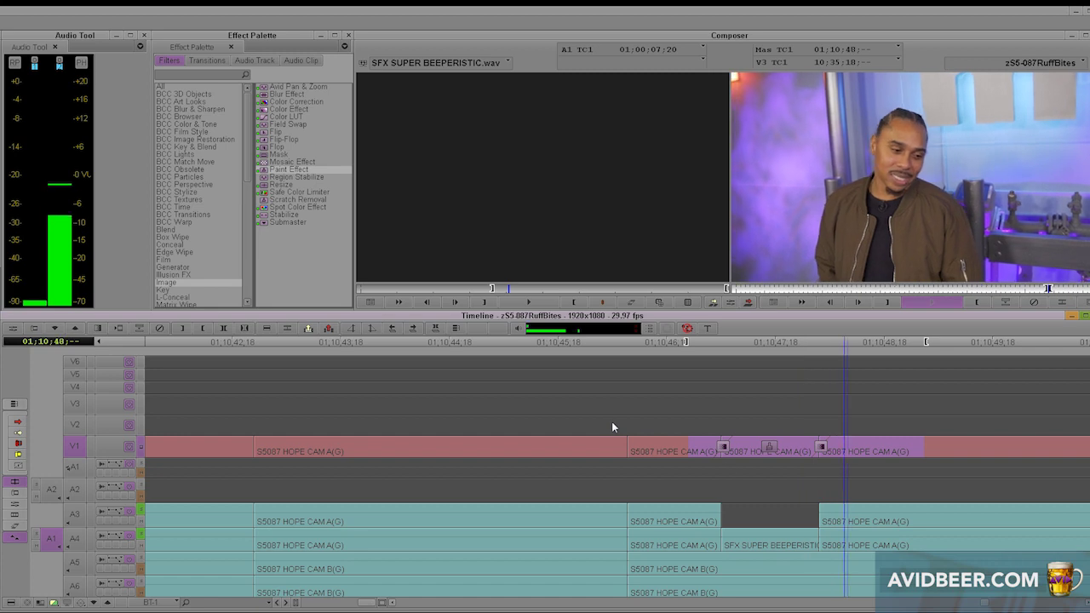
pyautogui.click(601, 499)
pyautogui.click(655, 492)
pyautogui.press('space')
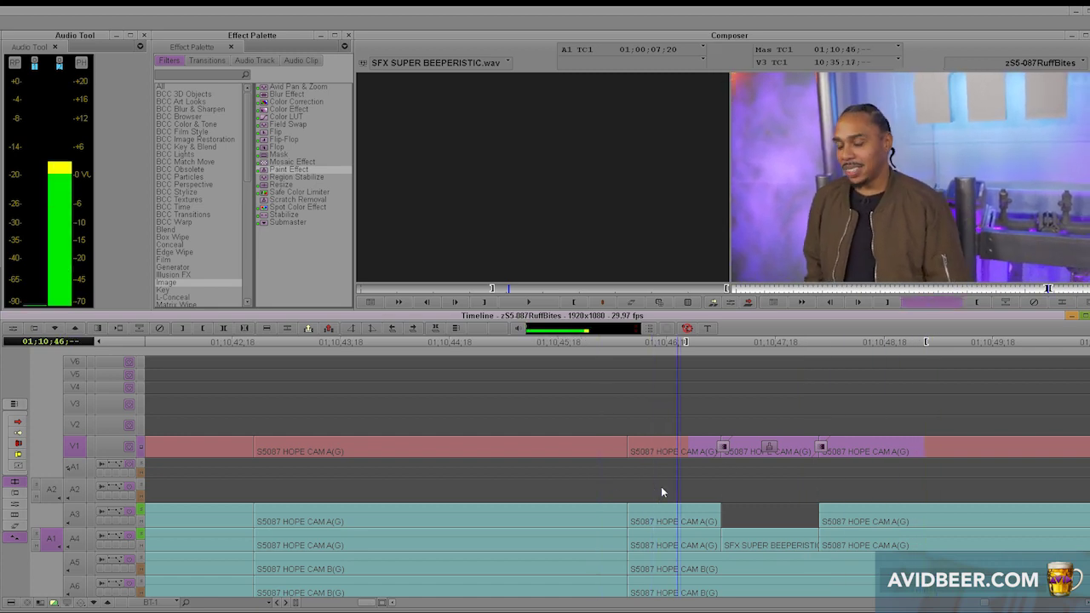
pyautogui.hotkey('ctrl', 'shift', 'a')
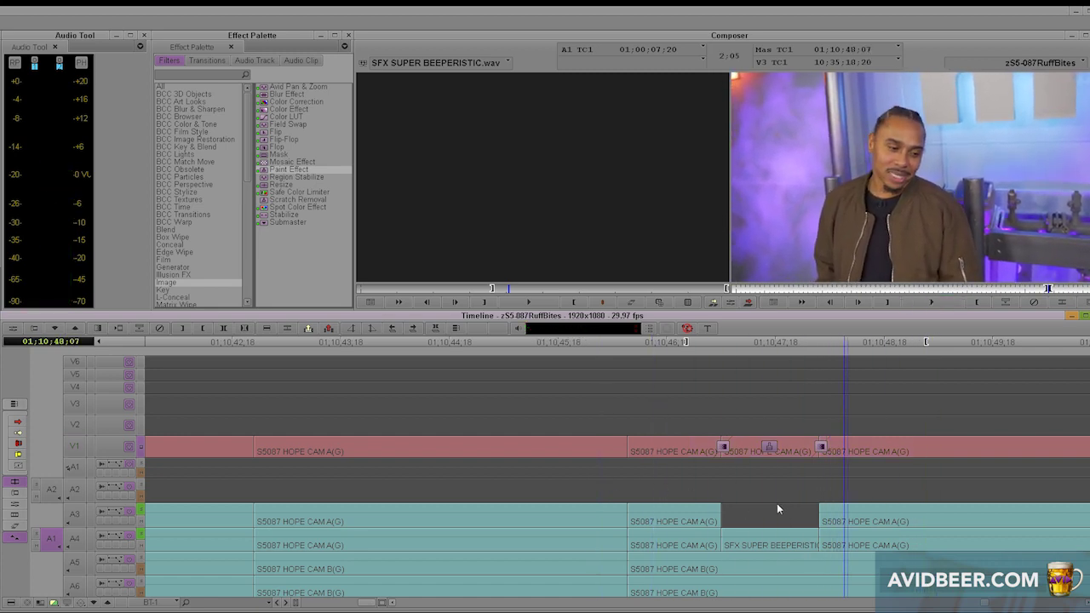
# Step: Extend the A4 beep and the A3 silence to a new mark past the blur
pyautogui.press('space')
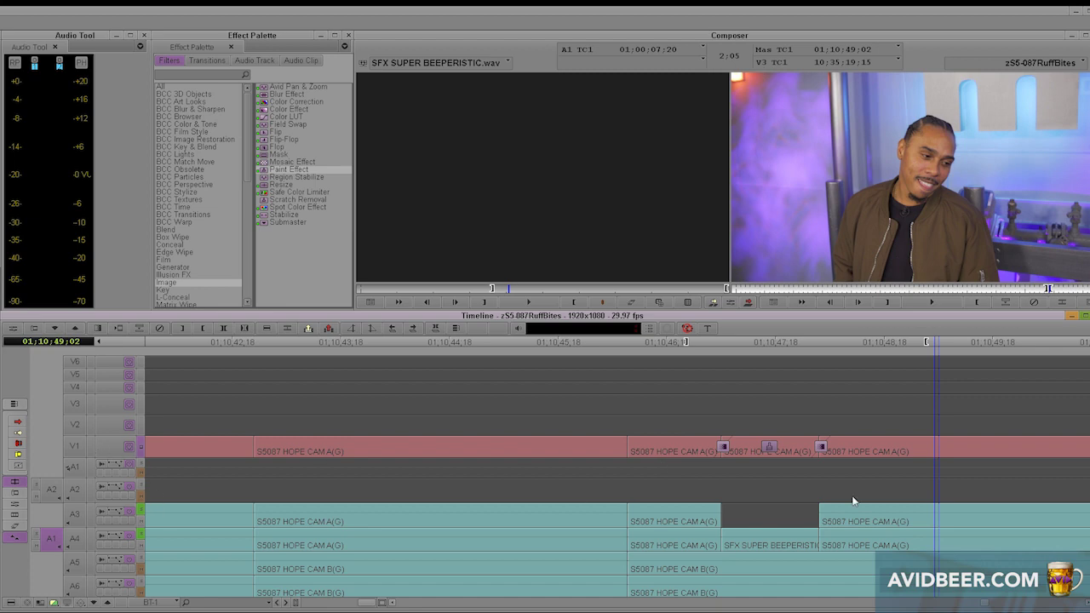
pyautogui.moveTo(819, 516); pyautogui.dragTo(844, 509)
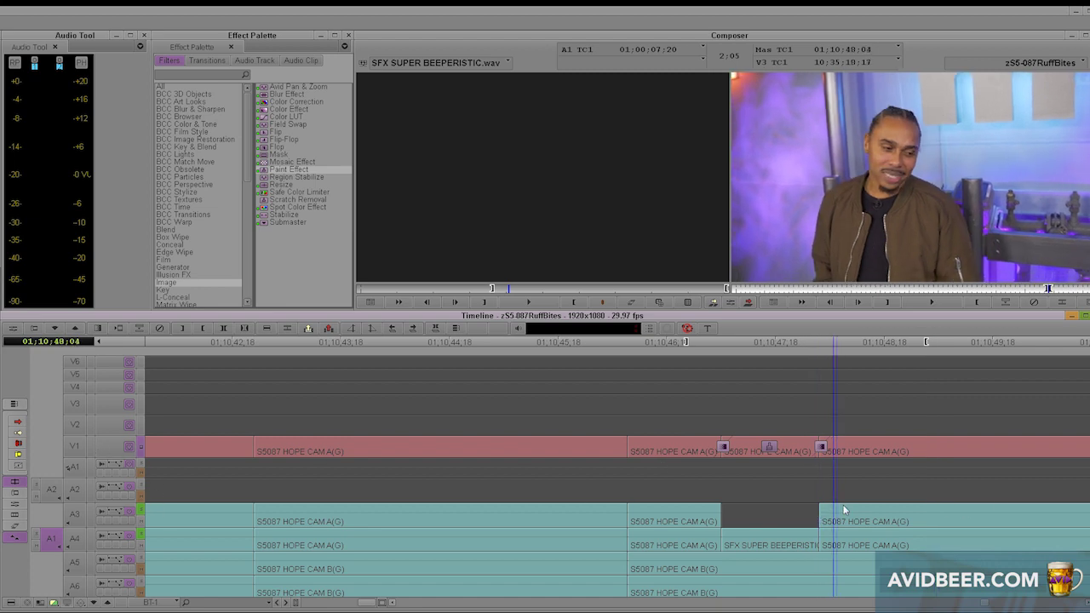
pyautogui.press('space')
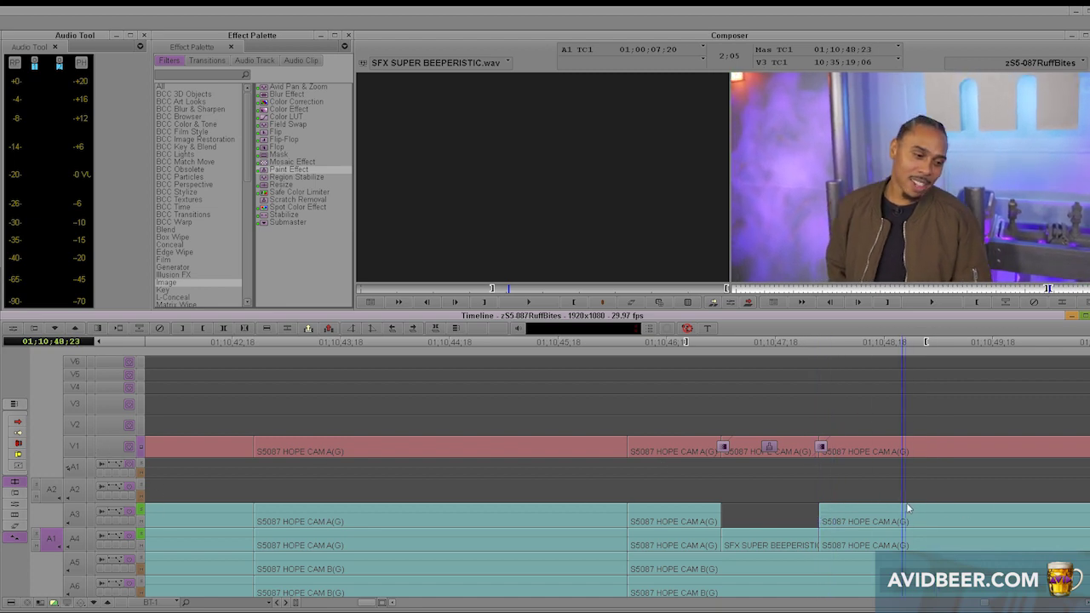
pyautogui.moveTo(79, 518); pyautogui.dragTo(75, 538)
pyautogui.press('o')
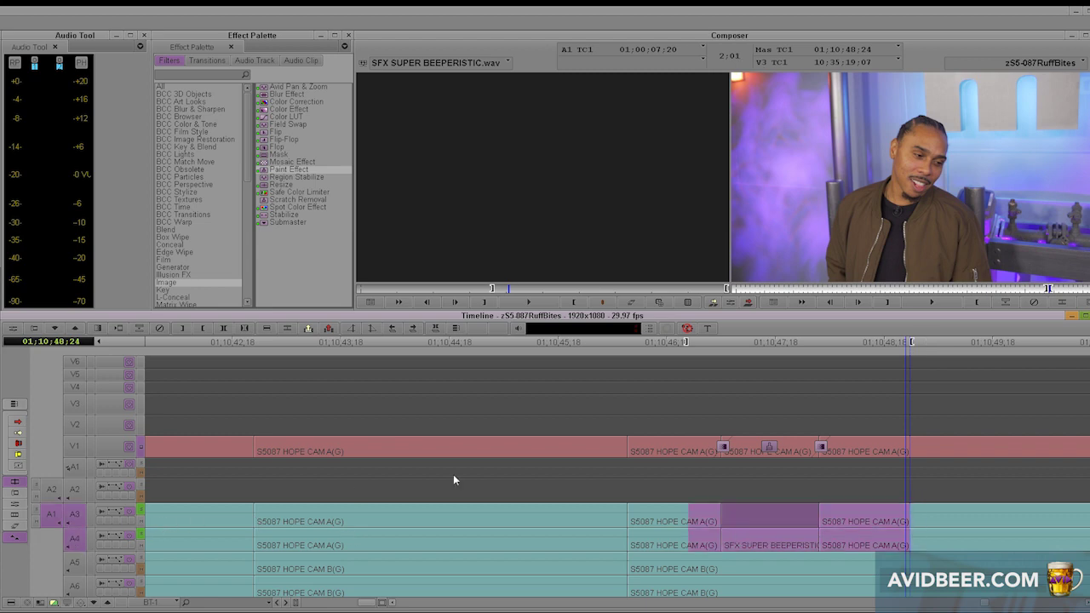
pyautogui.press('b')
# Step: Trim the blurred V1 segment back to its original cut
pyautogui.press('Left')
pyautogui.press('Left')
pyautogui.press('Left')
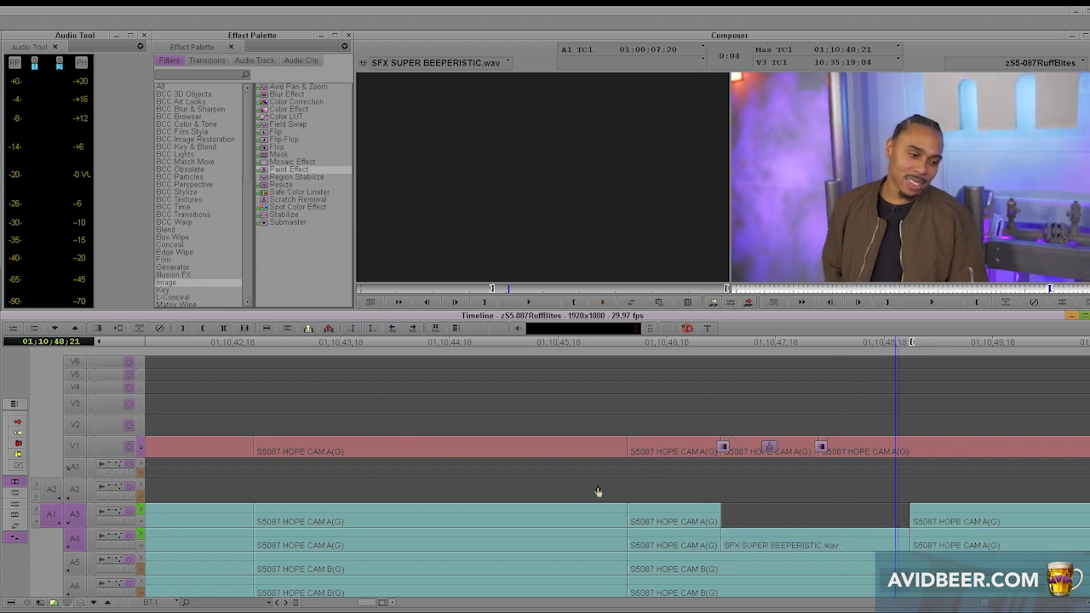
pyautogui.click(75, 449)
pyautogui.press('i')
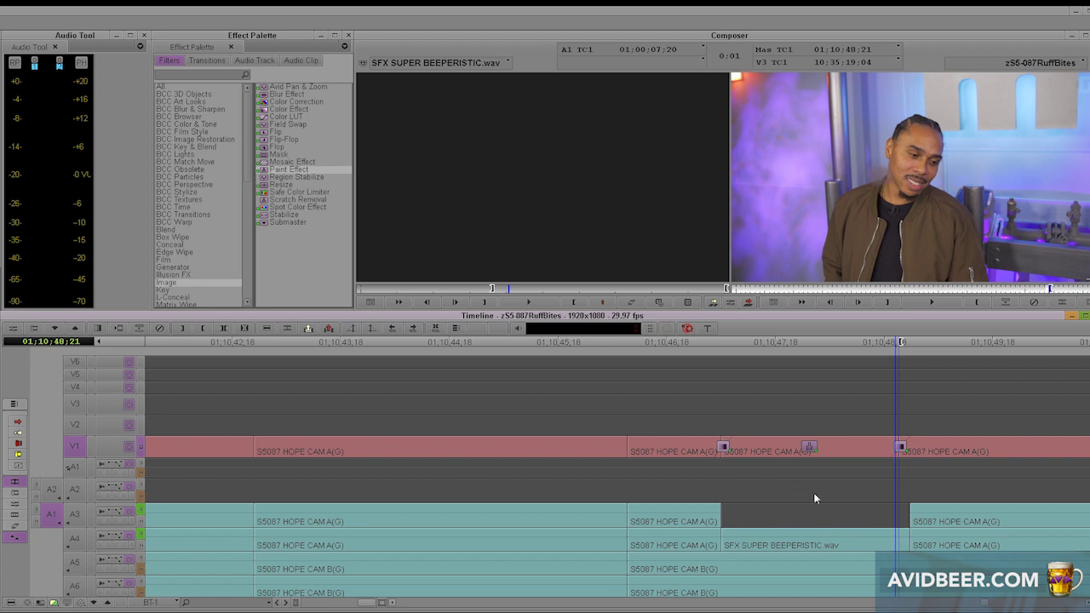
pyautogui.click(749, 480)
pyautogui.moveTo(748, 480)
pyautogui.mouseDown()
pyautogui.moveTo(886, 475)
pyautogui.moveTo(730, 511)
pyautogui.moveTo(889, 492)
pyautogui.mouseUp()
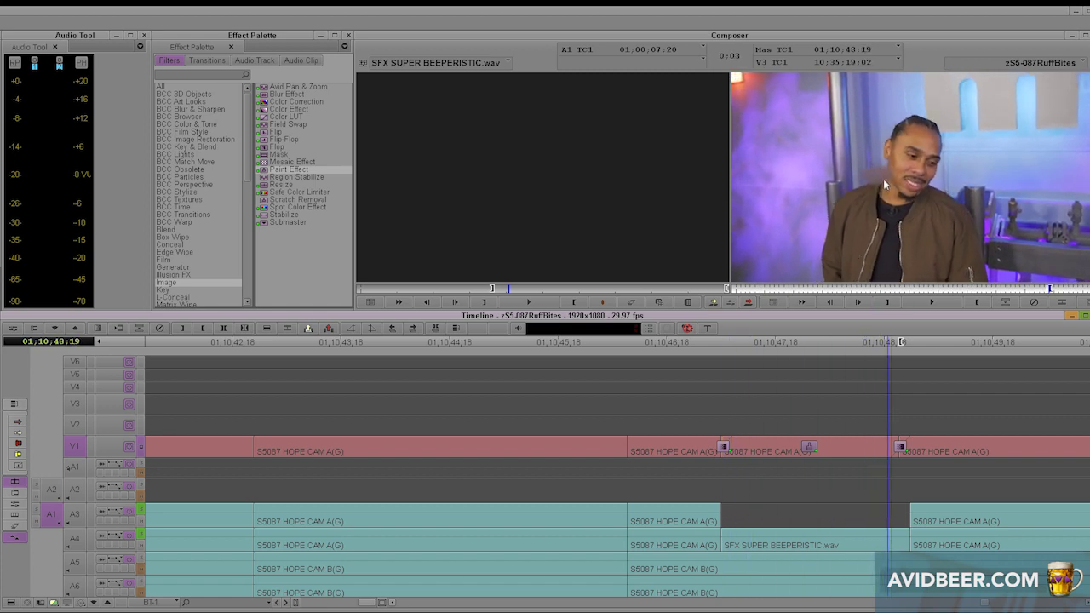
pyautogui.moveTo(900, 447); pyautogui.dragTo(820, 448)
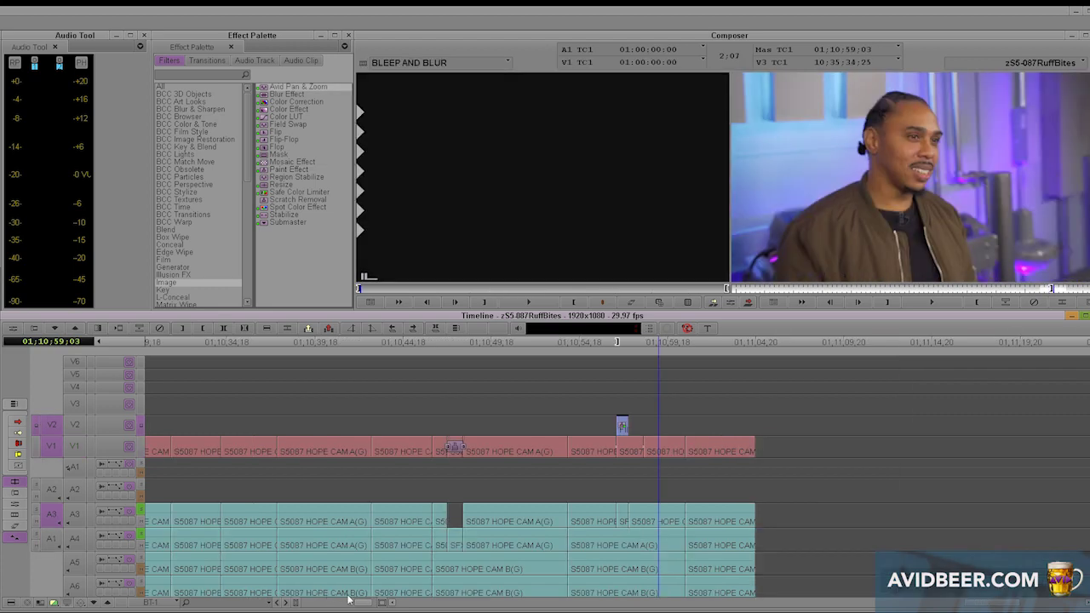
# Step: Preview, then delete, the BLUR face effect on the V1 clip at 01:10:39:23
pyautogui.moveTo(616, 472); pyautogui.dragTo(568, 474)
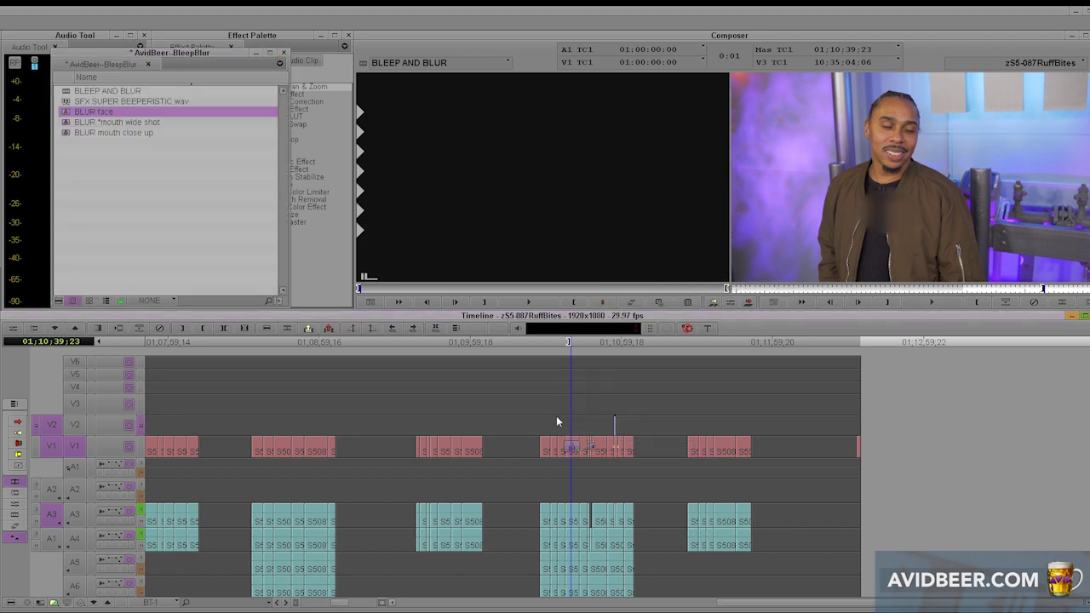
pyautogui.click(716, 303)
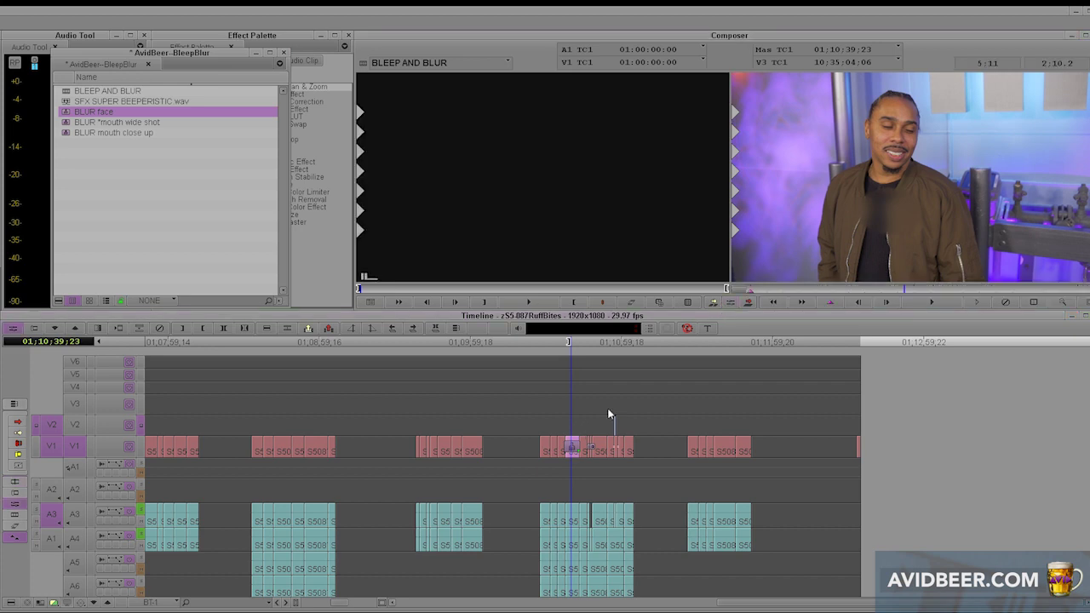
pyautogui.moveTo(896, 196)
pyautogui.mouseDown()
pyautogui.moveTo(908, 134)
pyautogui.moveTo(901, 180)
pyautogui.mouseUp()
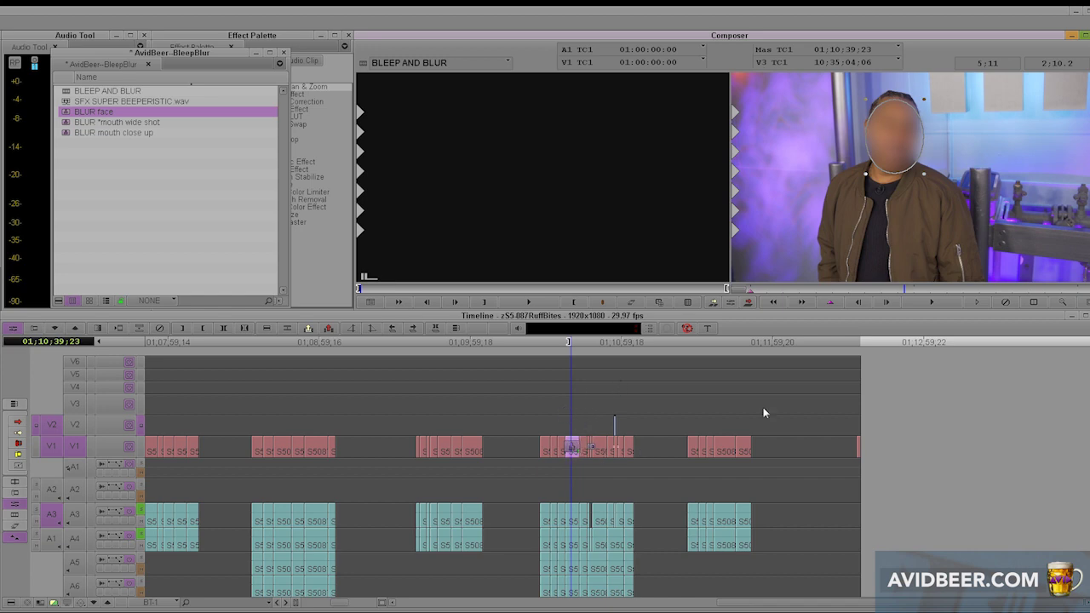
pyautogui.click(1008, 303)
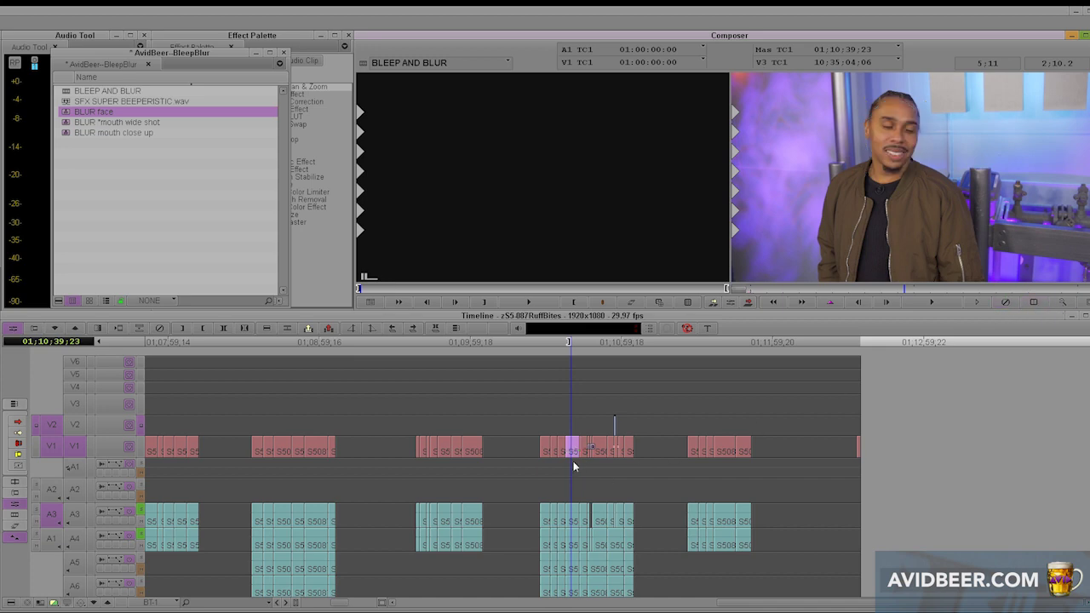
pyautogui.hotkey('ctrl', '8')
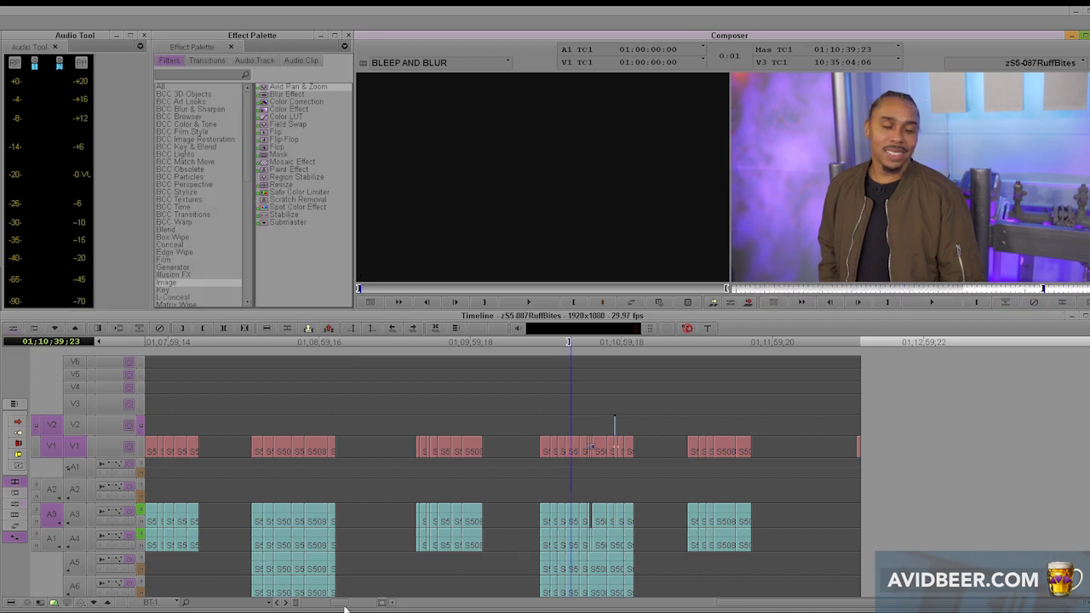
pyautogui.moveTo(345, 605); pyautogui.dragTo(368, 603)
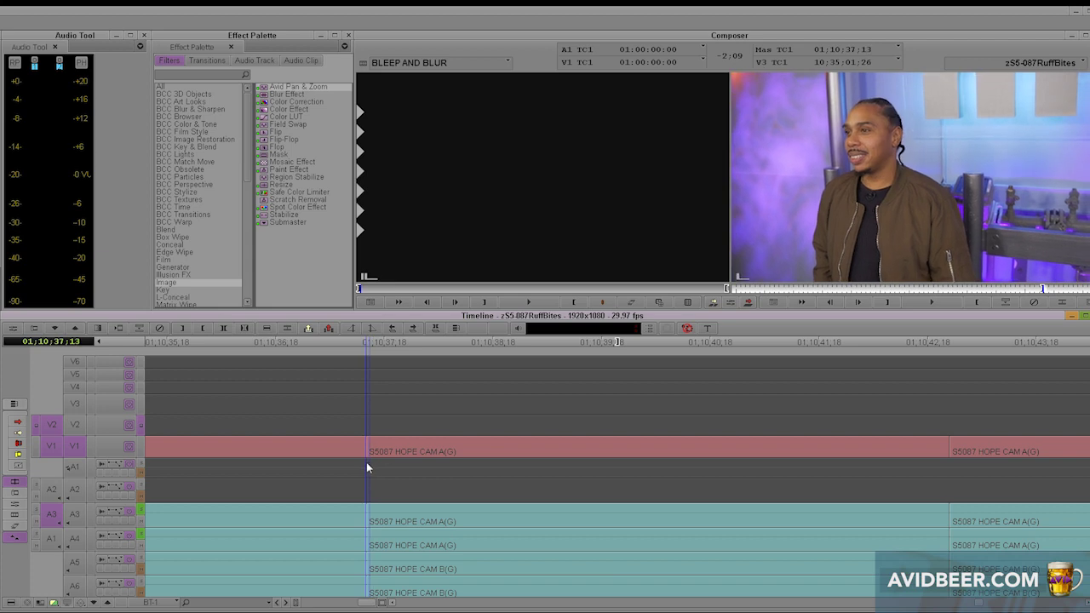
# Step: Mark 01:10:37:13 to the 01:10:42:24 cut and drop BLUR face onto V2 there
pyautogui.press('i')
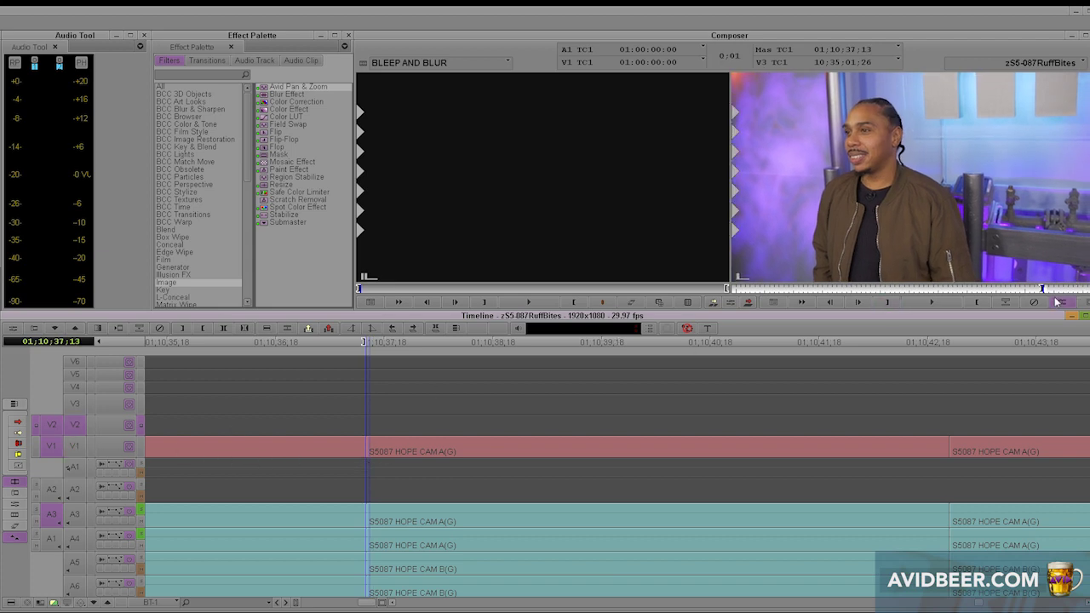
pyautogui.click(951, 451)
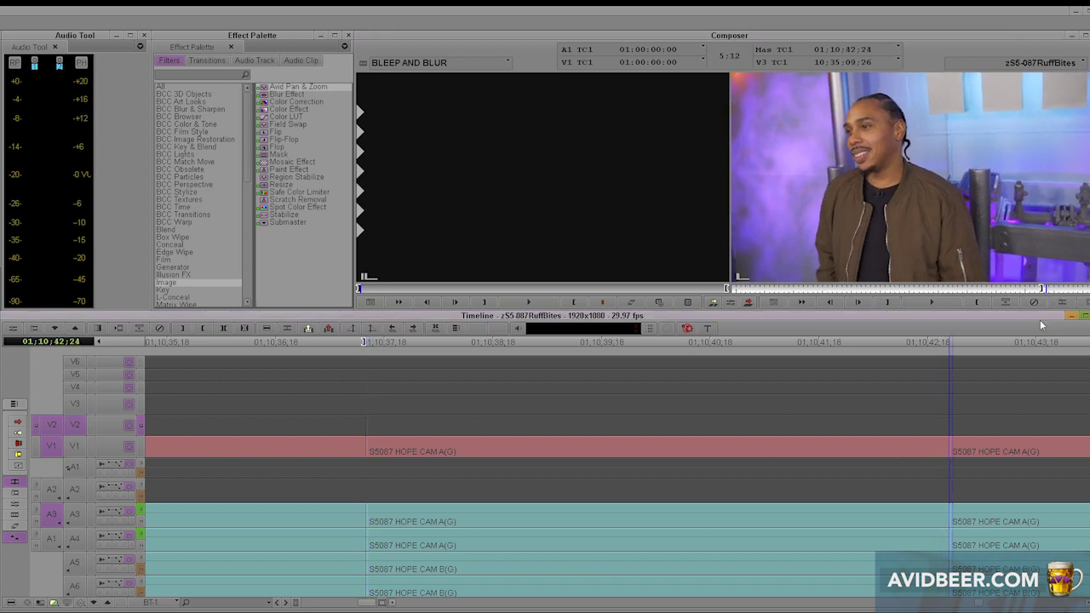
pyautogui.click(643, 473)
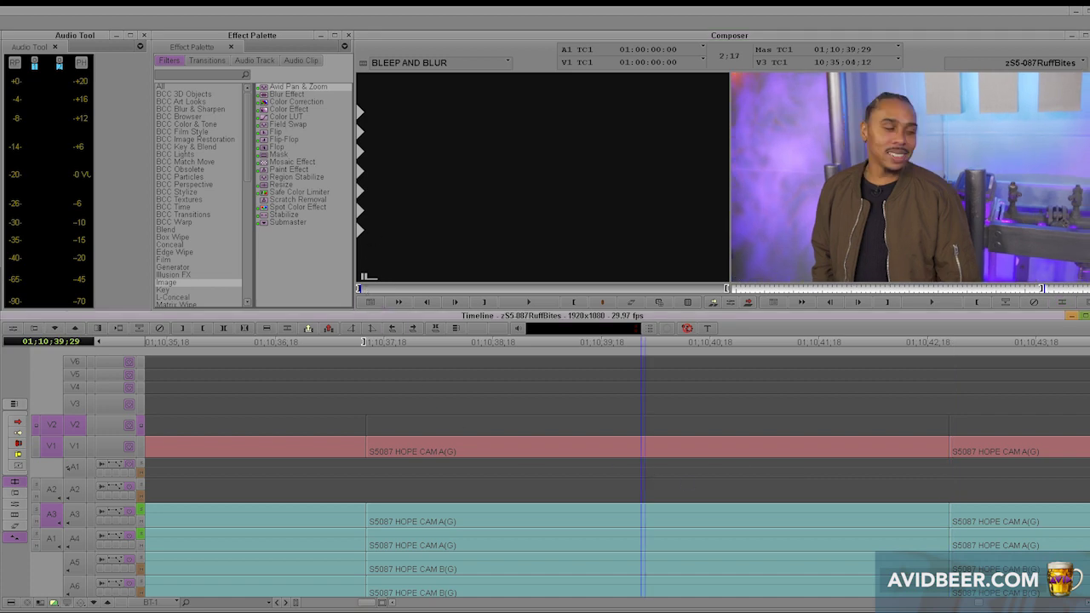
pyautogui.hotkey('ctrl', 'f')
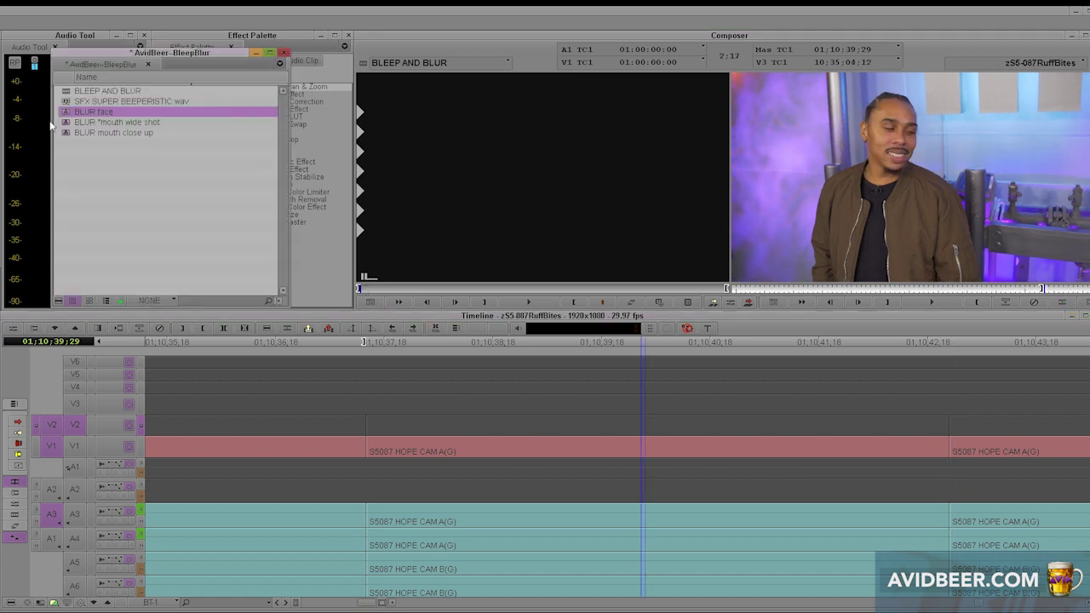
pyautogui.moveTo(65, 117); pyautogui.dragTo(563, 422)
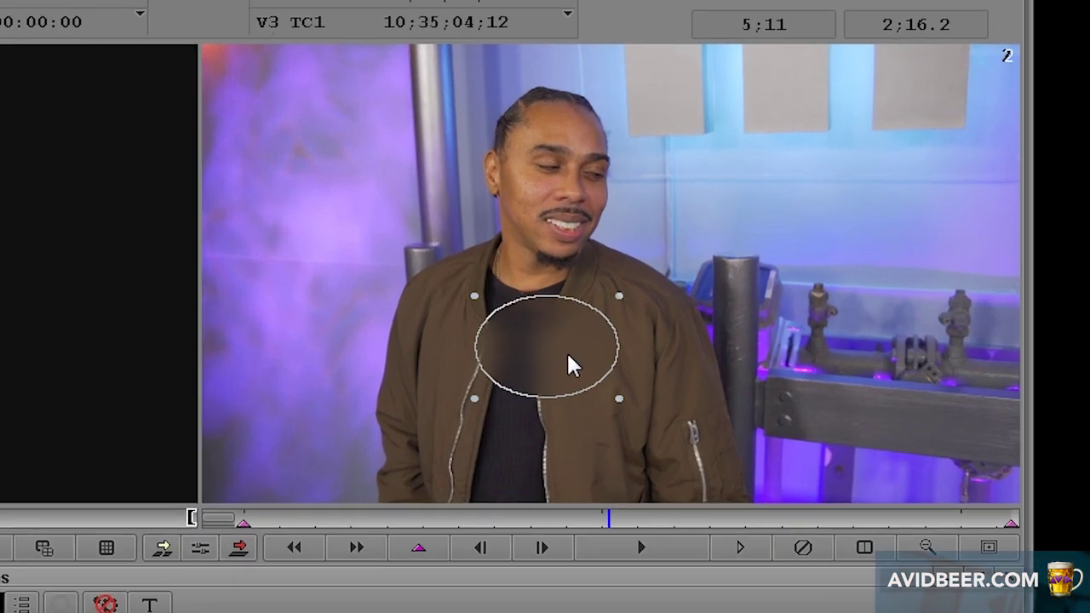
# Step: Fit the blur oval over the head, positioning it at the effect's first and last frames
pyautogui.moveTo(567, 356); pyautogui.dragTo(579, 143)
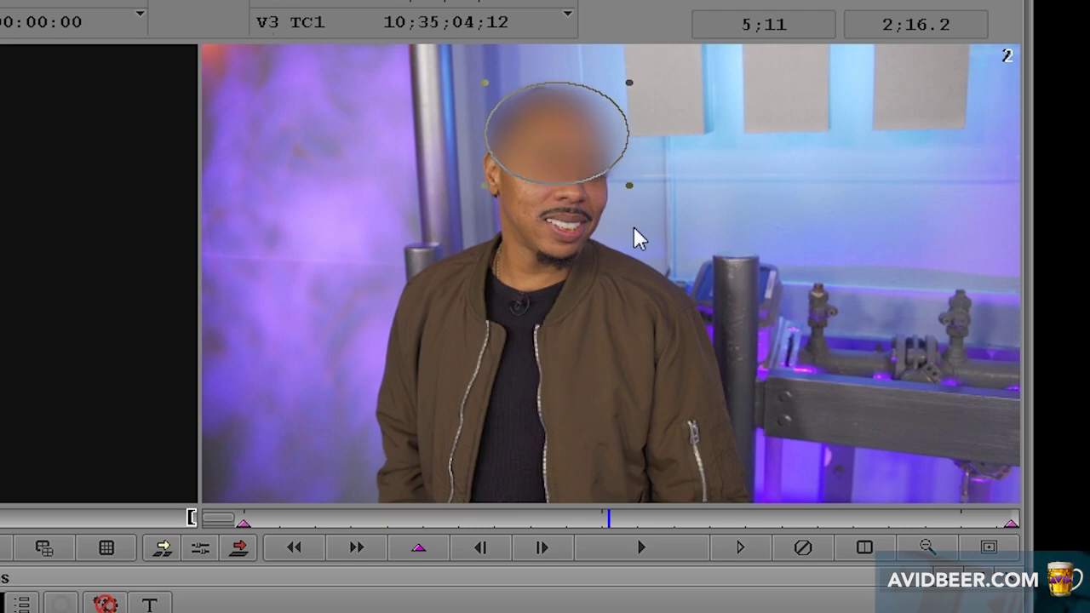
pyautogui.moveTo(629, 185); pyautogui.dragTo(627, 275)
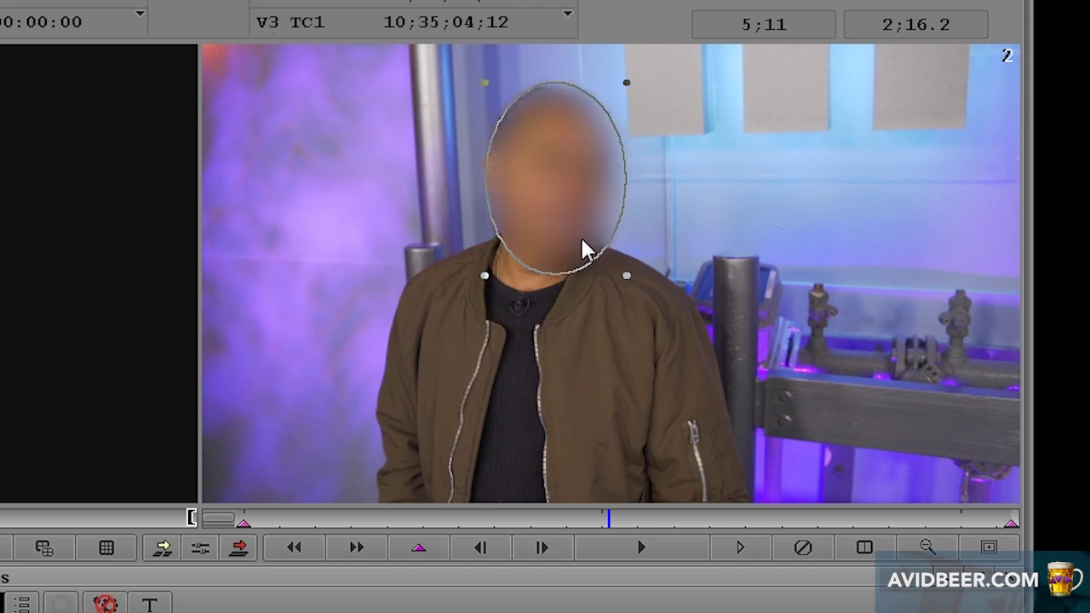
pyautogui.moveTo(485, 83); pyautogui.dragTo(489, 95)
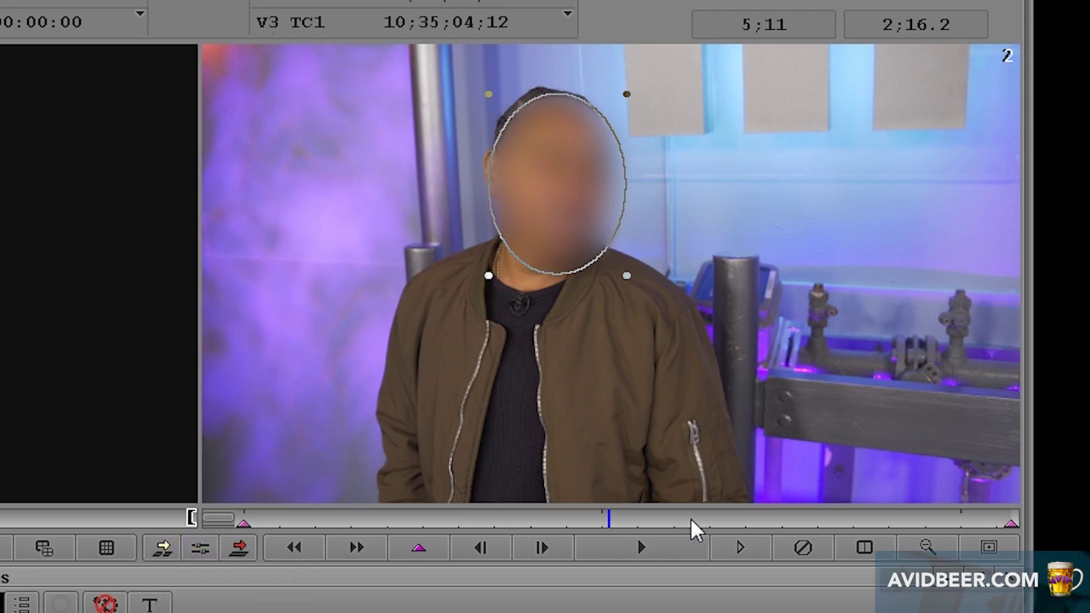
pyautogui.click(243, 520)
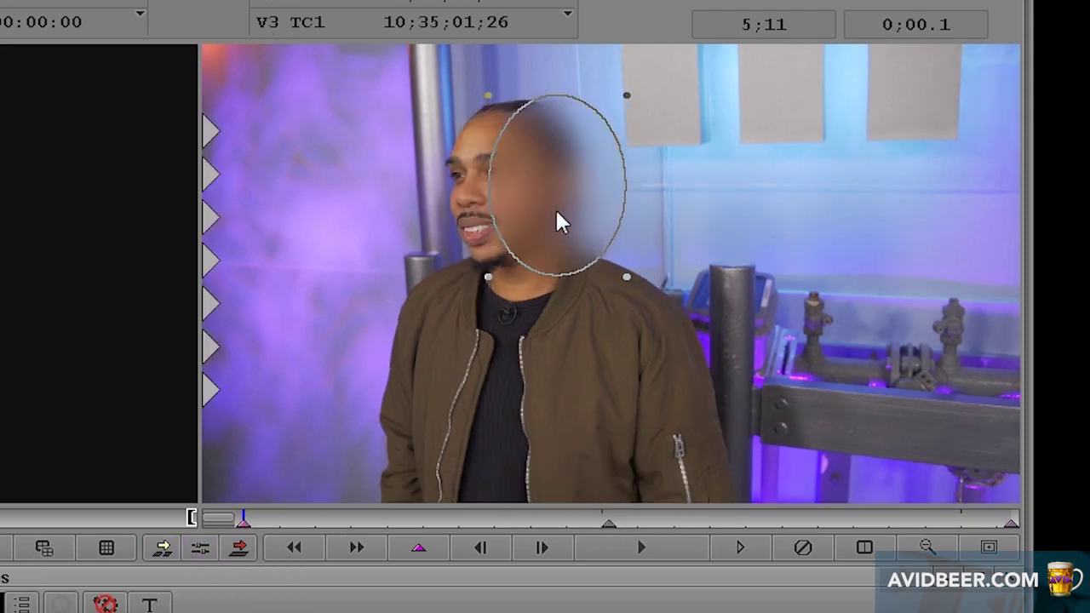
pyautogui.moveTo(555, 208); pyautogui.dragTo(500, 211)
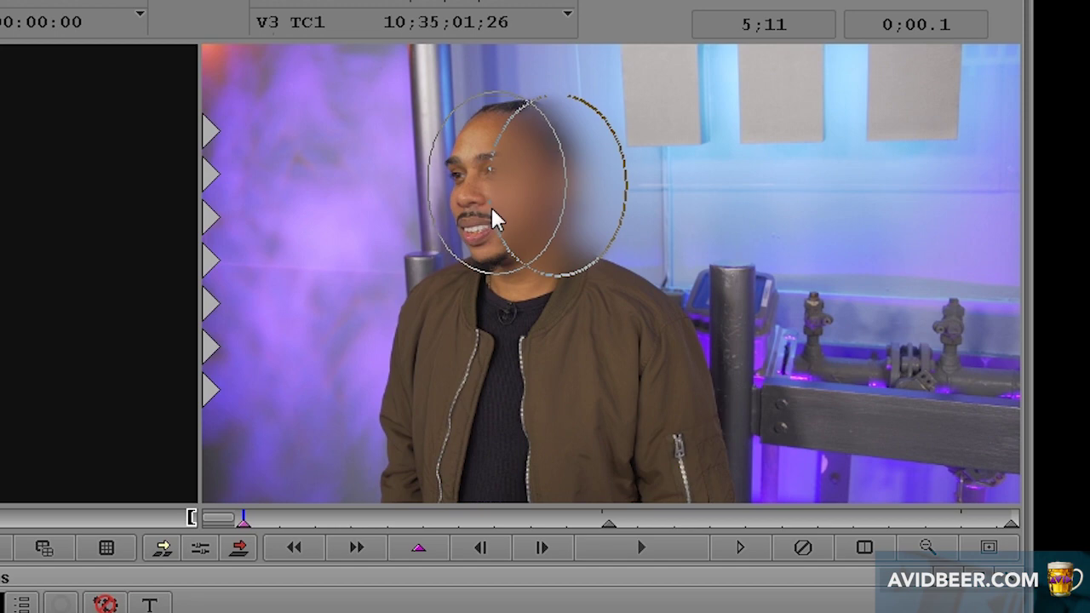
pyautogui.click(1010, 519)
pyautogui.moveTo(577, 213); pyautogui.dragTo(542, 213)
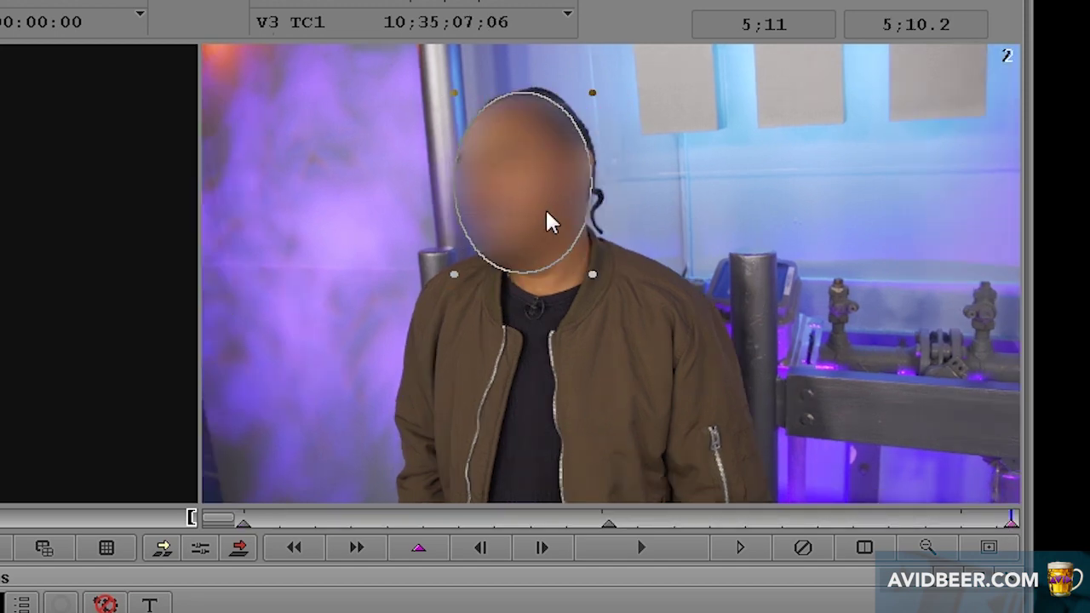
pyautogui.click(241, 519)
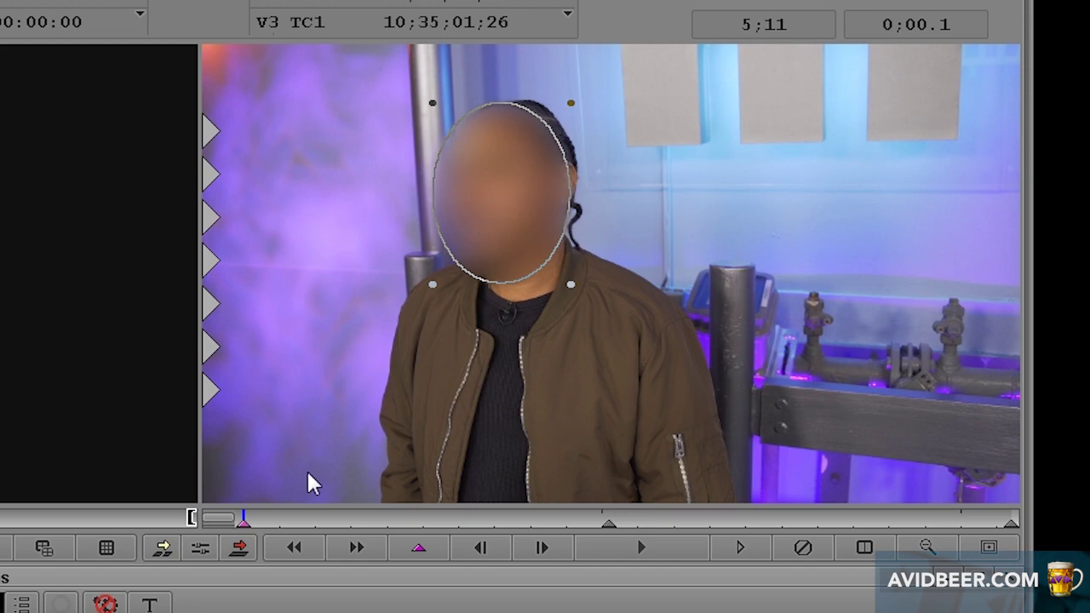
# Step: Keyframe the oval onto the face every three frames through the early part of the shot
pyautogui.press('Right')
pyautogui.press('Right')
pyautogui.press('Right')
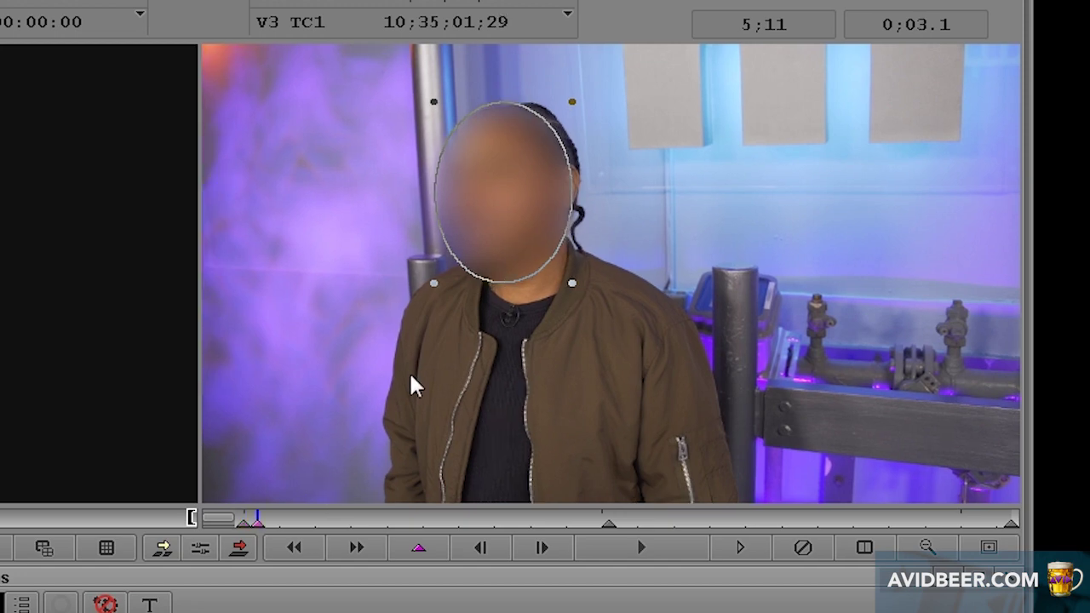
pyautogui.press('Right')
pyautogui.press('Right')
pyautogui.press('Right')
pyautogui.moveTo(511, 238); pyautogui.dragTo(508, 207)
pyautogui.press('Right')
pyautogui.press('Right')
pyautogui.press('Right')
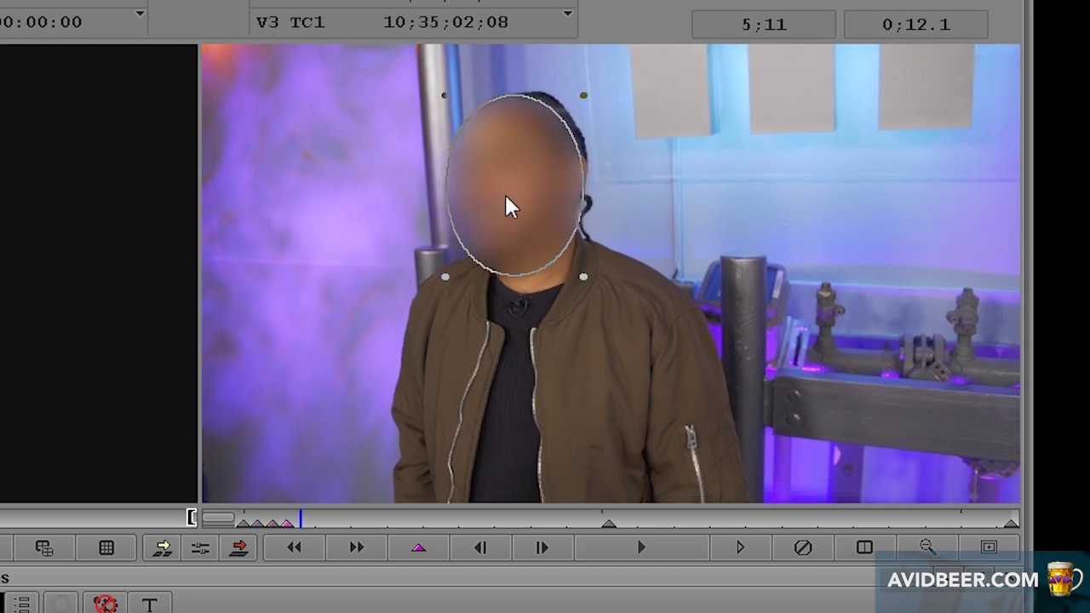
pyautogui.moveTo(506, 197); pyautogui.dragTo(521, 180)
pyautogui.press('Right')
pyautogui.press('Right')
pyautogui.press('Right')
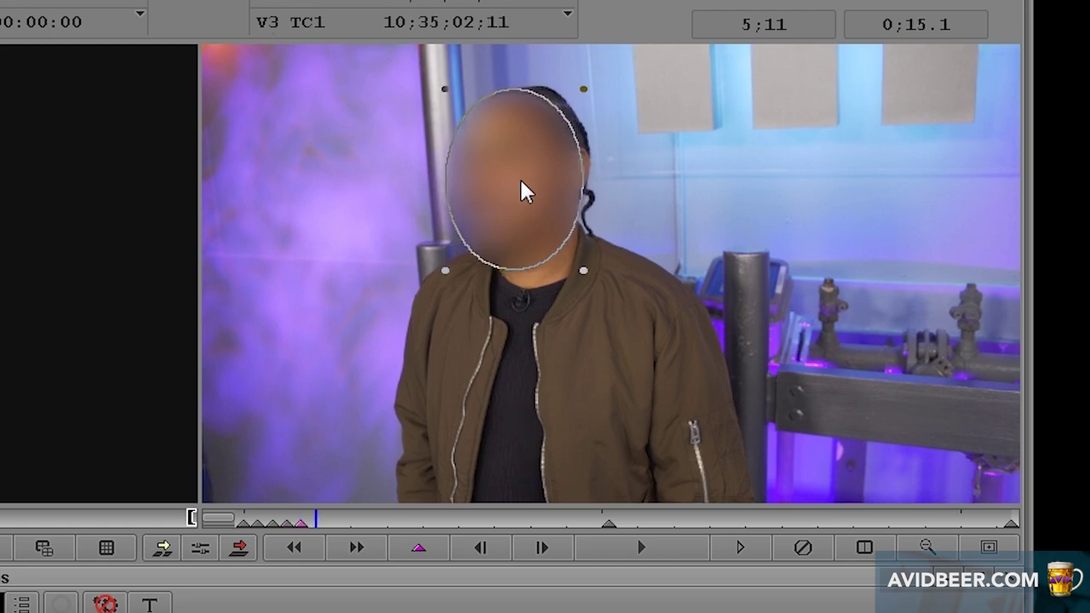
pyautogui.moveTo(520, 179); pyautogui.dragTo(524, 171)
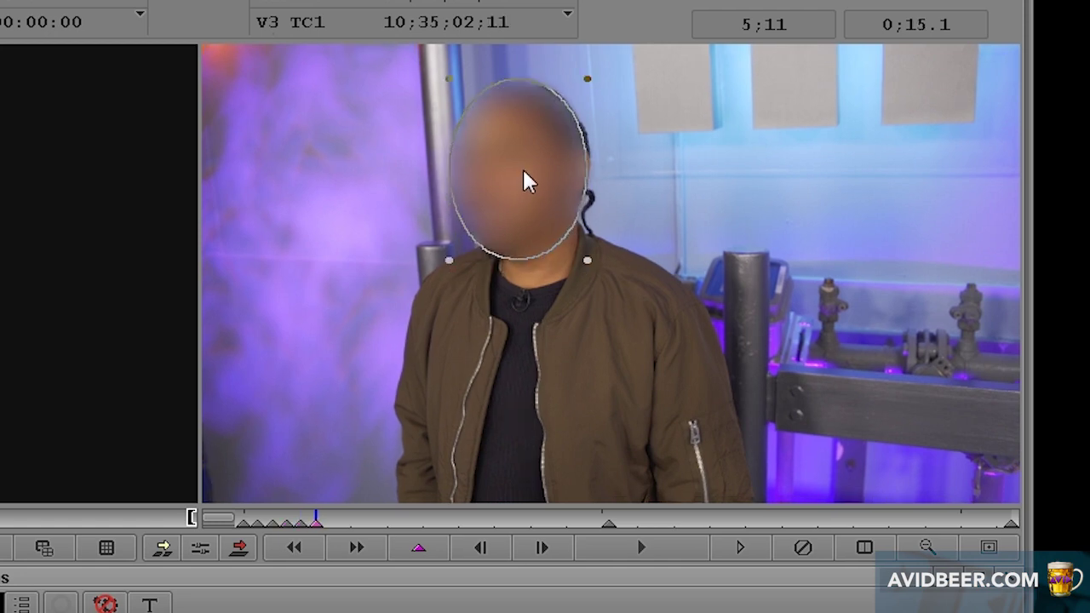
pyautogui.press('Right')
pyautogui.press('Right')
pyautogui.press('Right')
pyautogui.moveTo(513, 178); pyautogui.dragTo(530, 187)
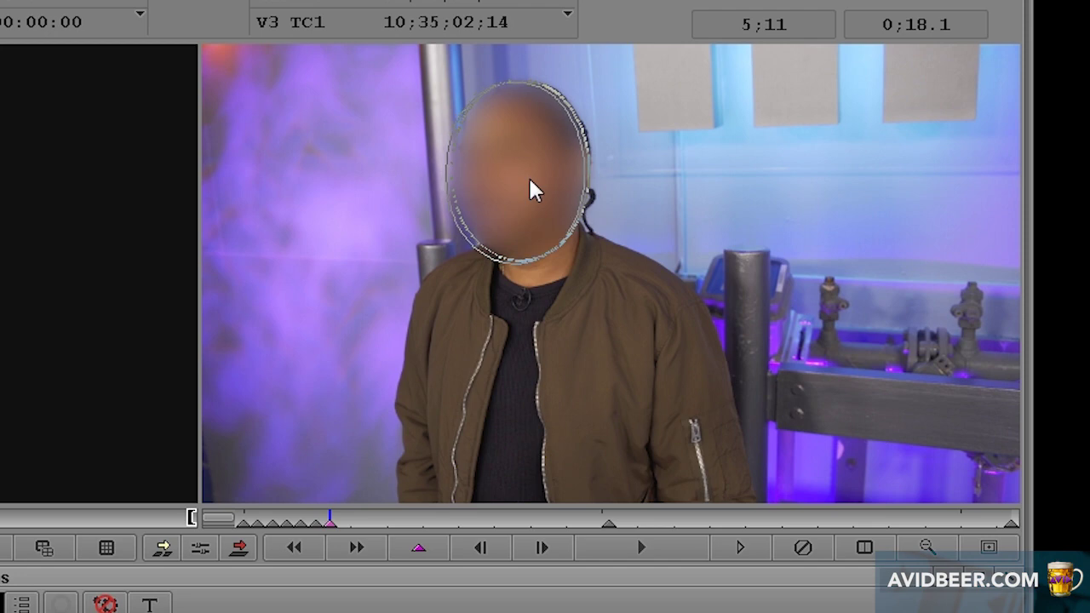
pyautogui.press('Right')
pyautogui.press('Right')
pyautogui.press('Right')
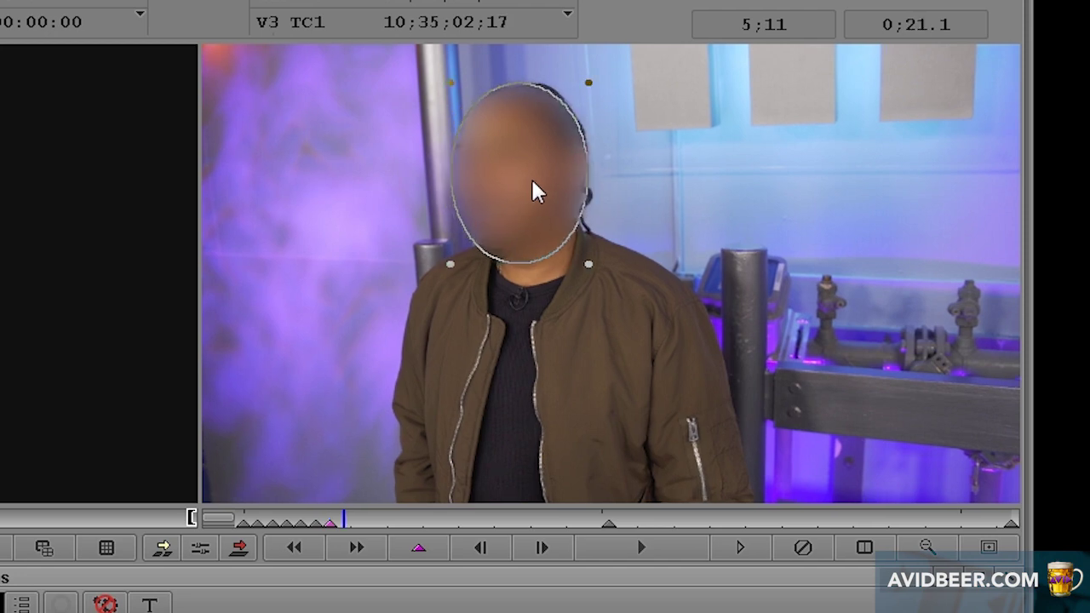
pyautogui.moveTo(531, 180); pyautogui.dragTo(524, 180)
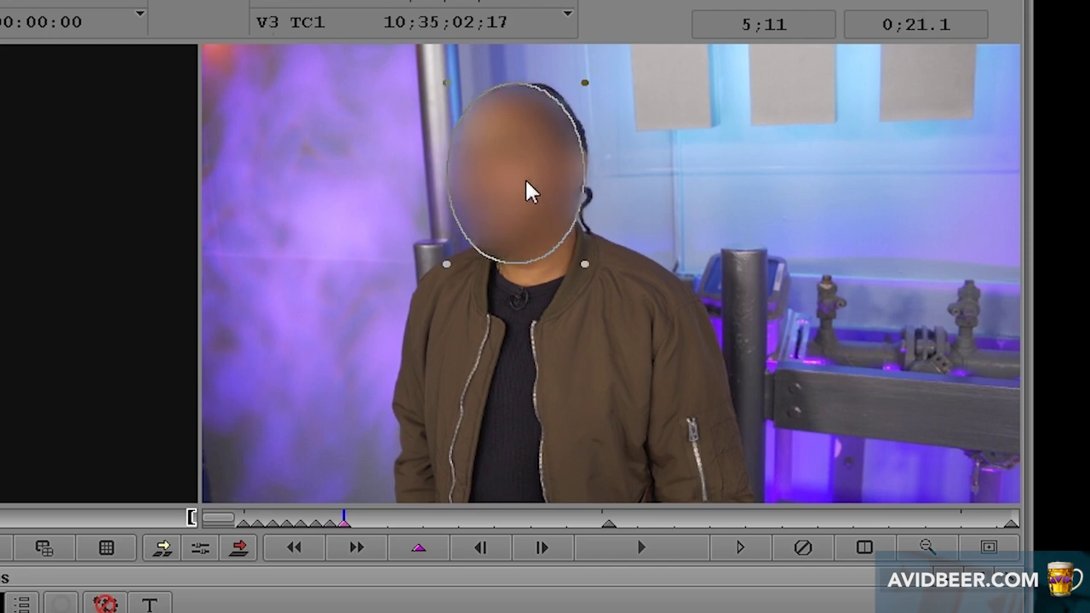
# Step: Continue keyframing the oval every three frames, then narrow it to fit the face
pyautogui.press('Right')
pyautogui.press('Right')
pyautogui.press('Right')
pyautogui.moveTo(524, 177); pyautogui.dragTo(509, 173)
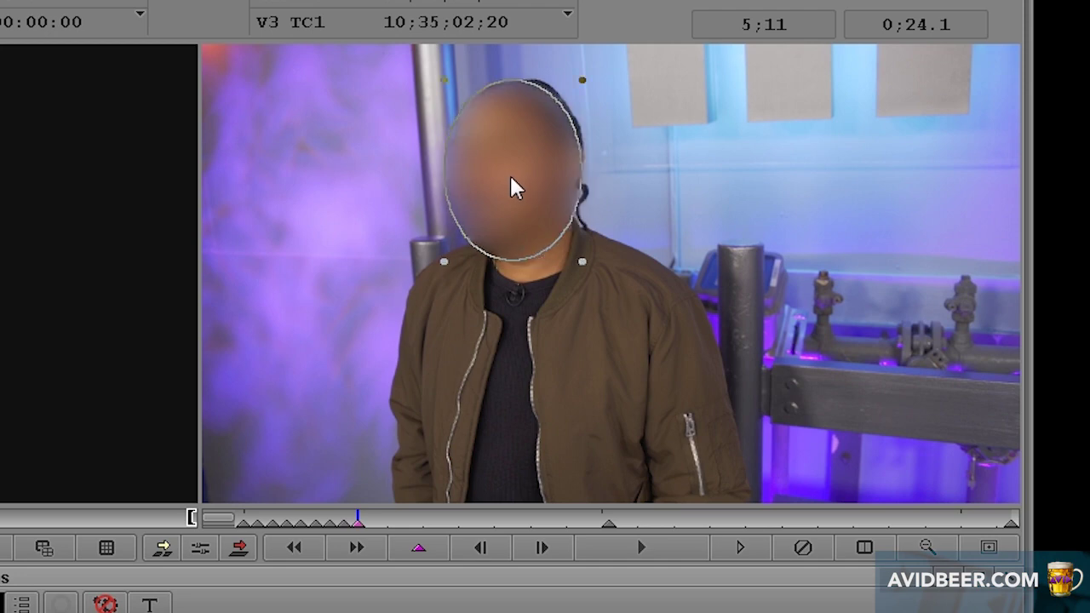
pyautogui.press('Right')
pyautogui.press('Right')
pyautogui.press('Right')
pyautogui.moveTo(510, 175); pyautogui.dragTo(501, 175)
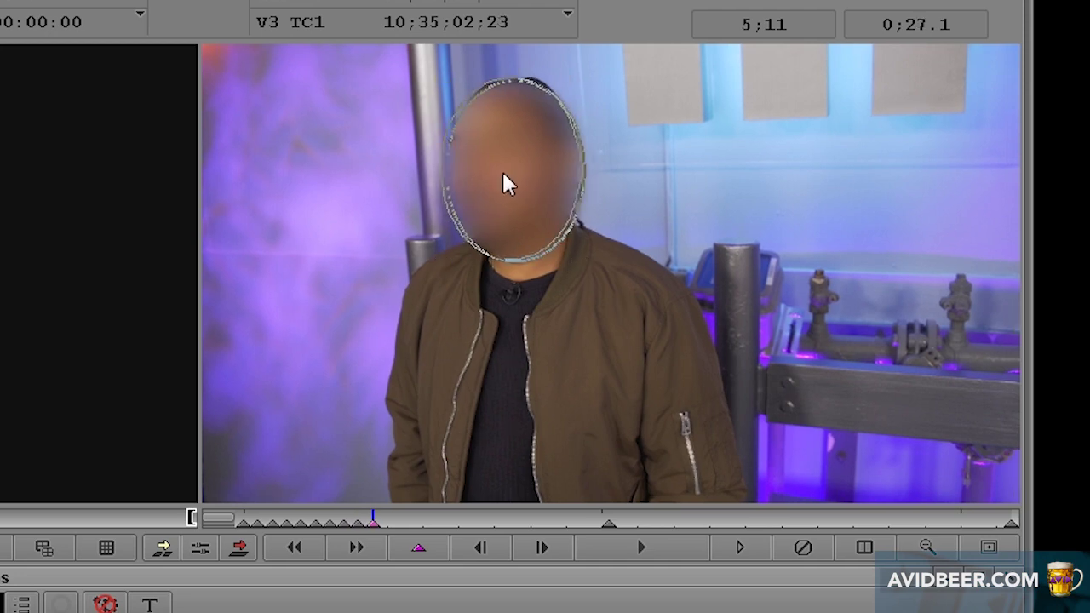
pyautogui.press('Right')
pyautogui.press('Right')
pyautogui.press('Right')
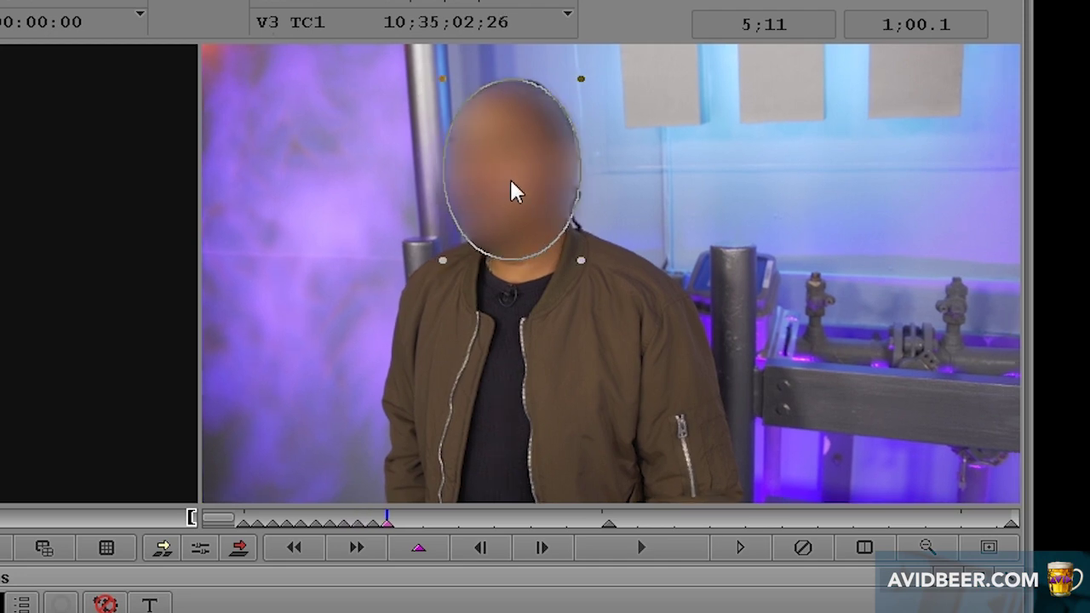
pyautogui.moveTo(509, 178); pyautogui.dragTo(504, 178)
pyautogui.press('Right')
pyautogui.press('Right')
pyautogui.press('Right')
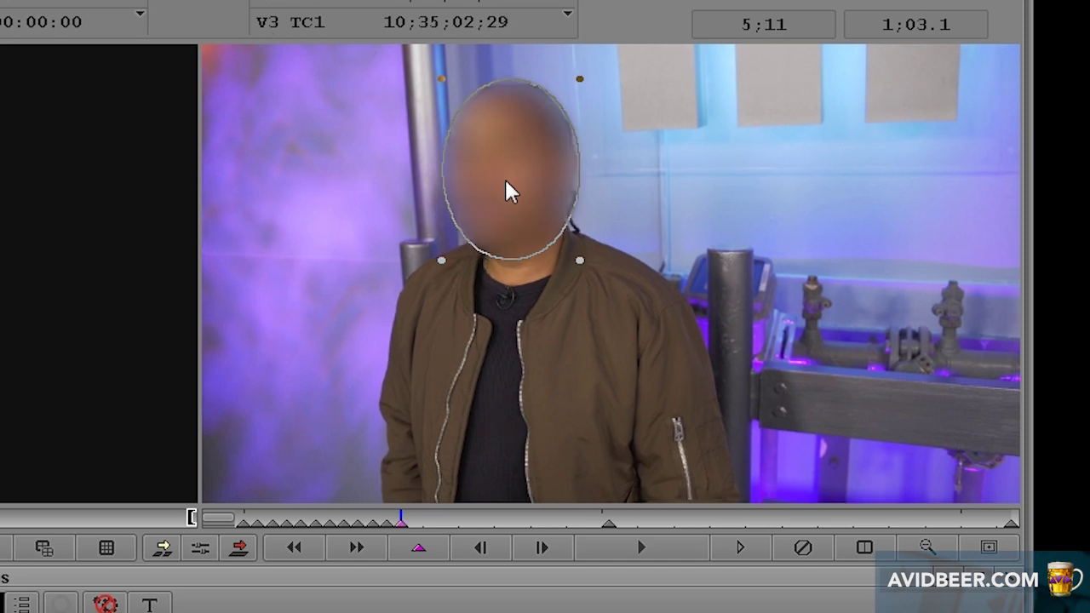
pyautogui.press('Right')
pyautogui.press('Right')
pyautogui.press('Right')
pyautogui.moveTo(505, 181); pyautogui.dragTo(493, 181)
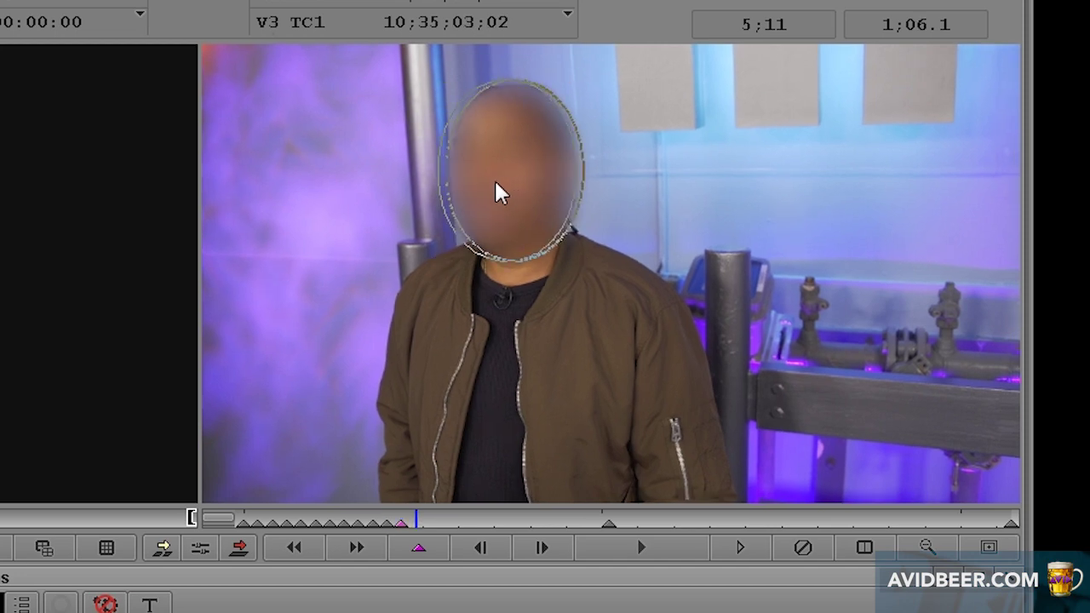
pyautogui.press('Right')
pyautogui.press('Right')
pyautogui.press('Right')
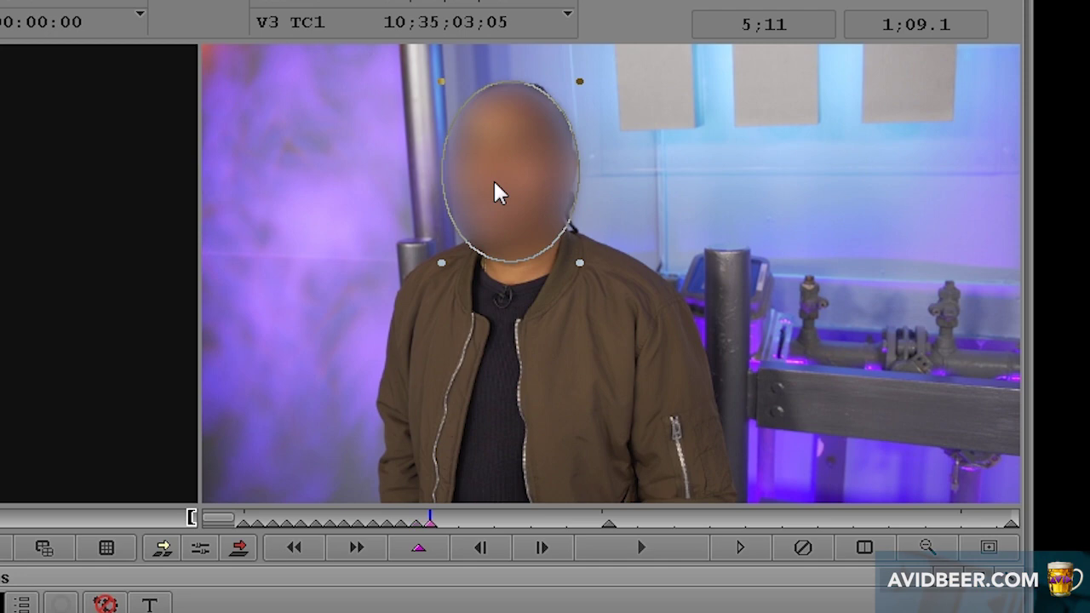
pyautogui.moveTo(580, 82); pyautogui.dragTo(556, 96)
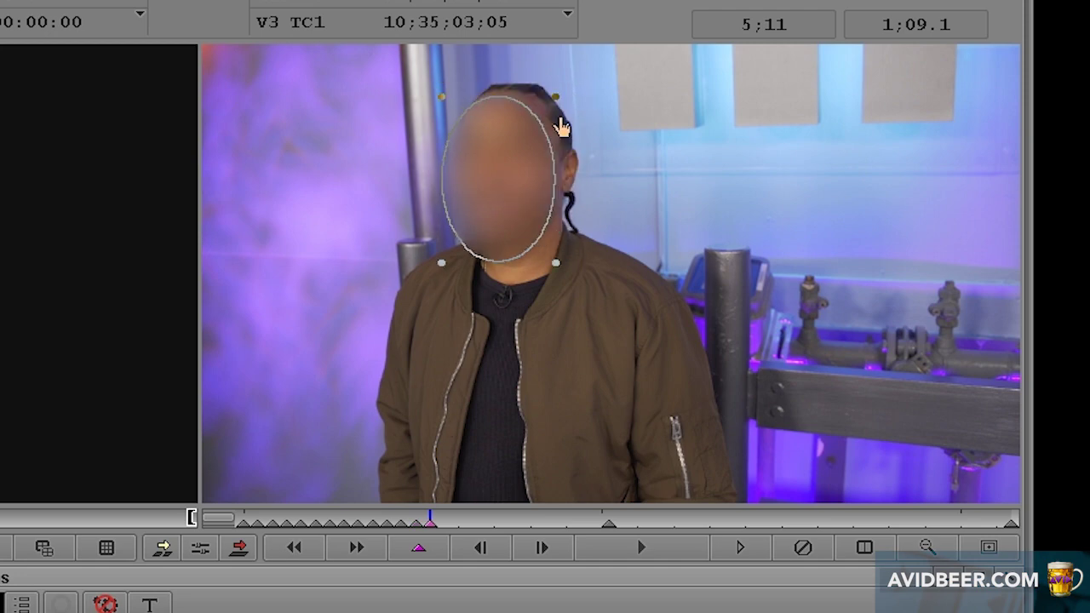
# Step: Resize the oval's corner handles around the face, deselecting and reselecting to check the blur
pyautogui.moveTo(444, 105); pyautogui.dragTo(463, 114)
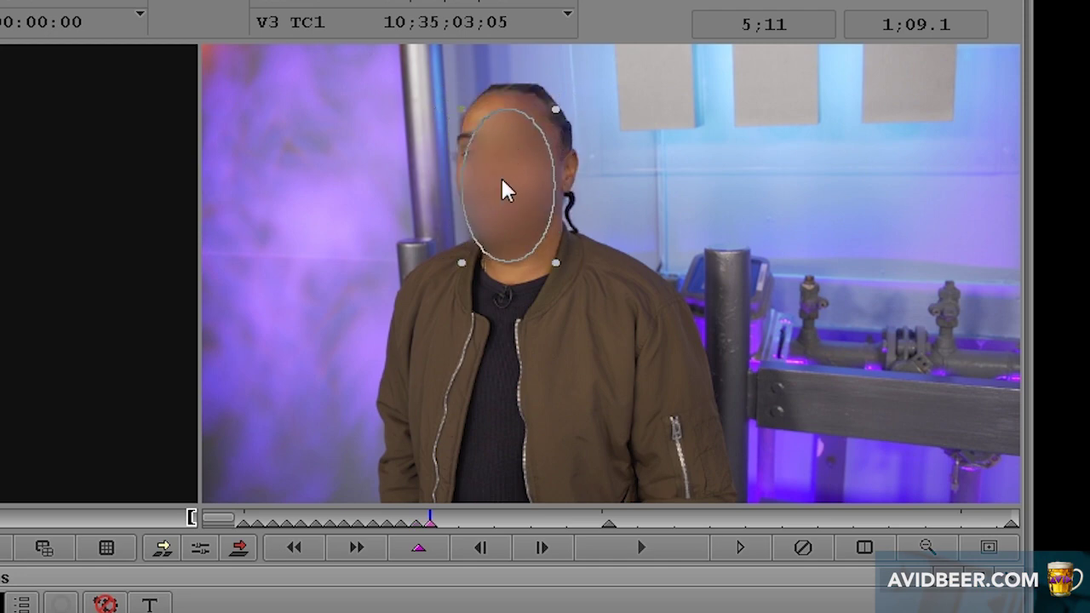
pyautogui.moveTo(559, 251); pyautogui.dragTo(562, 255)
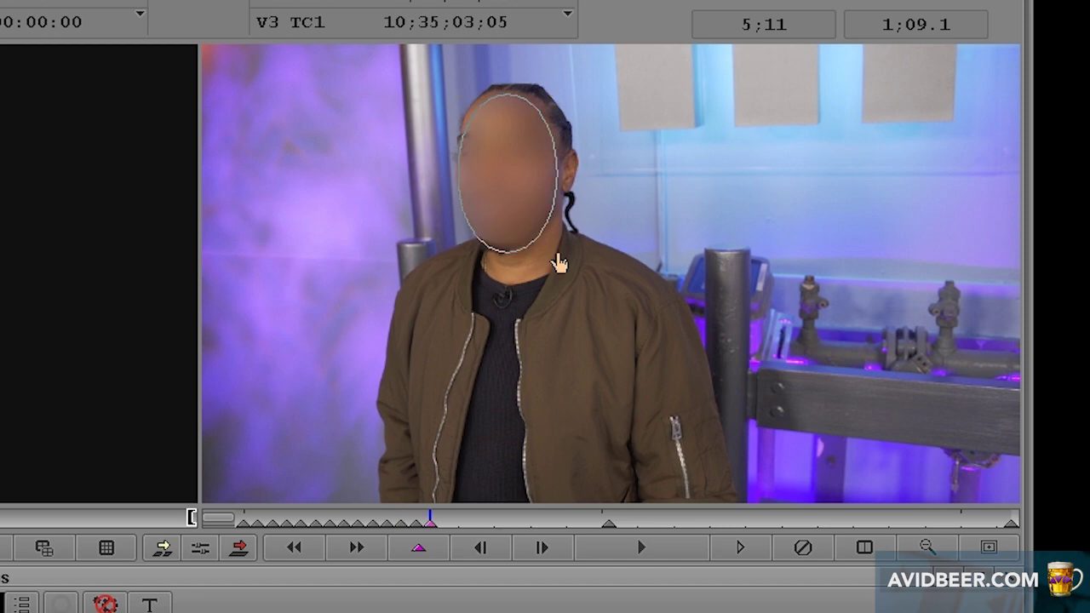
pyautogui.click(511, 194)
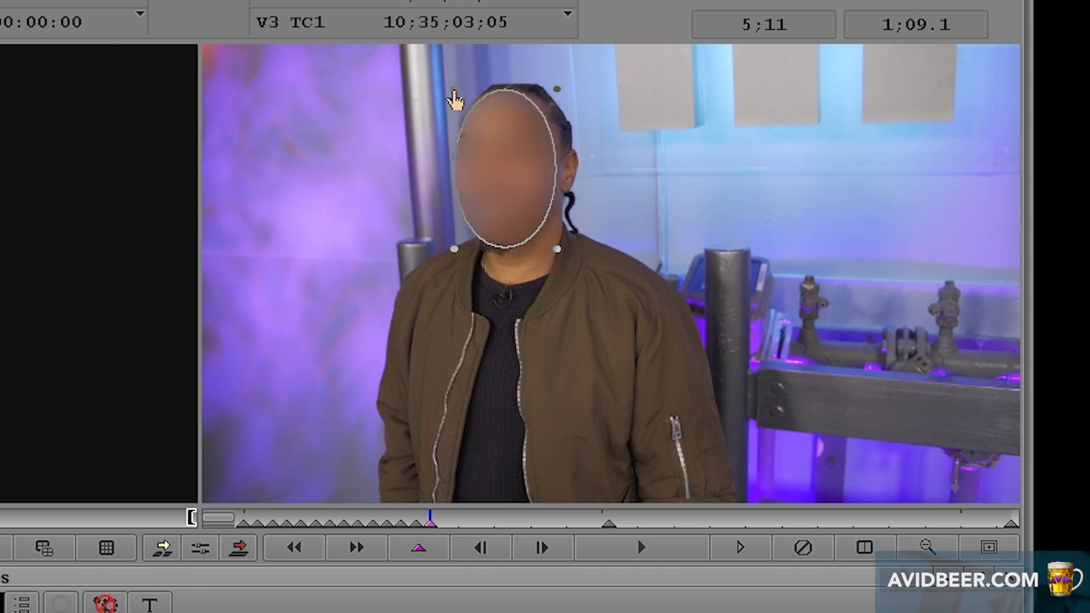
pyautogui.moveTo(452, 97); pyautogui.dragTo(448, 96)
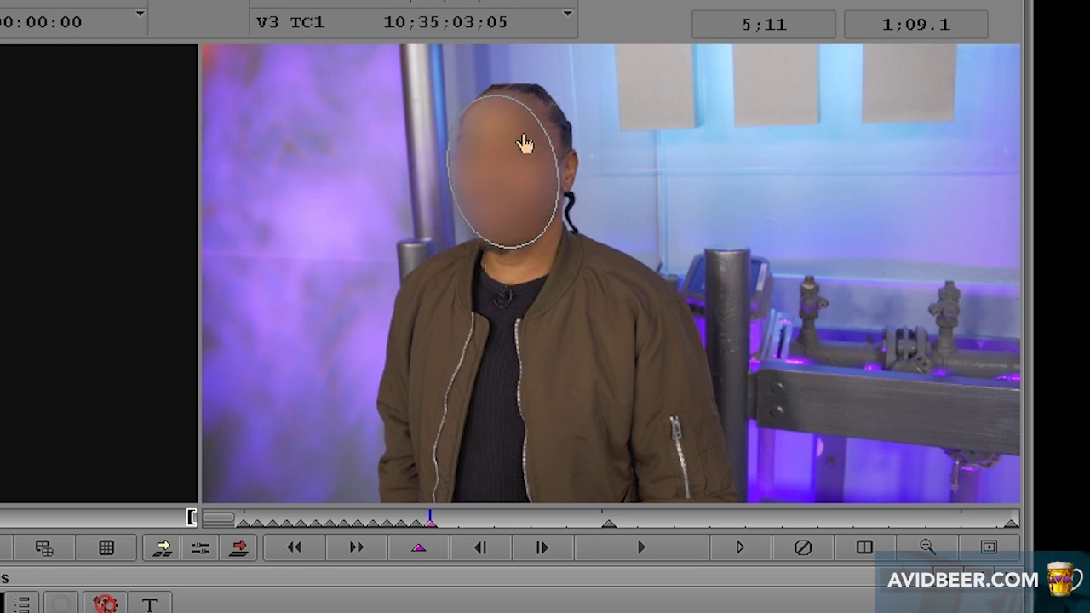
pyautogui.click(546, 151)
pyautogui.click(555, 155)
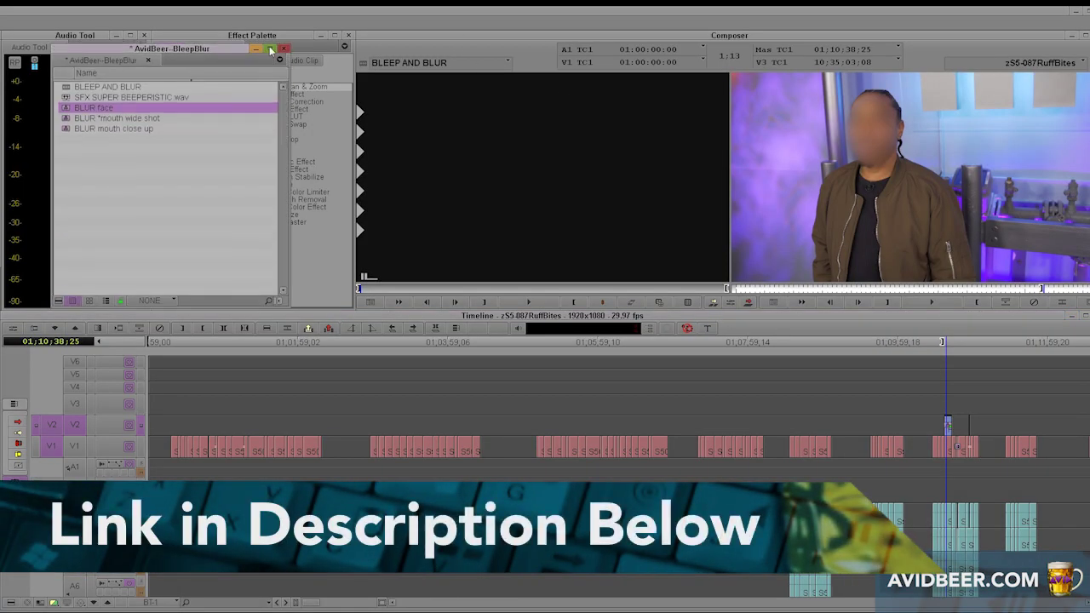
# Step: Pick the BLUR mouth close up preset and zoom in on the wide shot near 01;10;34;20
pyautogui.moveTo(239, 54); pyautogui.dragTo(544, 117)
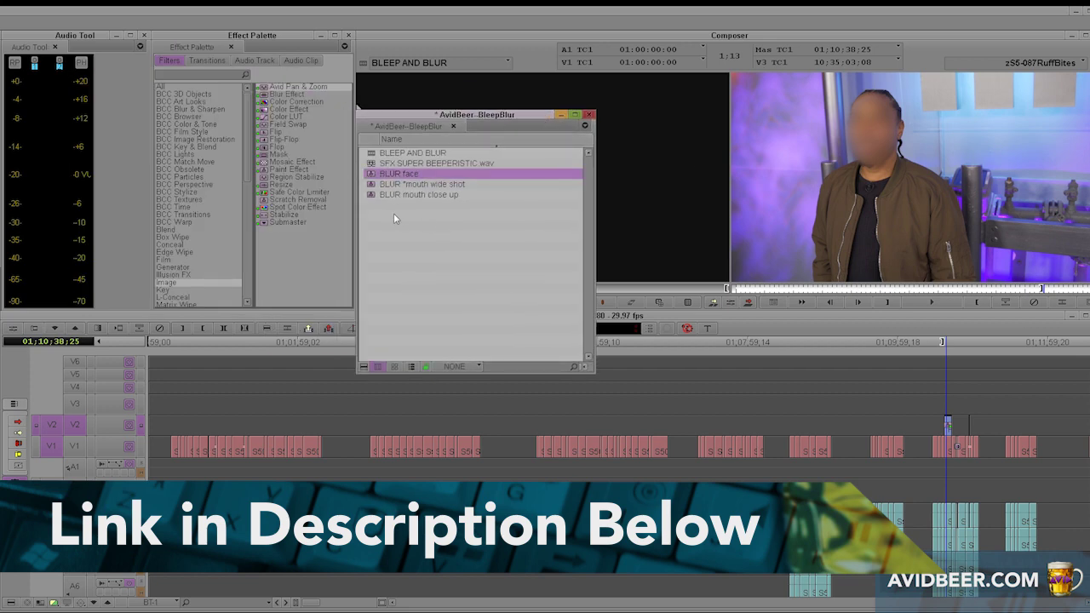
pyautogui.click(371, 195)
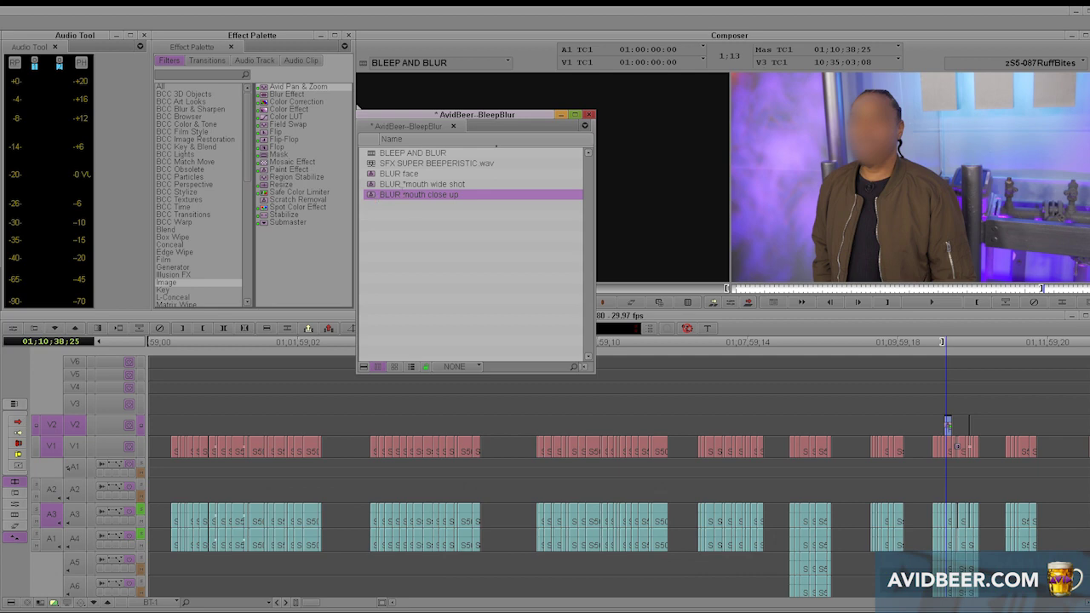
pyautogui.click(937, 315)
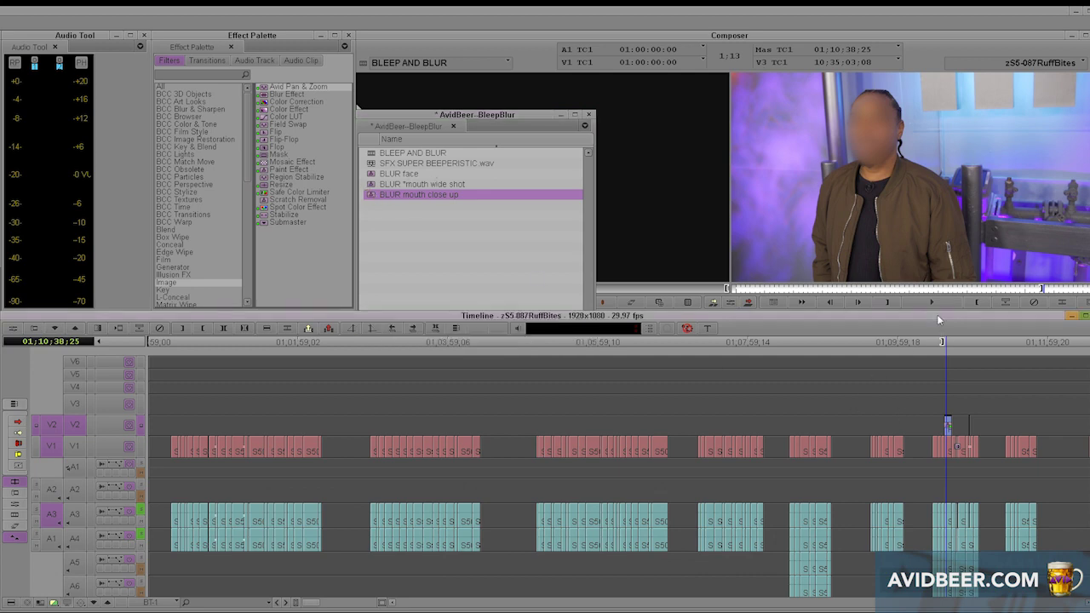
pyautogui.click(943, 476)
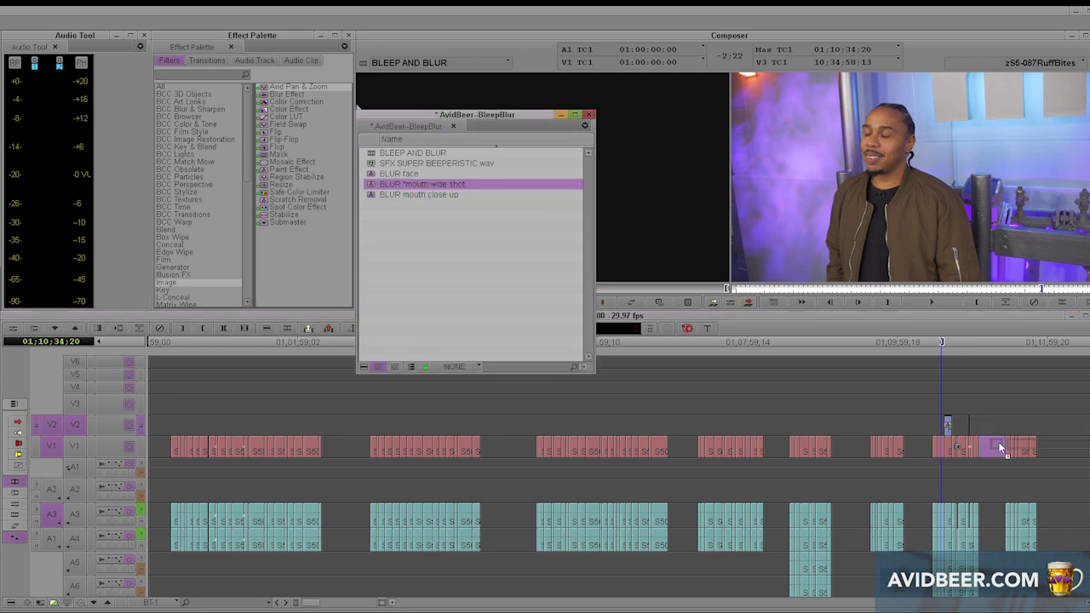
pyautogui.moveTo(312, 602); pyautogui.dragTo(385, 602)
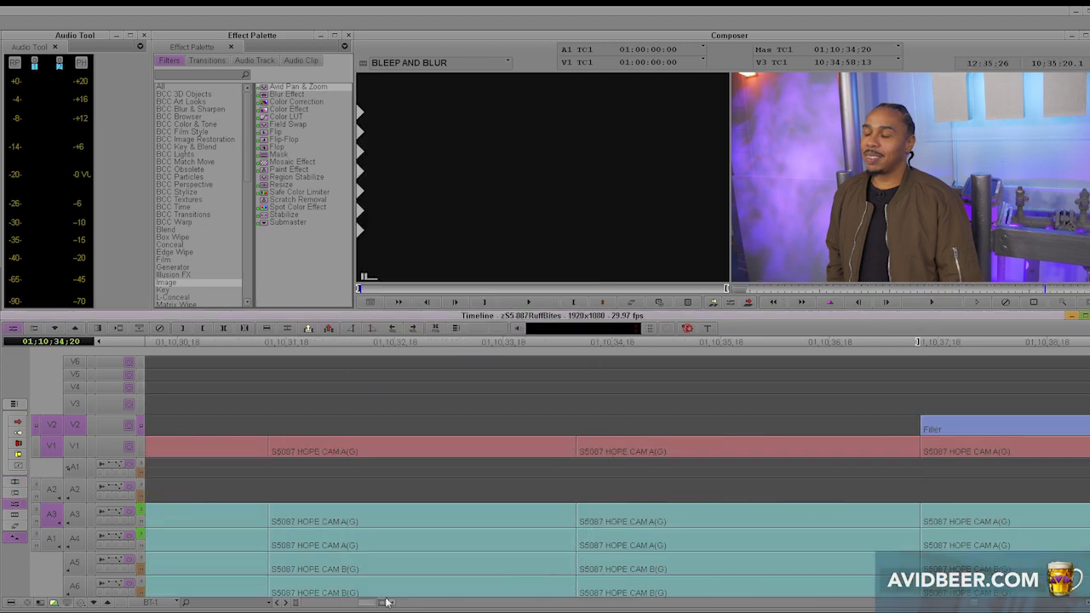
# Step: Select the wide-shot V1 clip and load the SFX SUPER BEEPERISTIC.wav beep as source
pyautogui.click(414, 446)
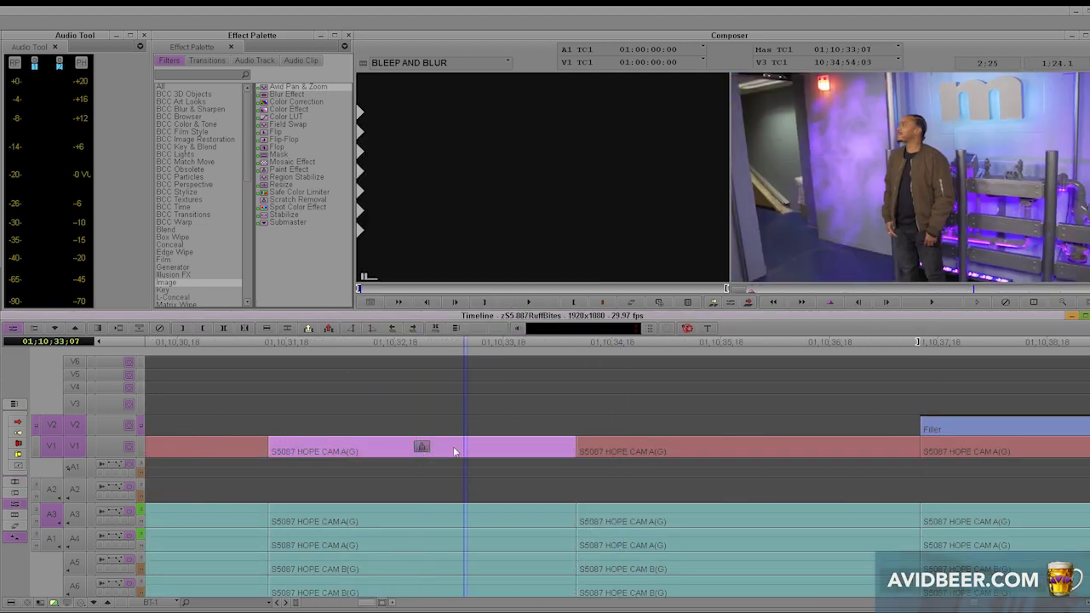
pyautogui.click(952, 136)
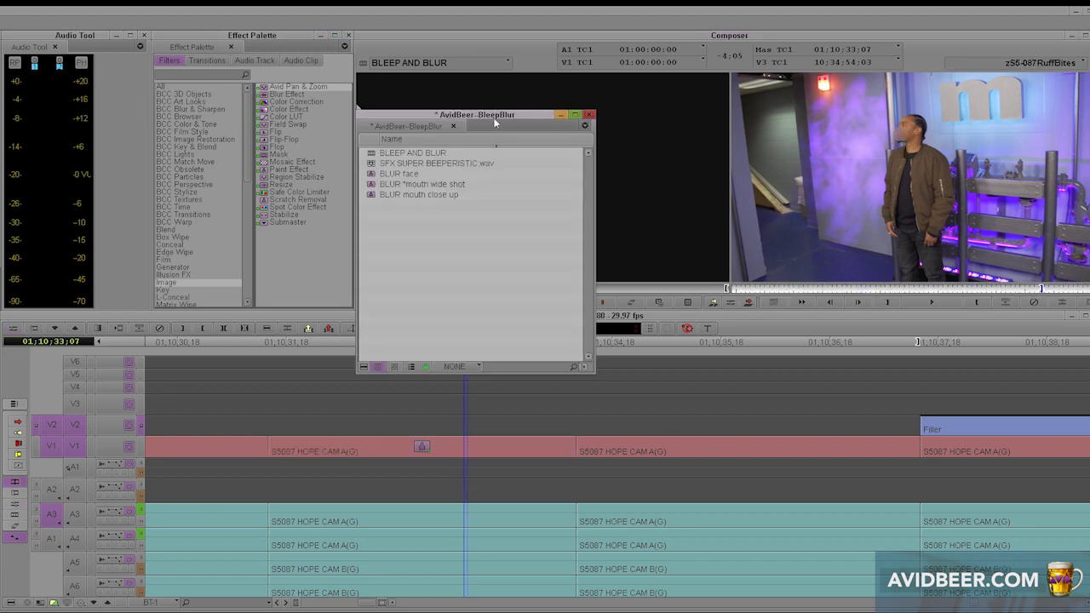
pyautogui.doubleClick(371, 169)
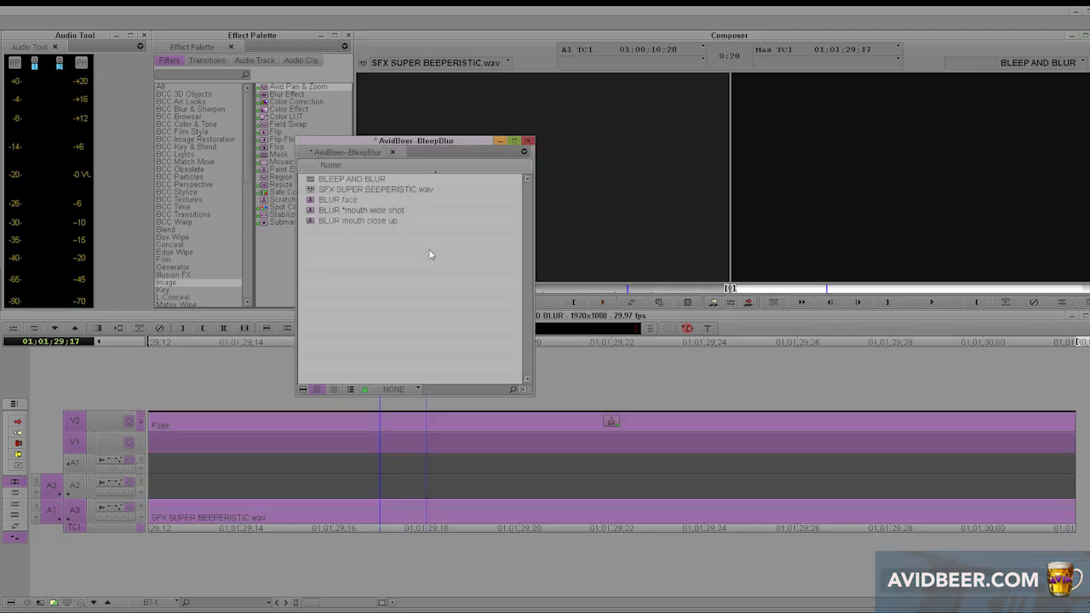
# Step: Select the beep, BLUR face preset, Paint Effect and BLEEP AND BLUR sequence in the bin
pyautogui.click(311, 193)
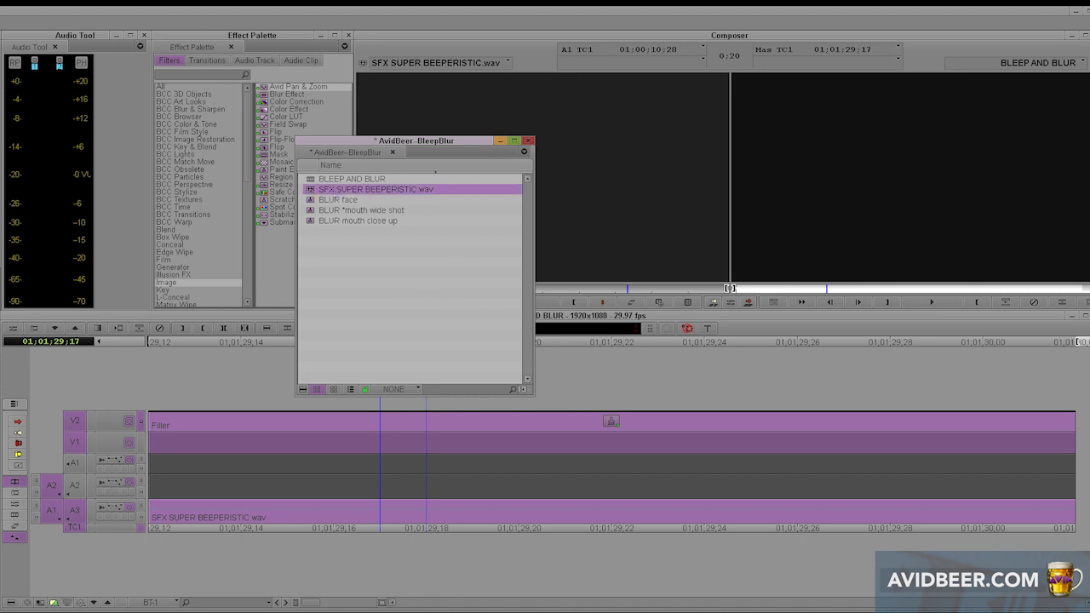
pyautogui.click(387, 242)
pyautogui.click(312, 202)
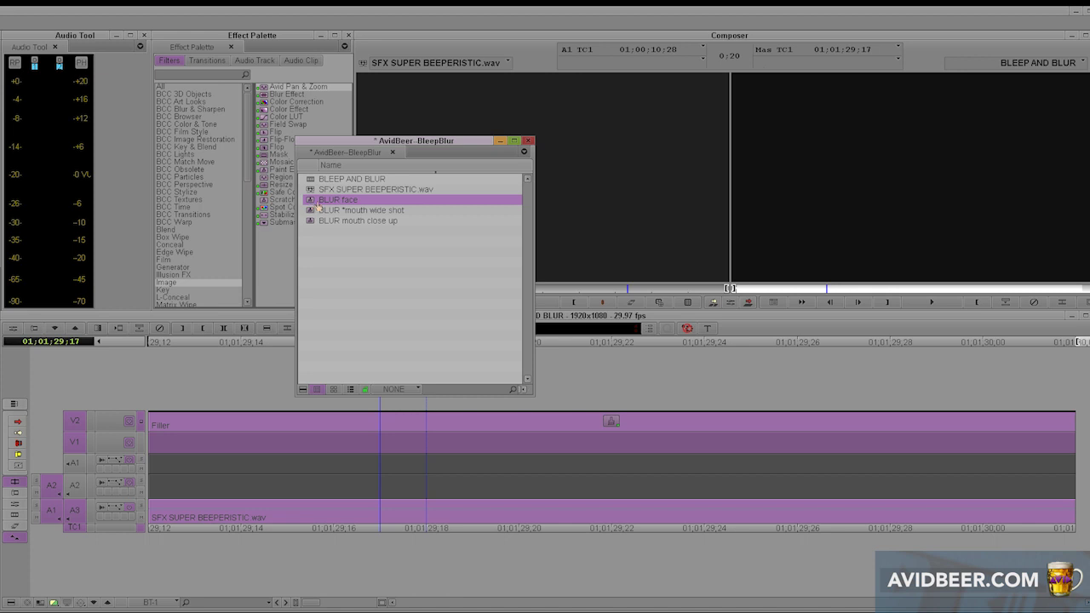
pyautogui.moveTo(341, 141); pyautogui.dragTo(410, 127)
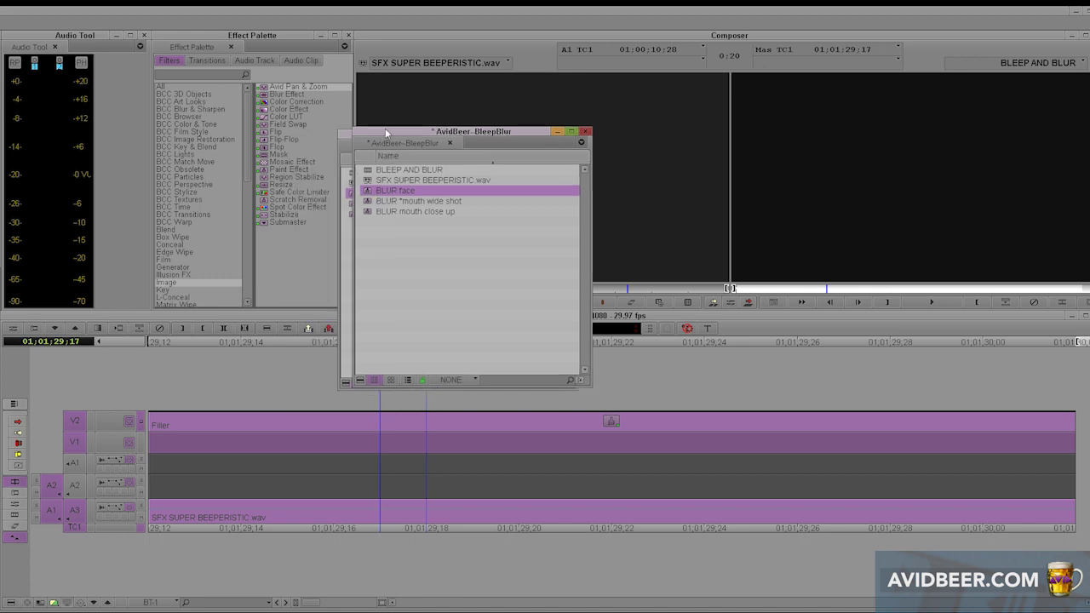
pyautogui.click(296, 169)
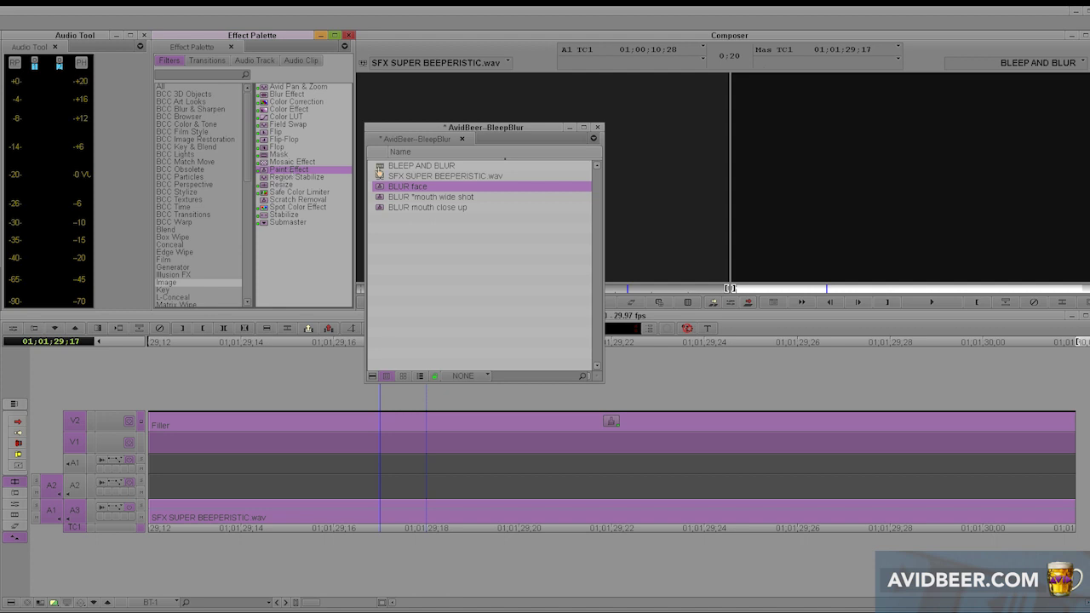
pyautogui.click(397, 165)
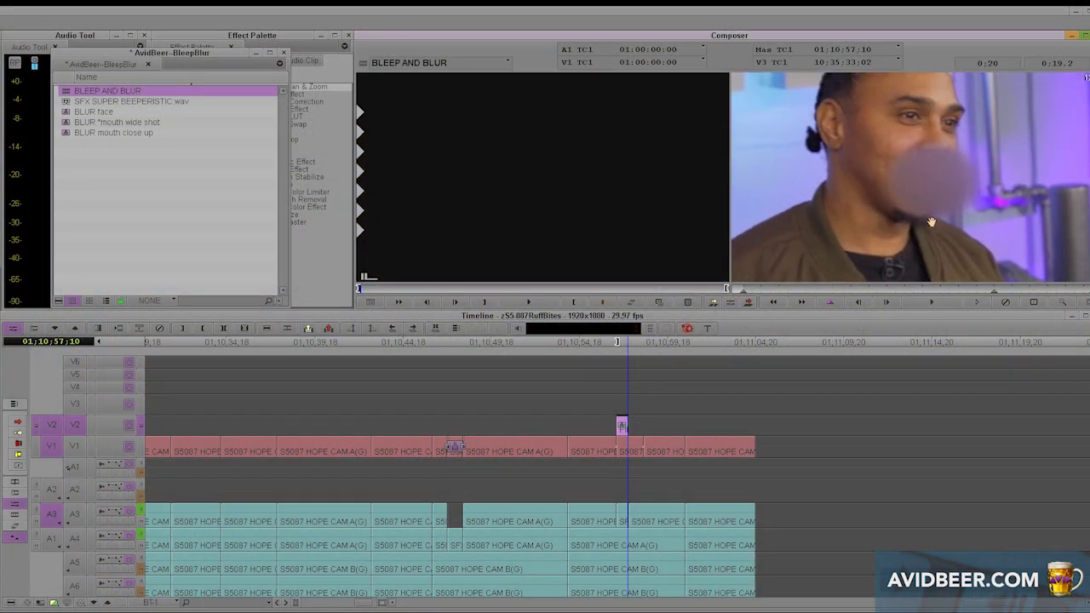
# Step: Fit a flattened oval over the mouth at the effect start, refitting it every three frames
pyautogui.click(738, 292)
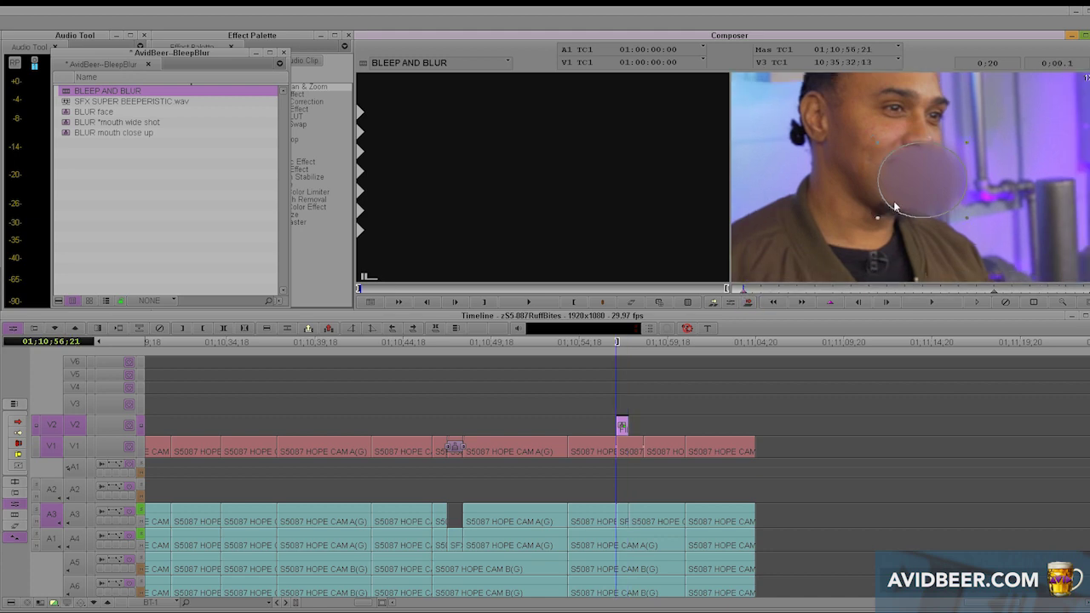
pyautogui.moveTo(966, 149); pyautogui.dragTo(926, 192)
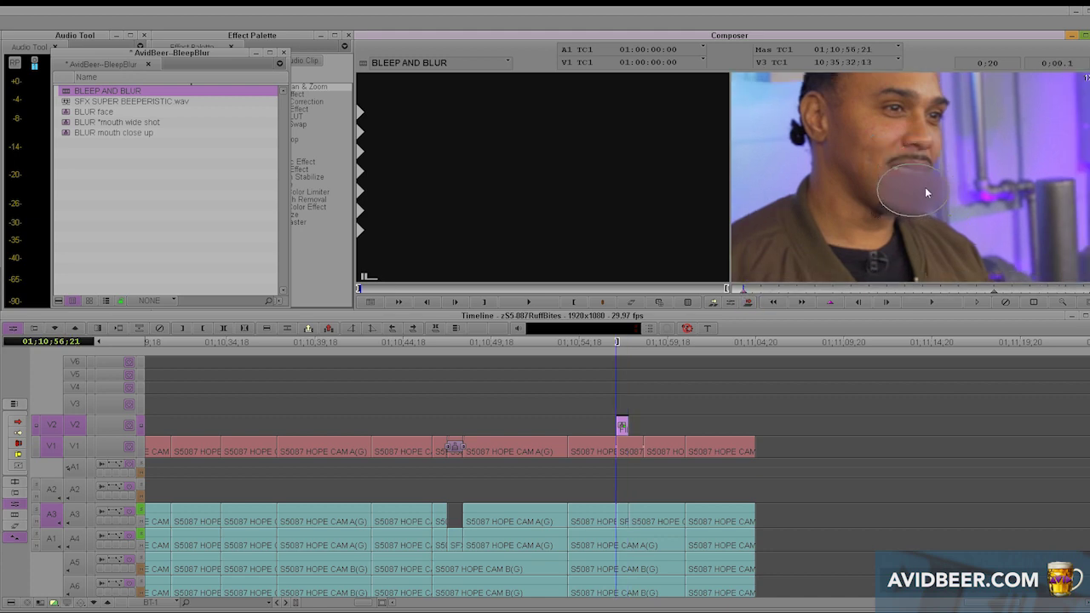
pyautogui.moveTo(874, 213); pyautogui.dragTo(873, 197)
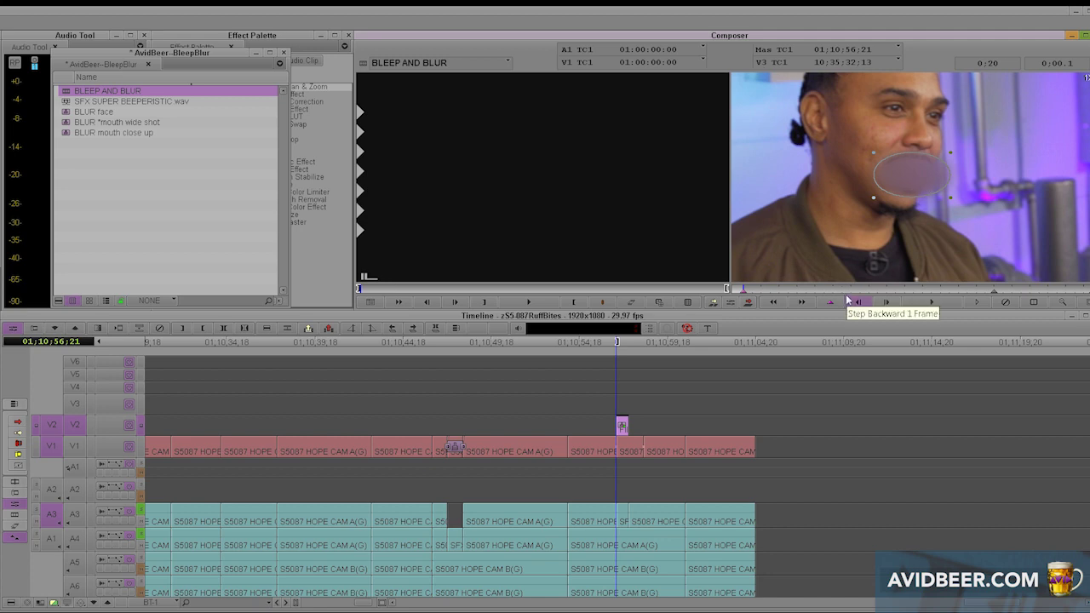
pyautogui.press('Right')
pyautogui.press('Right')
pyautogui.press('Right')
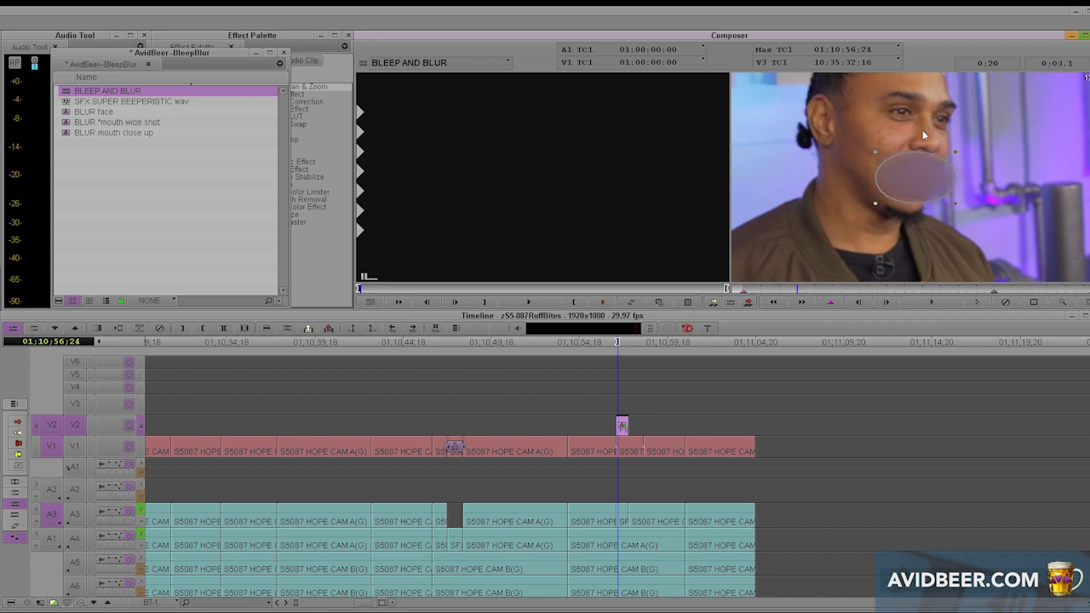
pyautogui.press('Right')
pyautogui.press('Right')
pyautogui.press('Right')
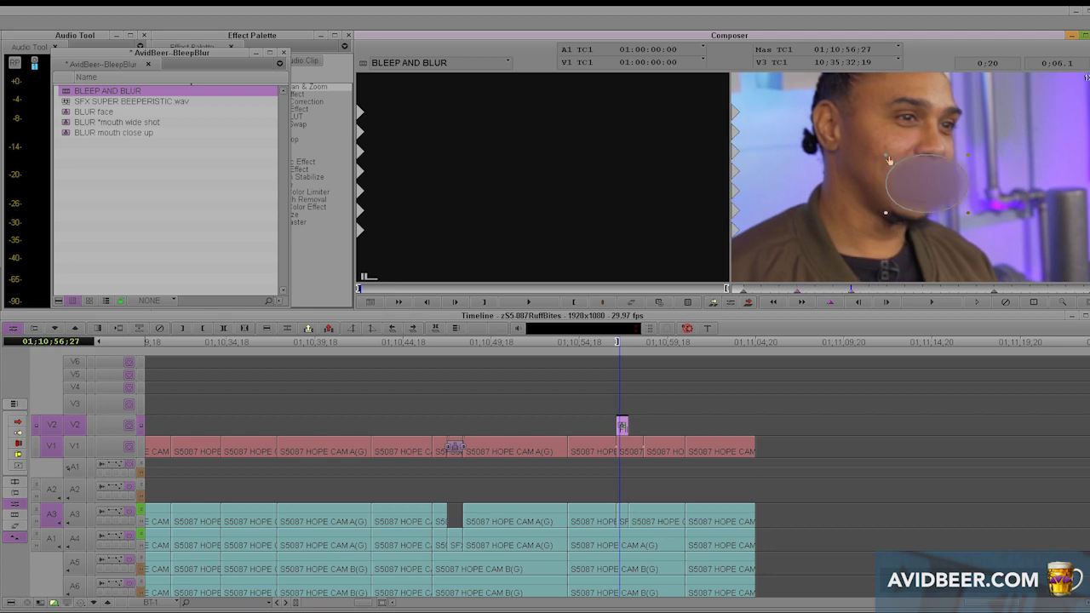
pyautogui.moveTo(889, 160); pyautogui.dragTo(916, 178)
pyautogui.press('Right')
pyautogui.press('Right')
pyautogui.press('Right')
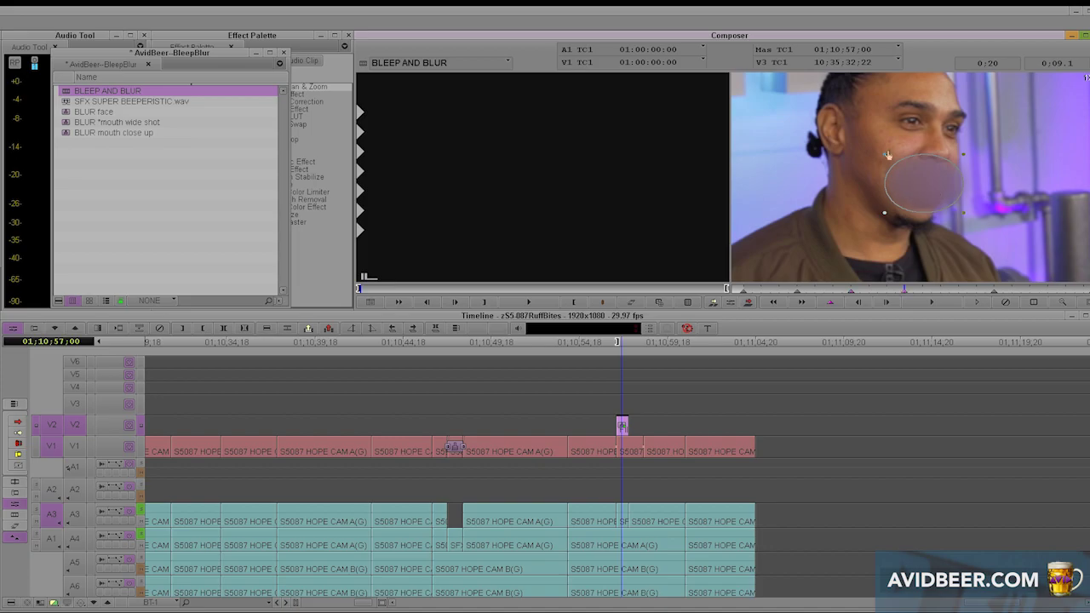
pyautogui.moveTo(893, 165); pyautogui.dragTo(899, 170)
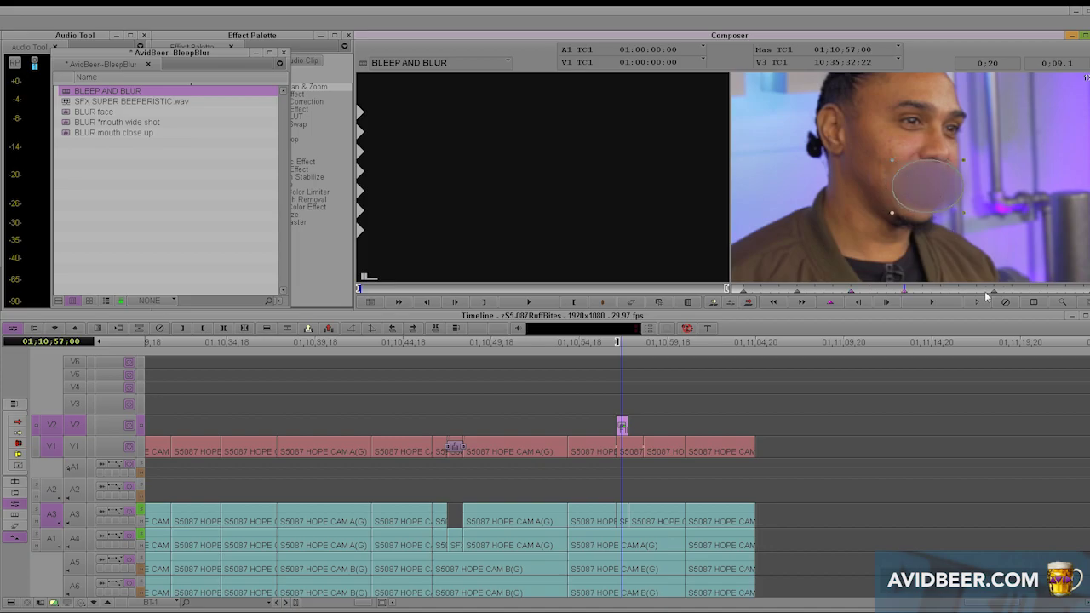